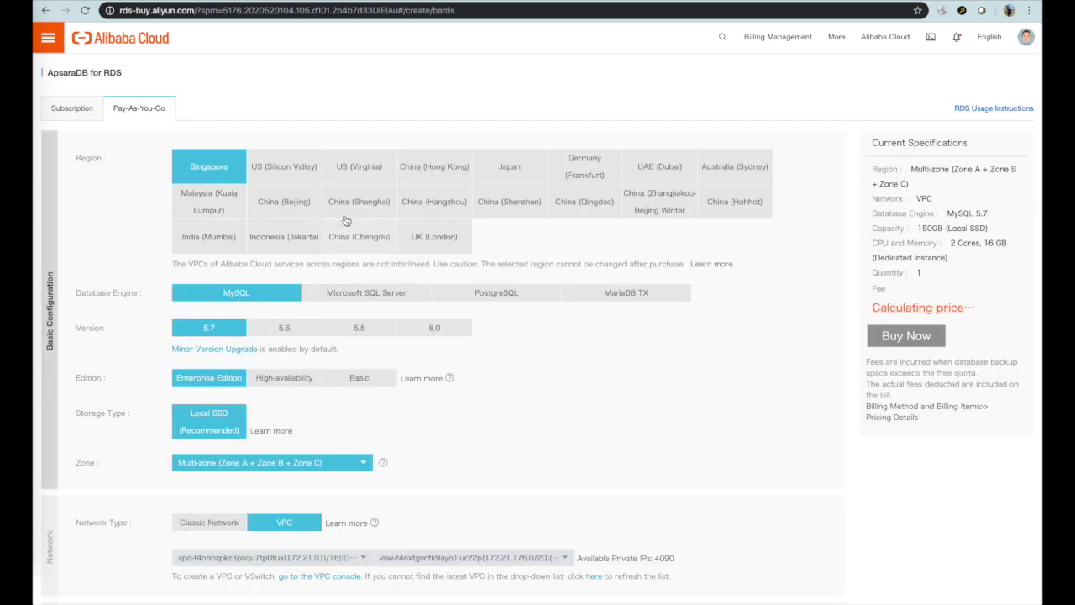
- Select MySQL version 5.6 and keep the Singapore Zone B location
click(313, 329)
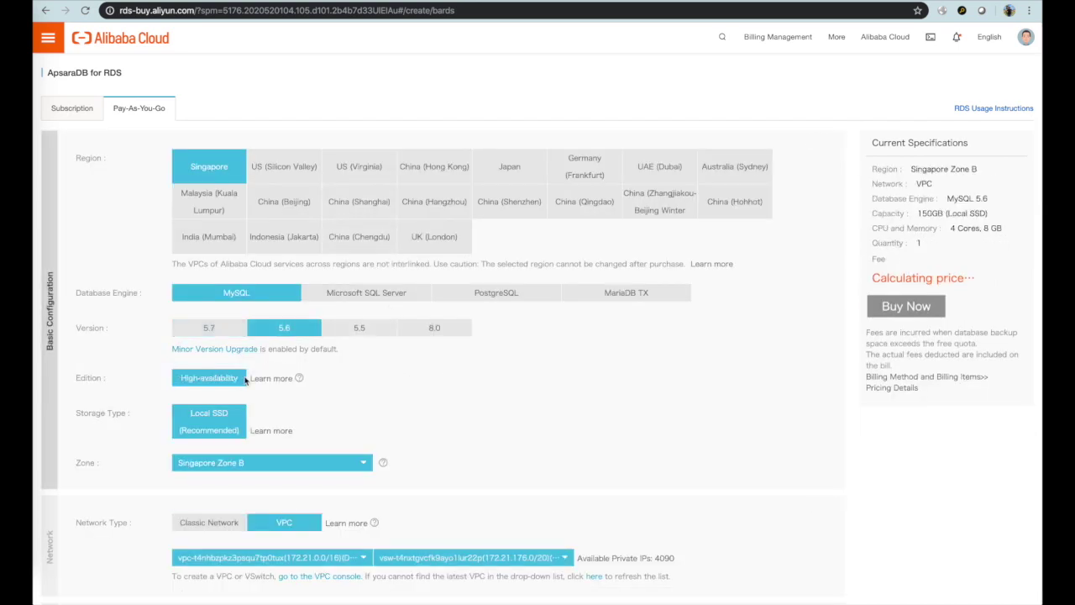
scroll(335, 323, down, 2)
click(335, 320)
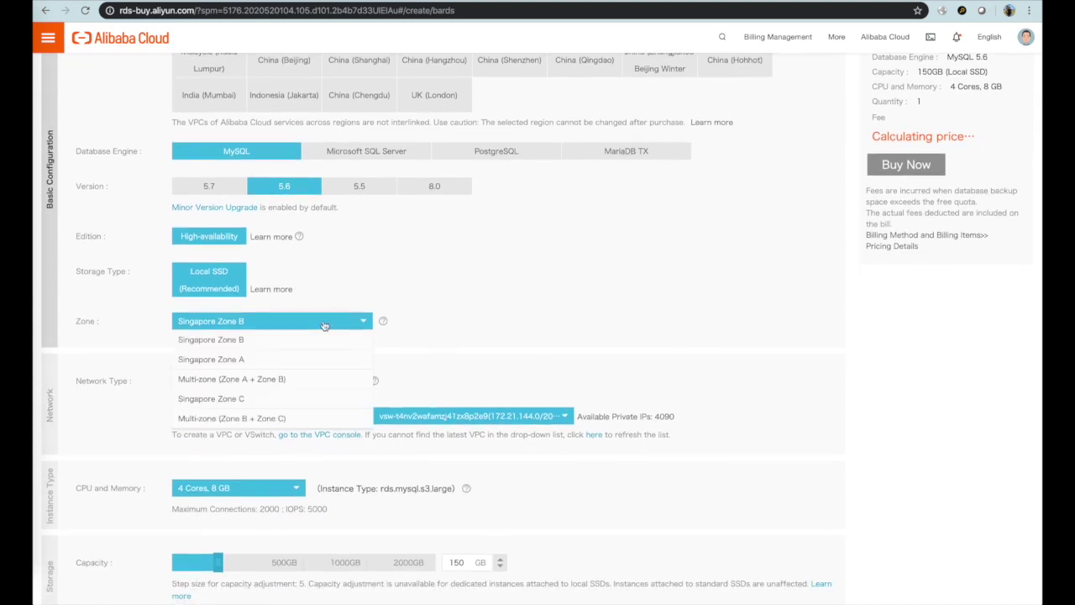
scroll(388, 360, down, 1)
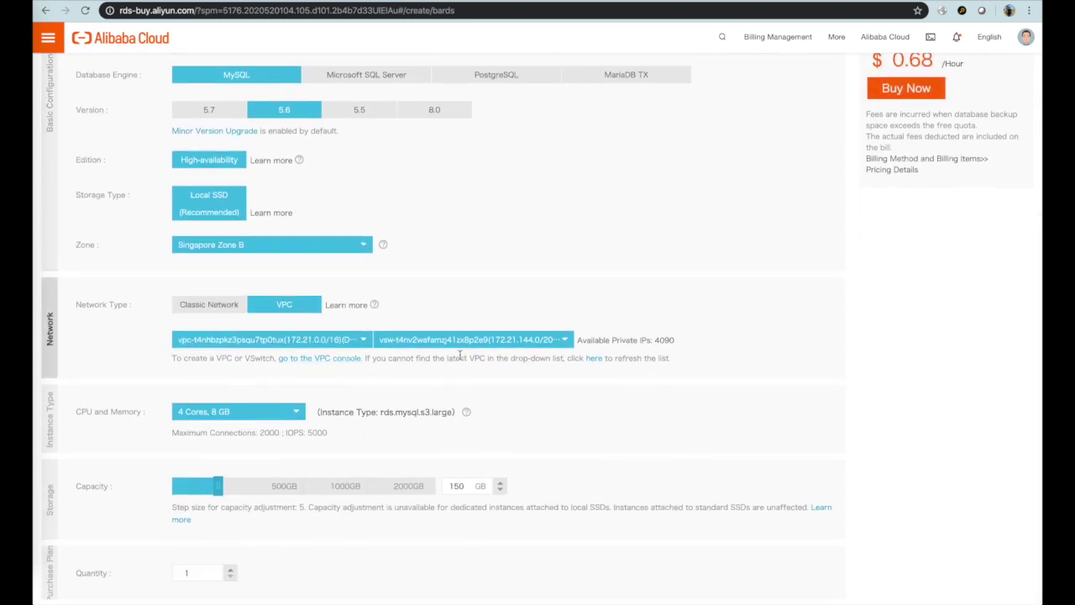
- Choose 2 Cores, 4 GB for CPU and memory and proceed to order confirmation
click(223, 415)
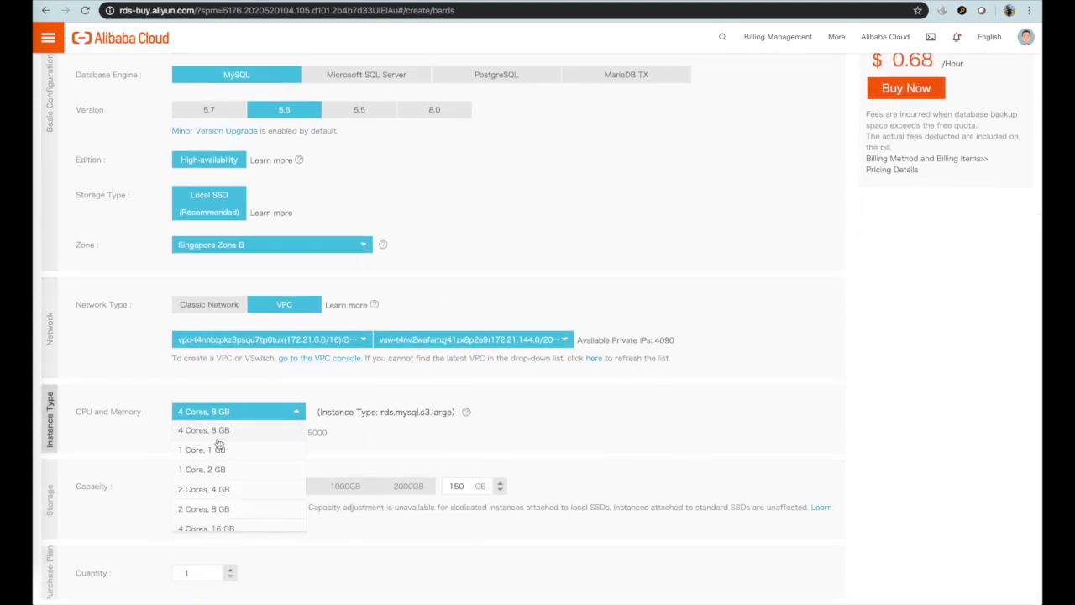
click(214, 489)
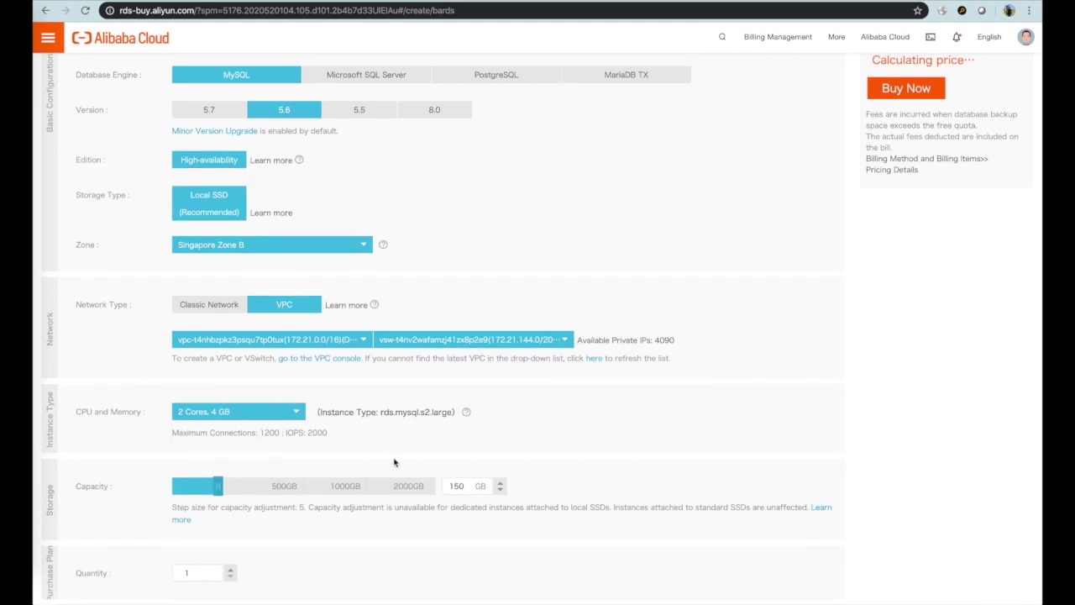
scroll(326, 430, up, 3)
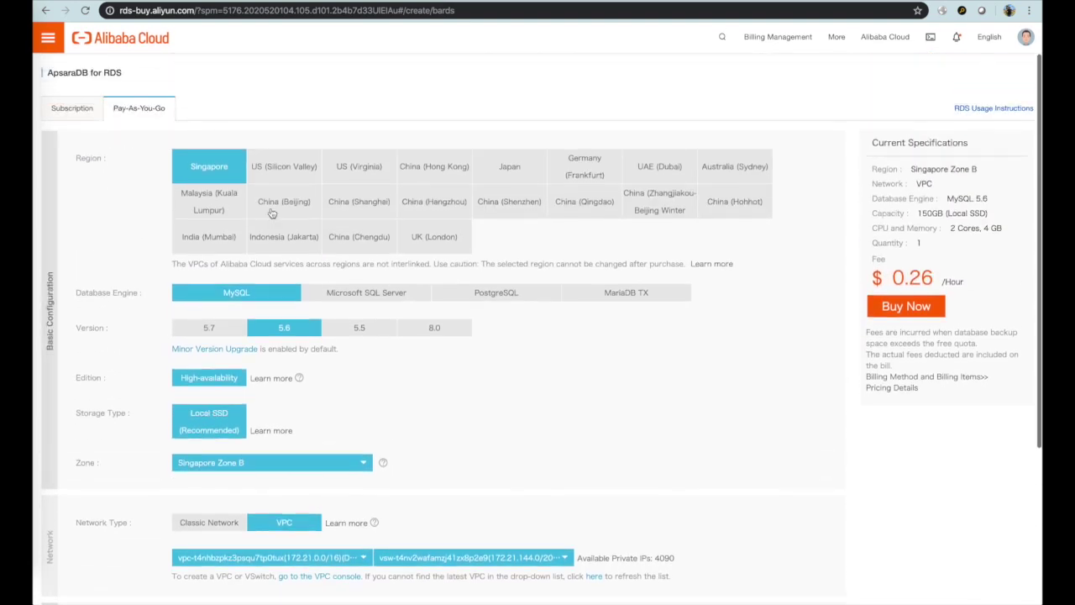
scroll(364, 194, down, 3)
scroll(921, 77, up, 1)
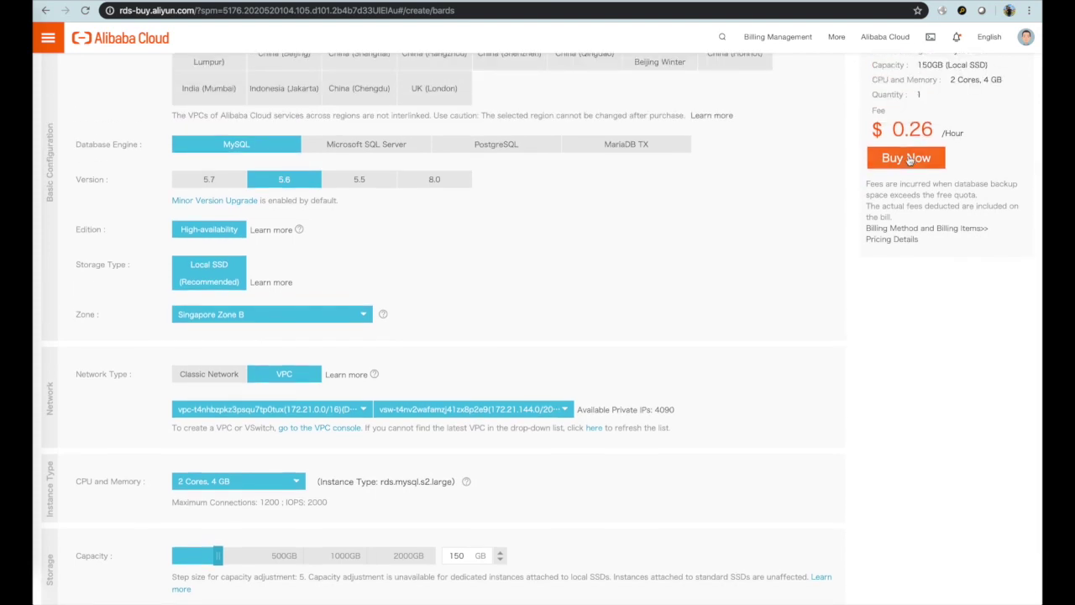
click(909, 159)
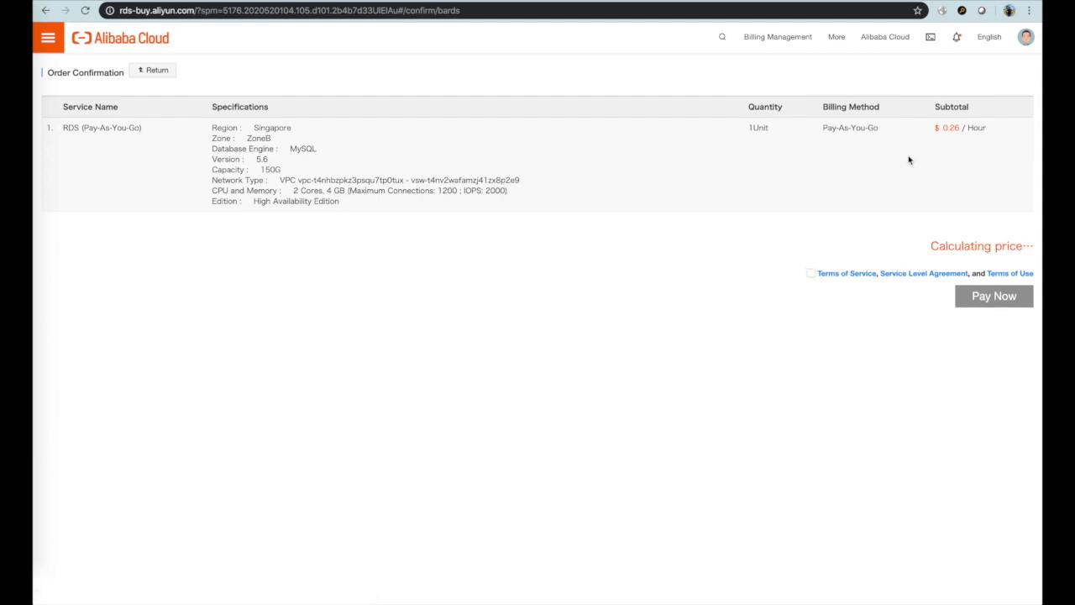
- Accept the Terms of Service, pay for the order, and return to the RDS console
click(811, 273)
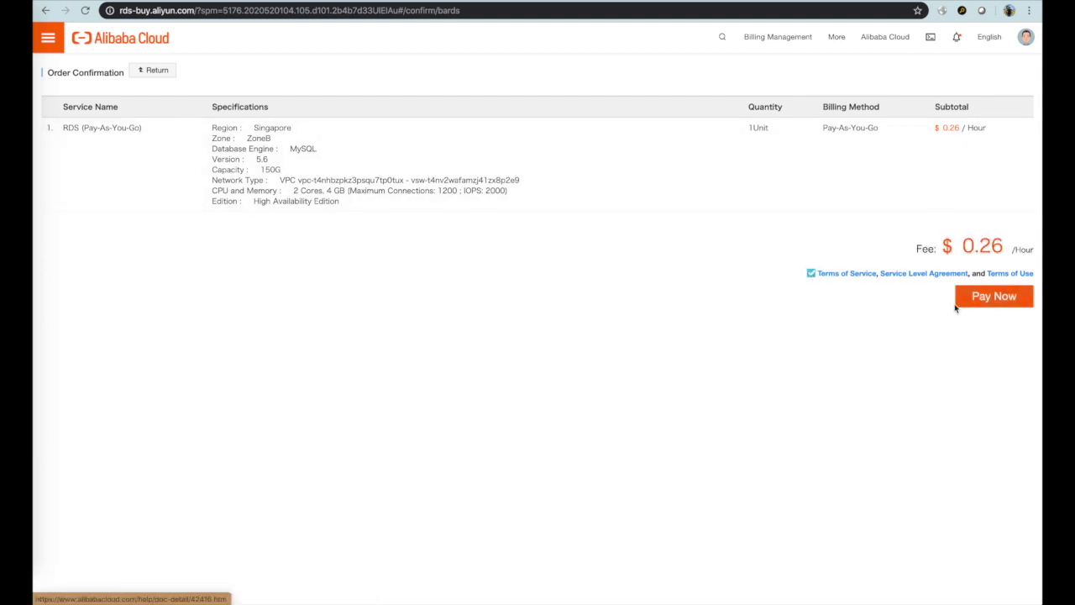
click(988, 303)
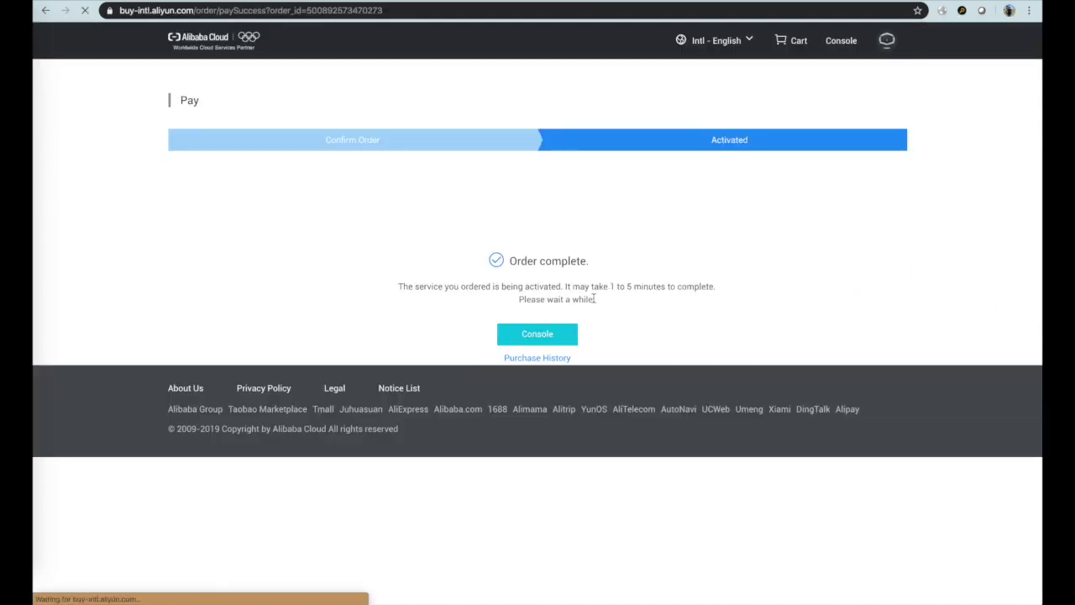
click(538, 334)
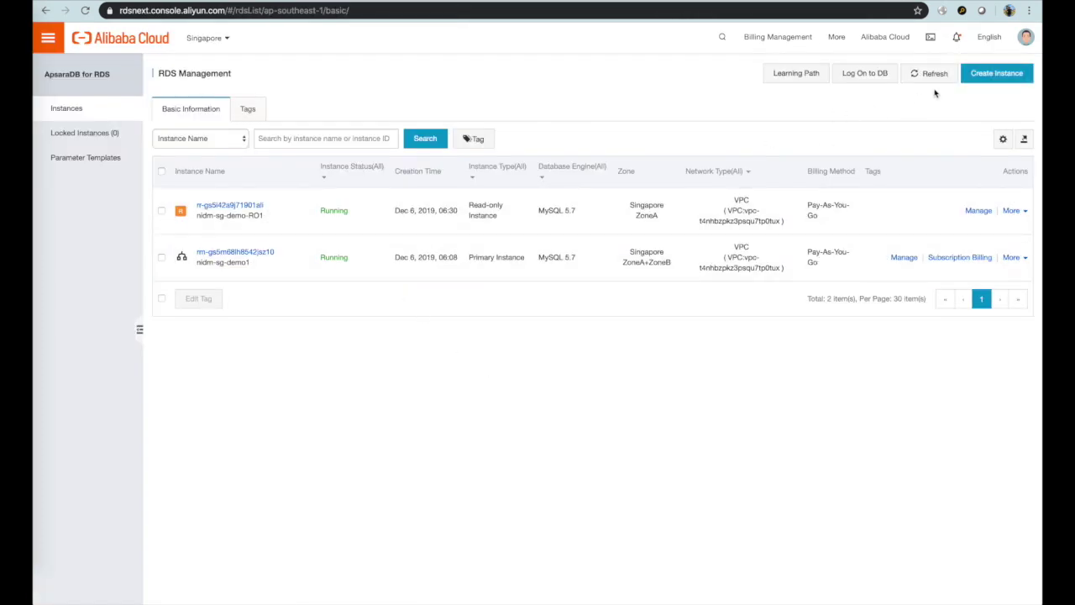
- Open the new MySQL 5.6 instance and refresh until its status is Running
click(931, 73)
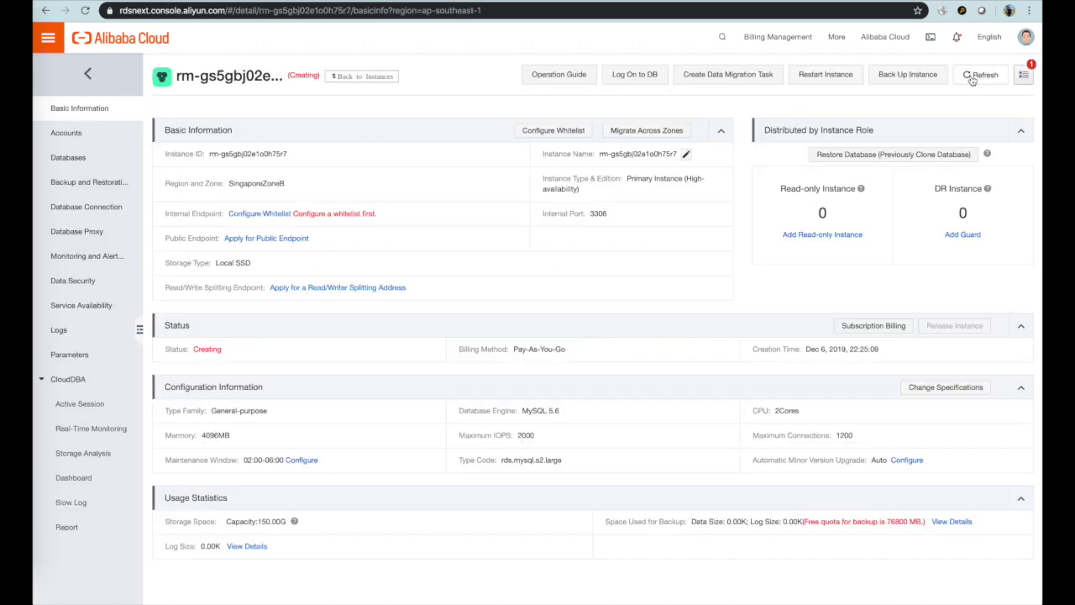
click(980, 75)
click(980, 75)
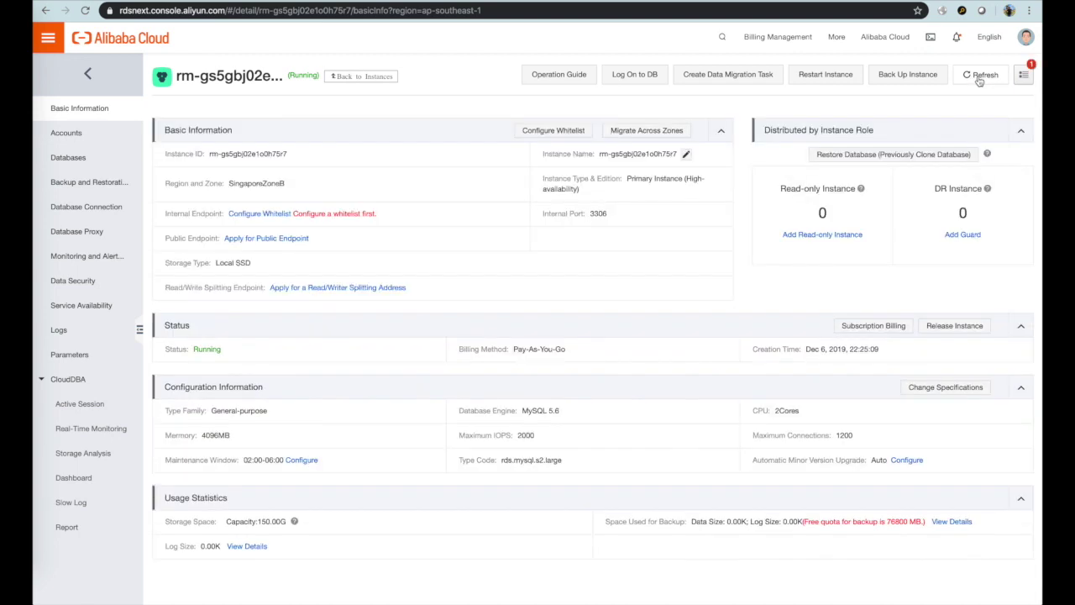
click(980, 75)
click(980, 76)
click(978, 82)
click(978, 81)
click(285, 238)
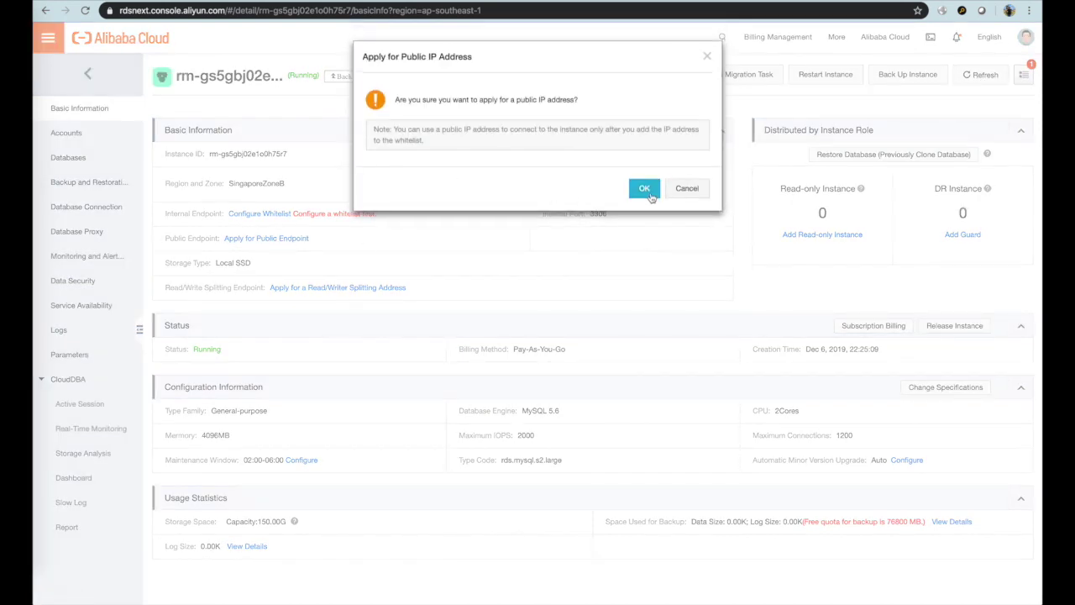
- Apply for a public IP address, wait for the endpoint, then edit the default whitelist
click(646, 189)
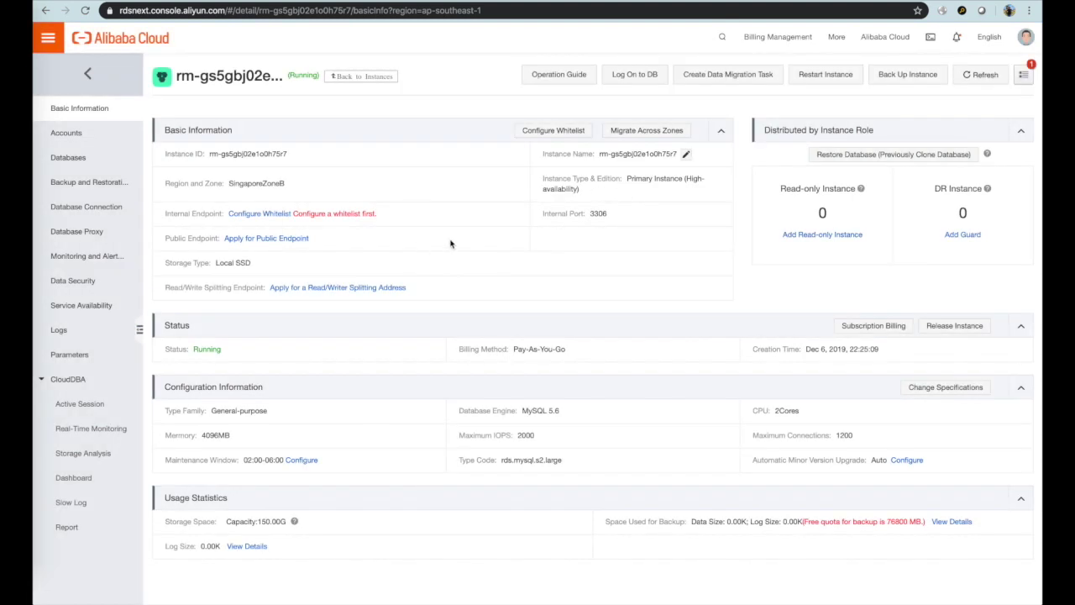
click(966, 76)
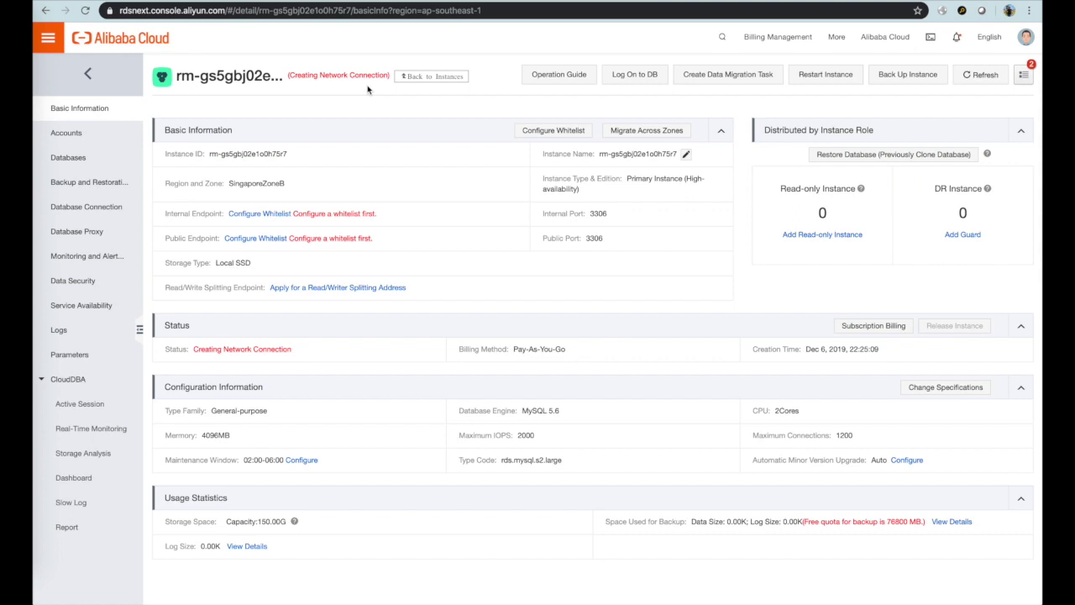
click(977, 78)
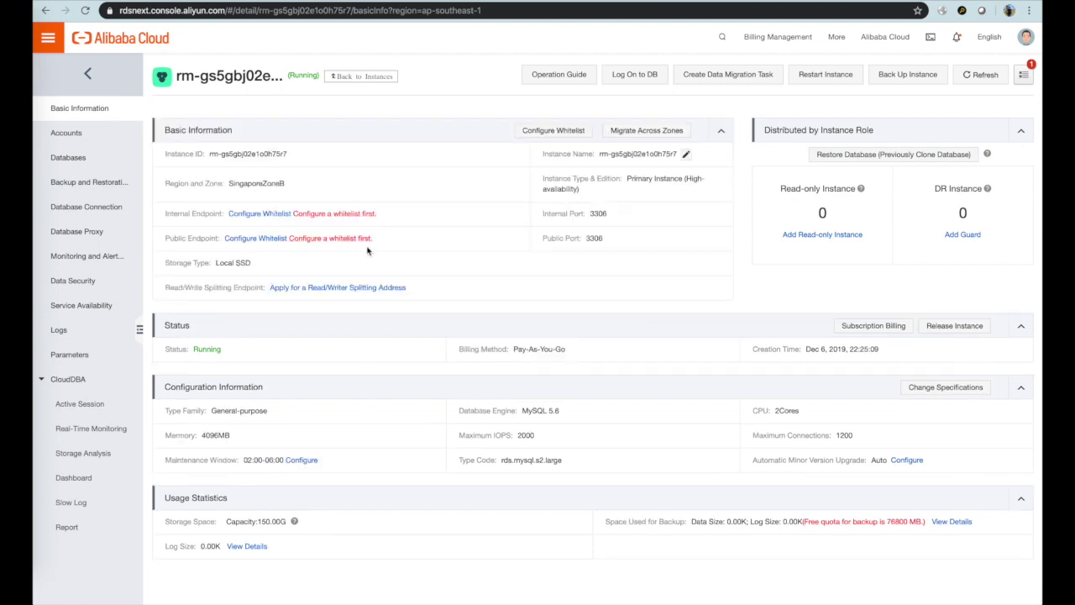
click(266, 238)
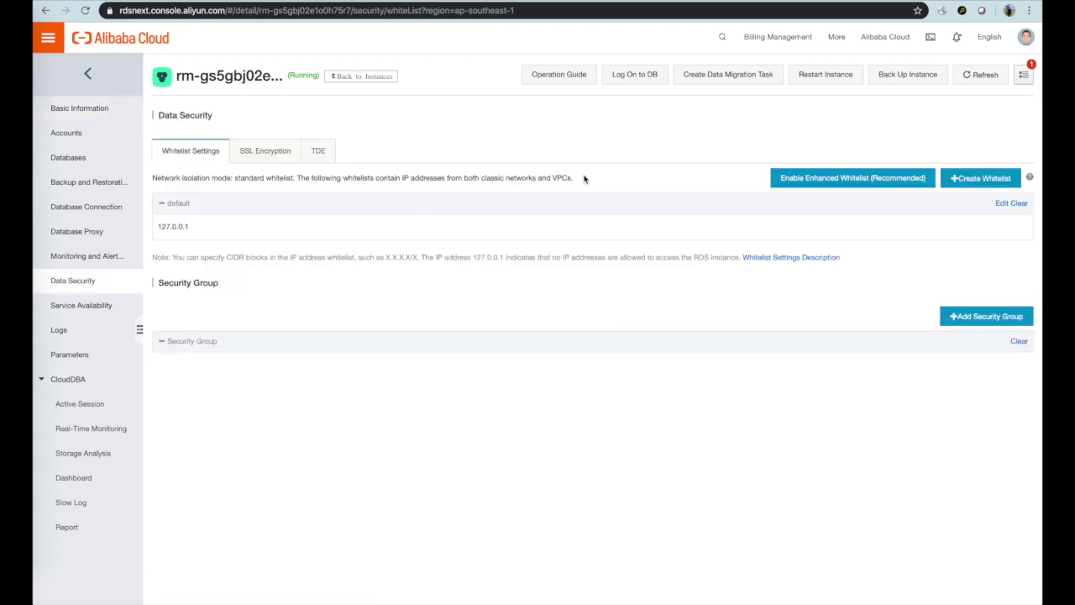
click(1001, 204)
- Look up the public IP with curl myip.ipip.net and add it after 127.0.0.1 in the whitelist
click(604, 207)
text(,)
key(super+Tab)
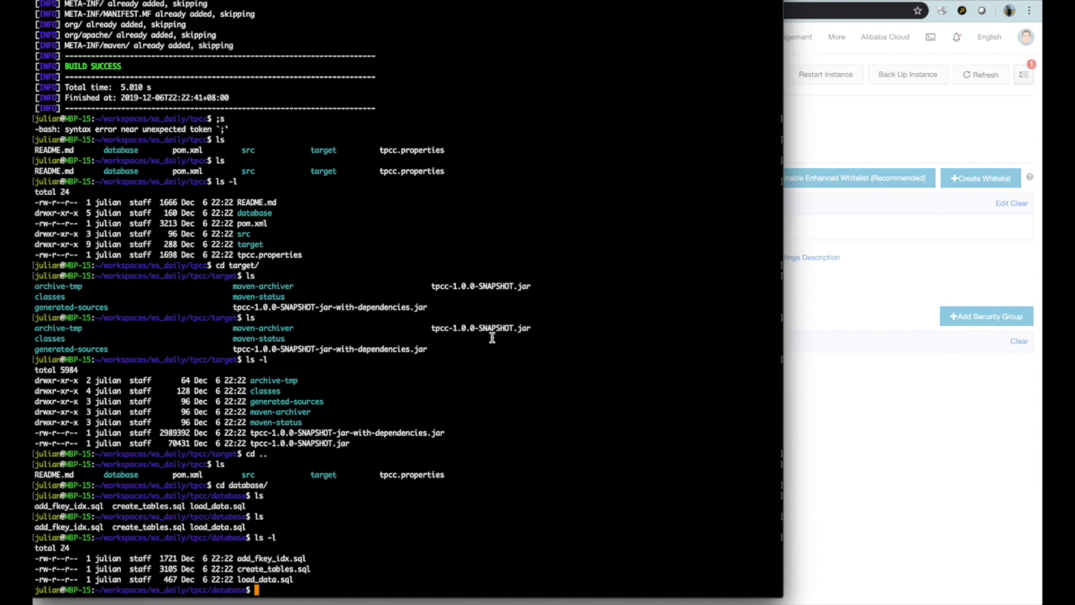
key(ctrl+r)
text(curl)
key(Return)
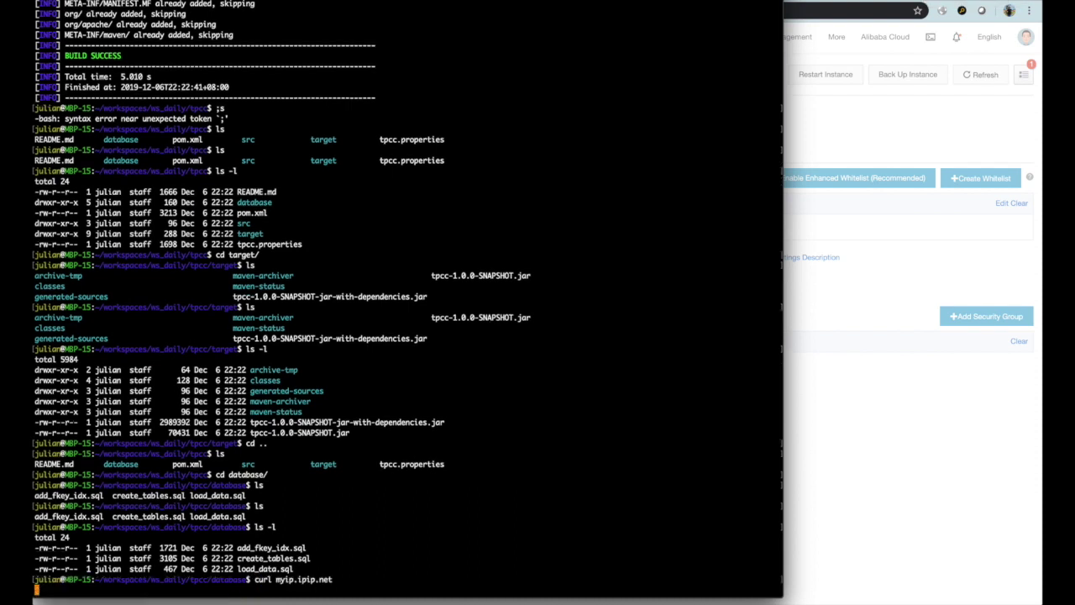
drag(139, 579, 72, 579)
key(super+Tab)
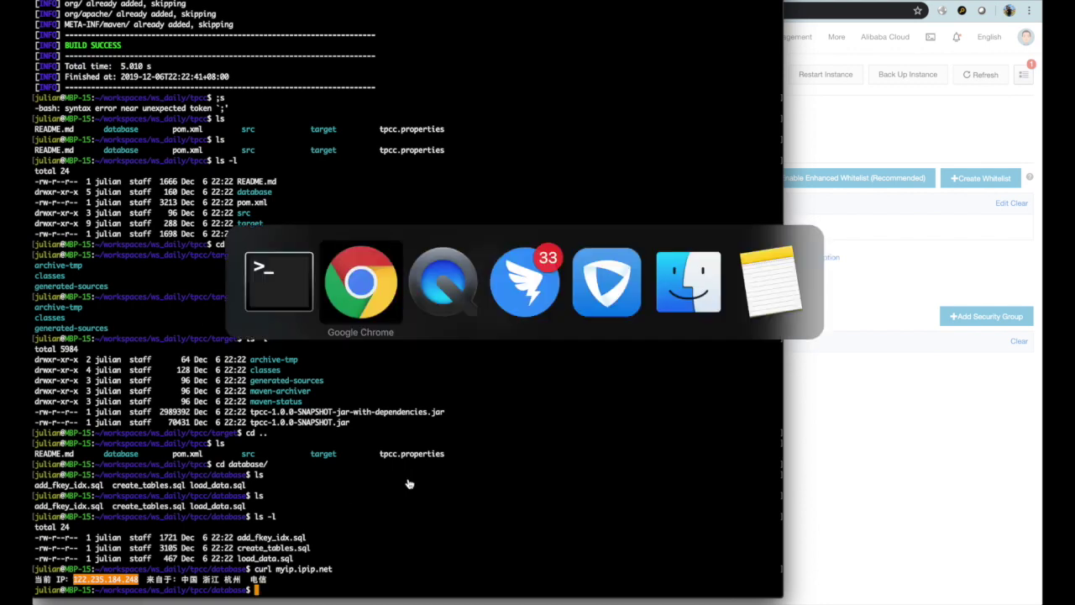
text(122.235.184.248)
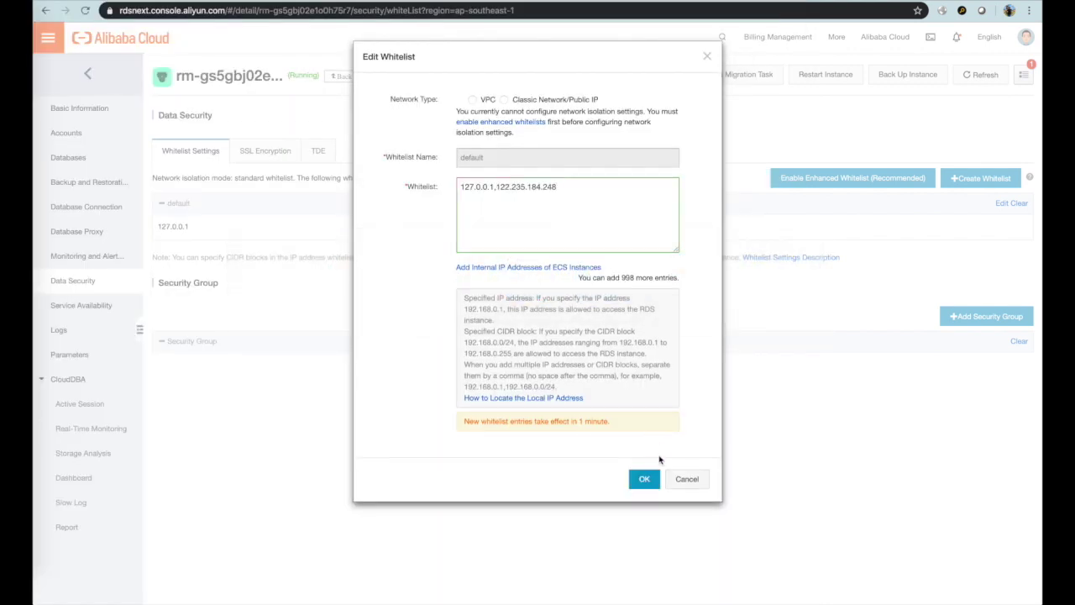
- Save the whitelist and view the public endpoint on Basic Information
click(644, 479)
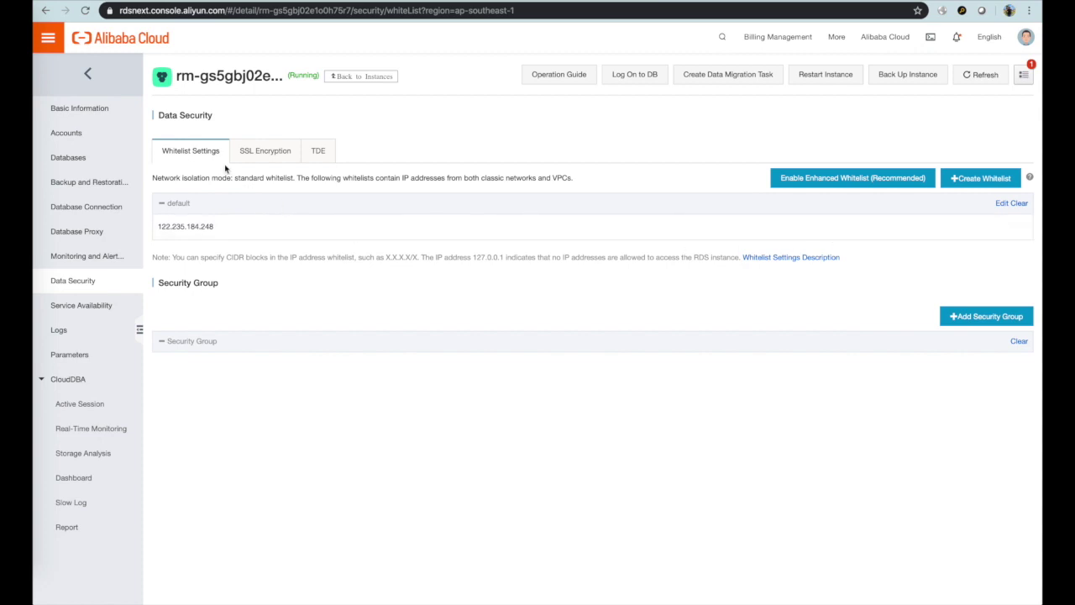
click(105, 109)
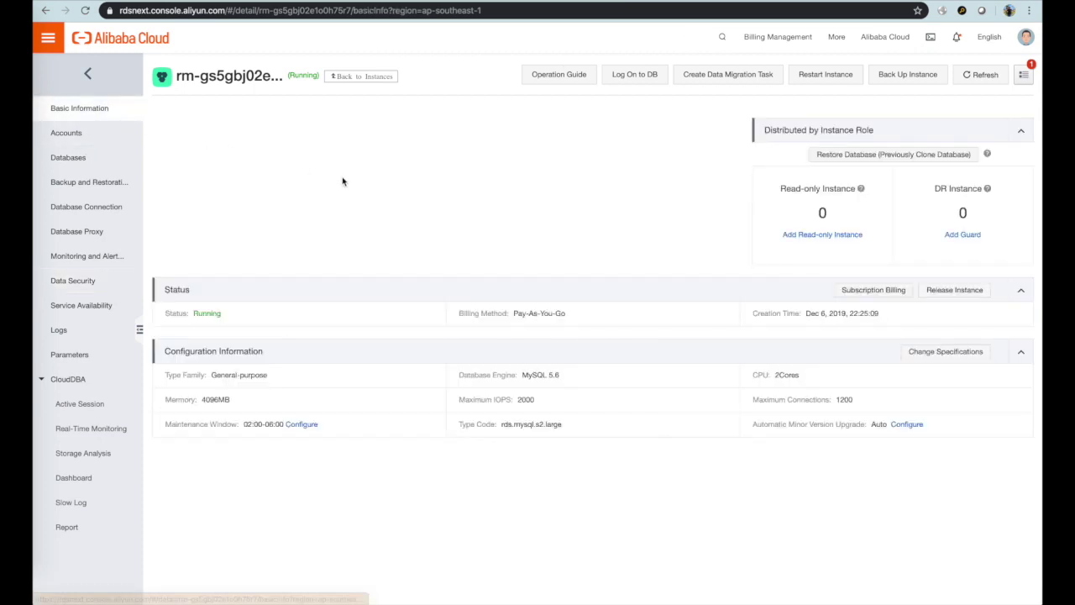
drag(434, 242, 225, 241)
click(446, 264)
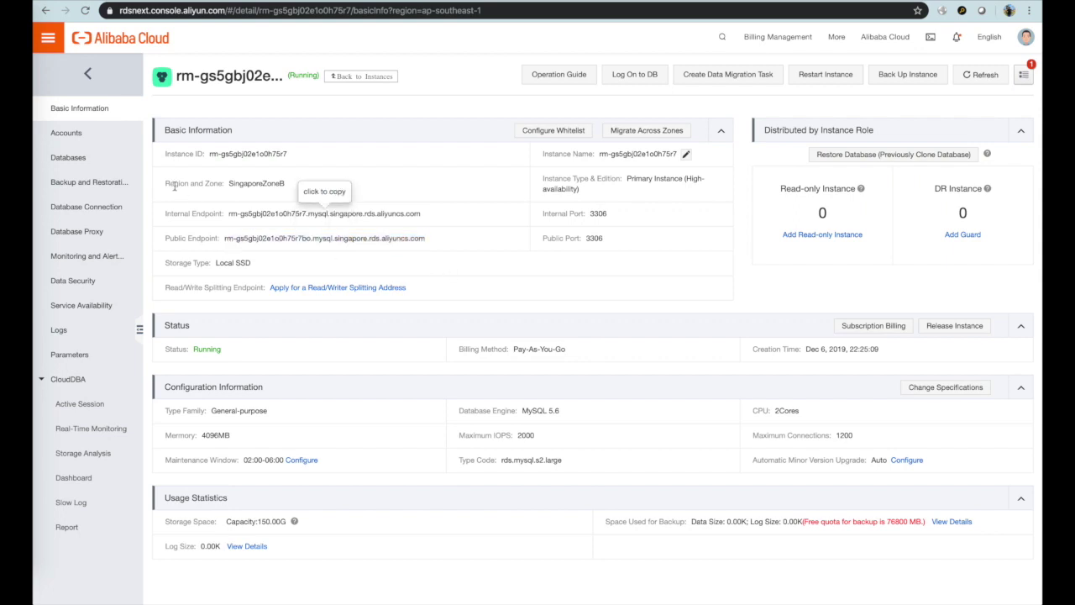
- Start a new database named tpcc with the utf8mb4 character set
click(76, 133)
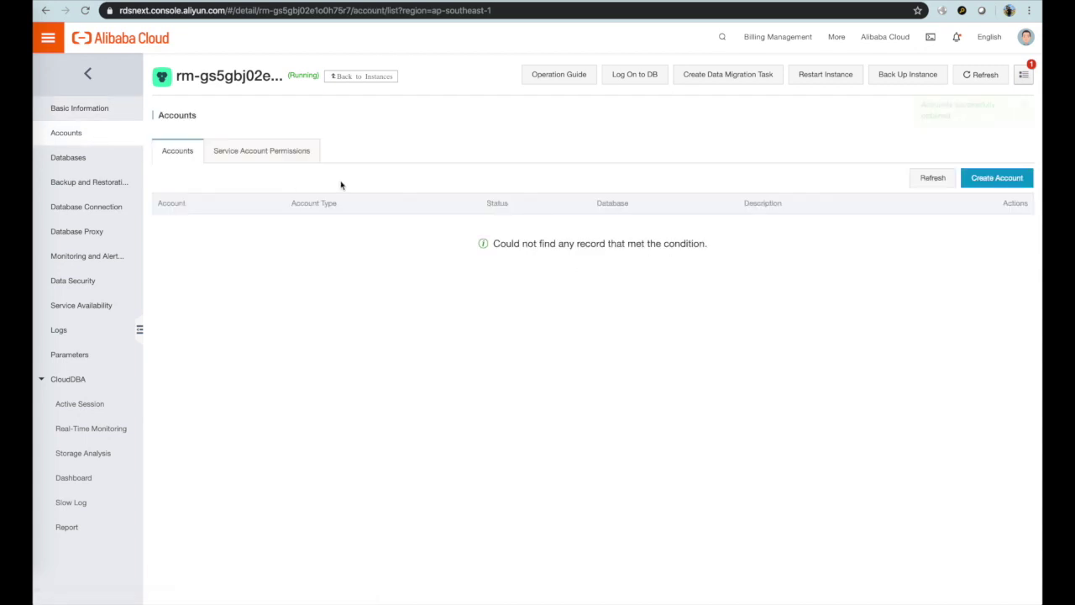
click(115, 169)
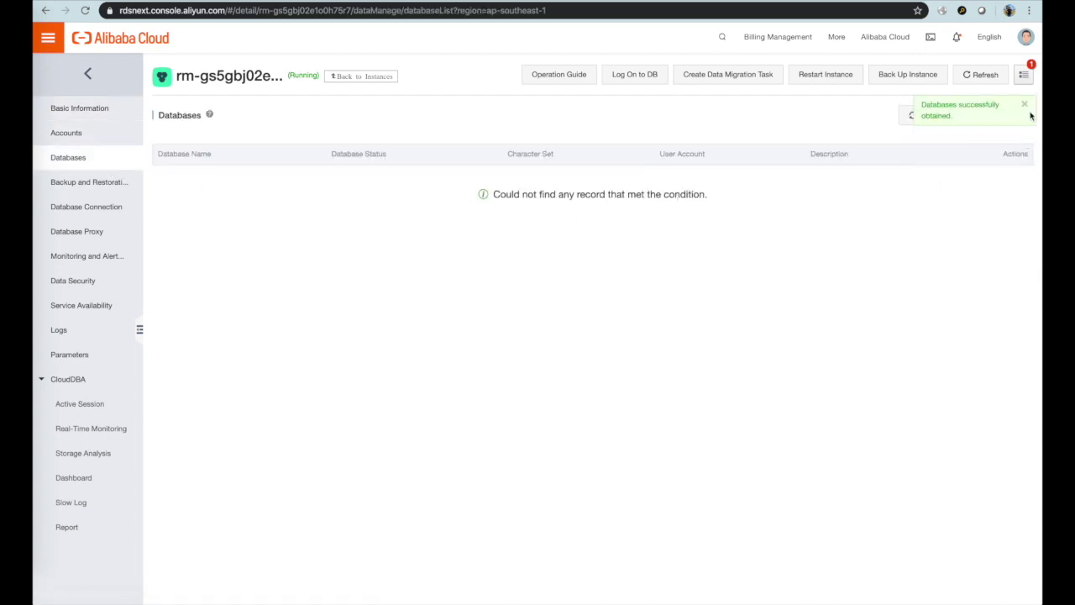
click(1000, 115)
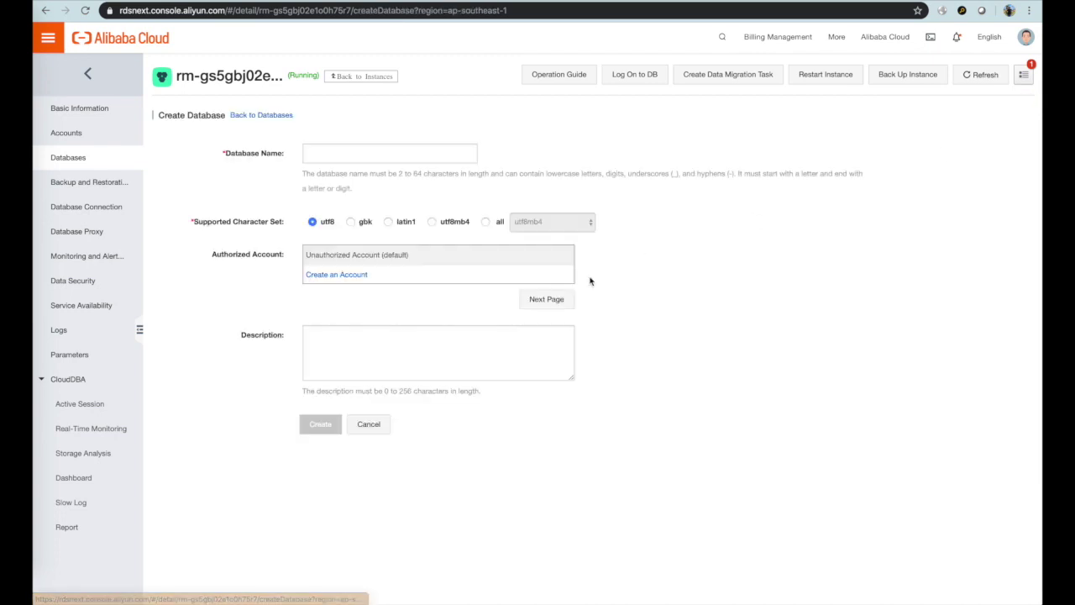
click(341, 153)
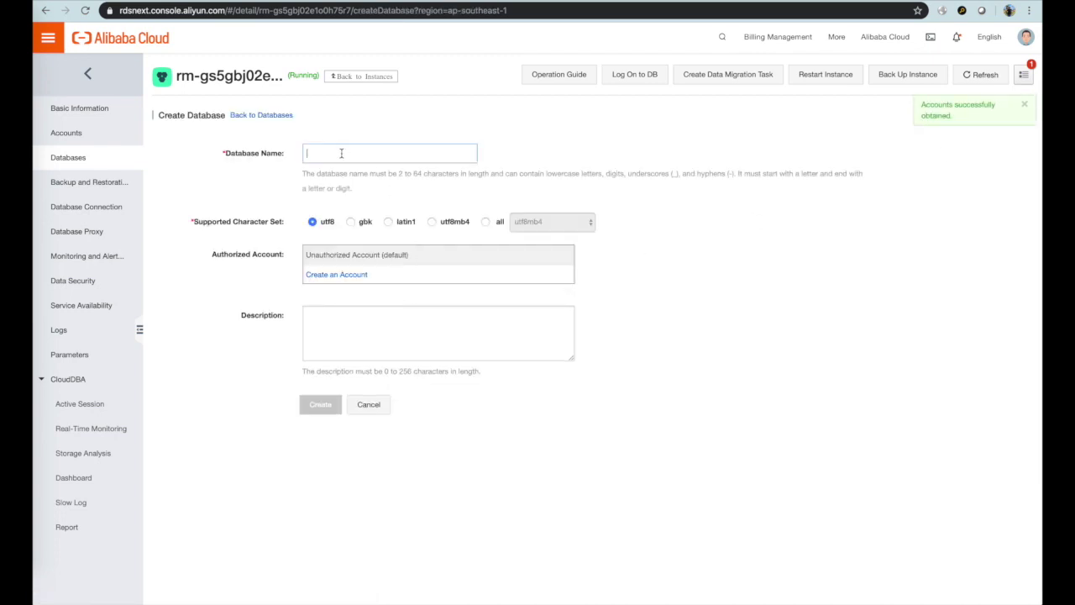
text(tpcc)
key(Return)
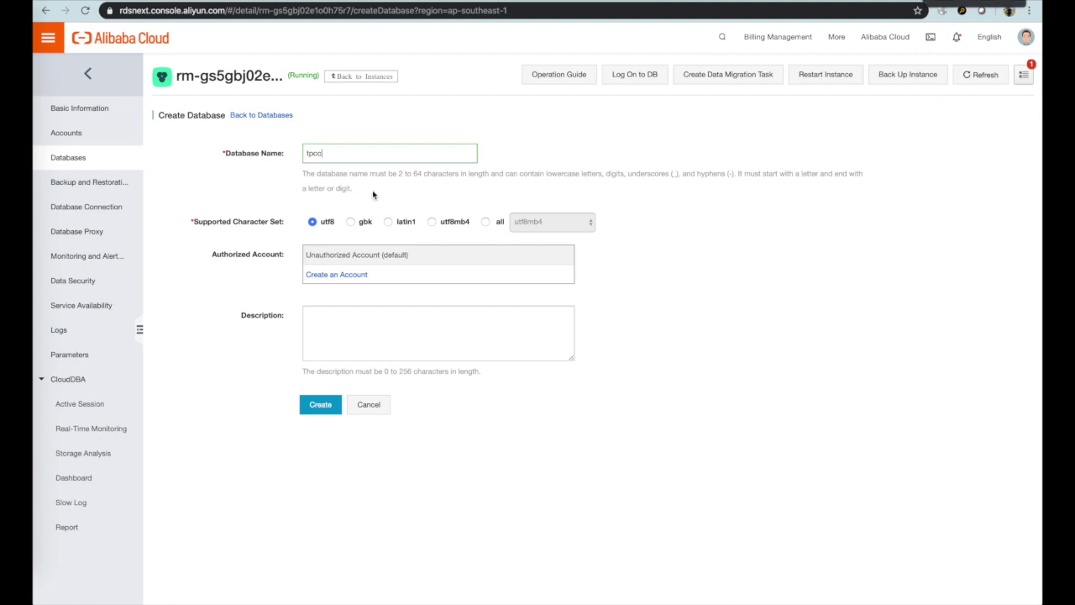
click(431, 222)
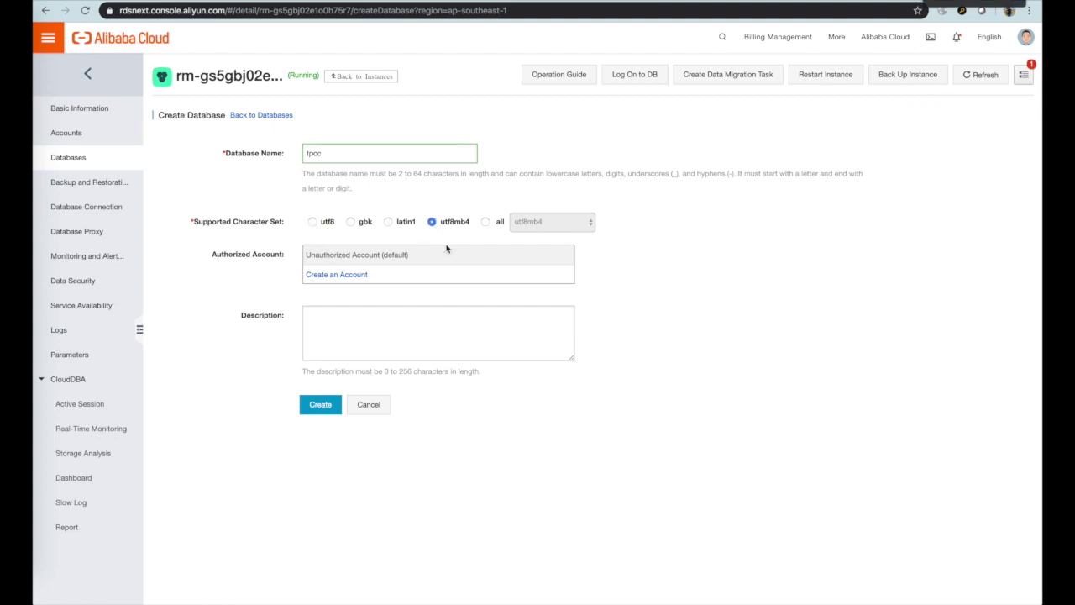
- Create a Privileged Account, entering the password and a matching confirmation
click(354, 277)
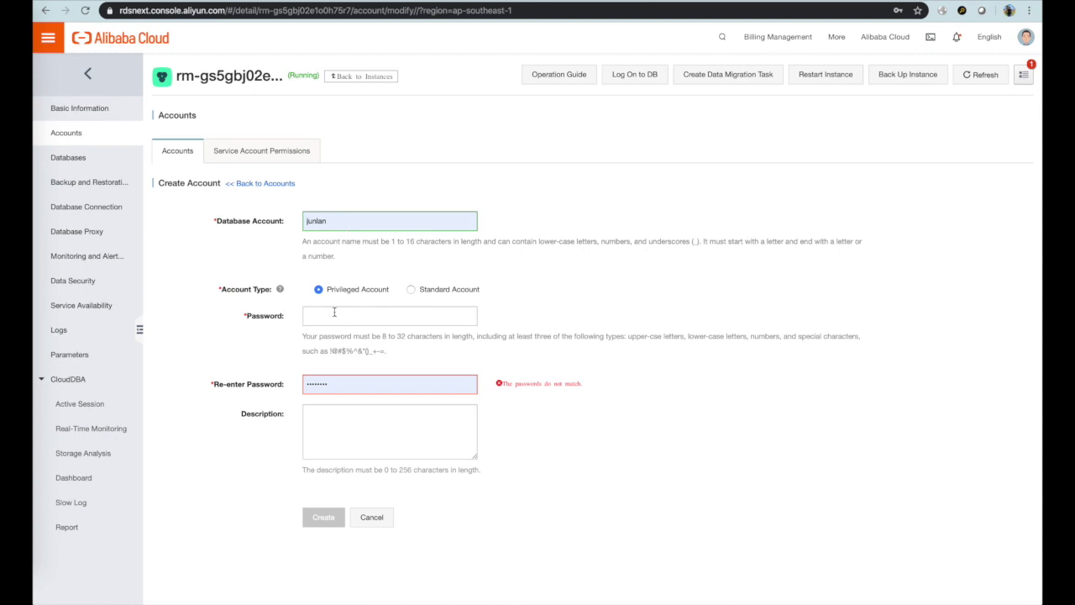
click(334, 313)
text(a•••••••)
key(Return)
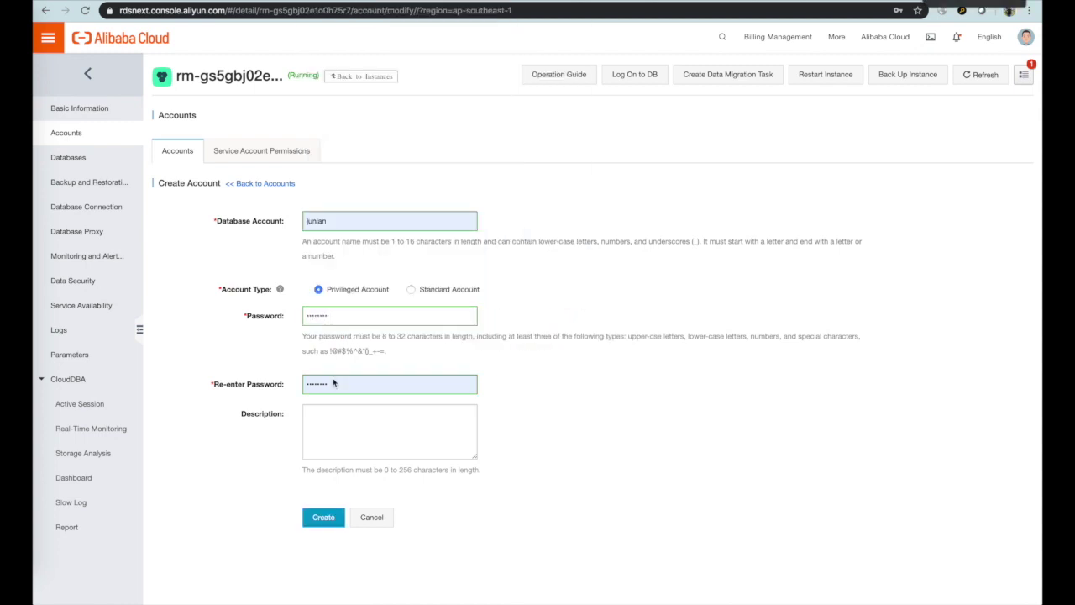
double_click(338, 390)
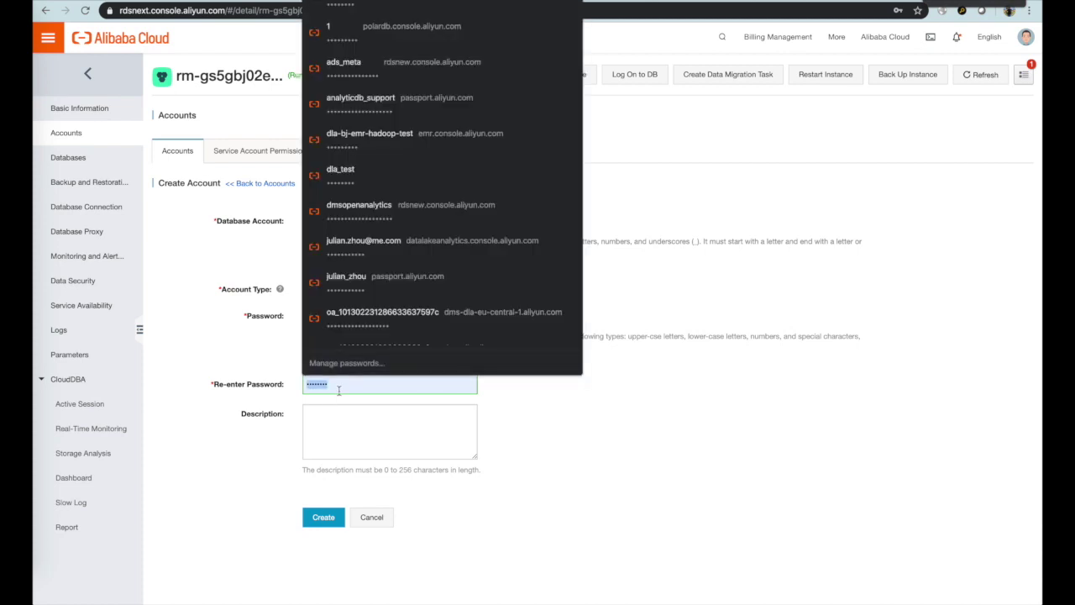
key(BackSpace)
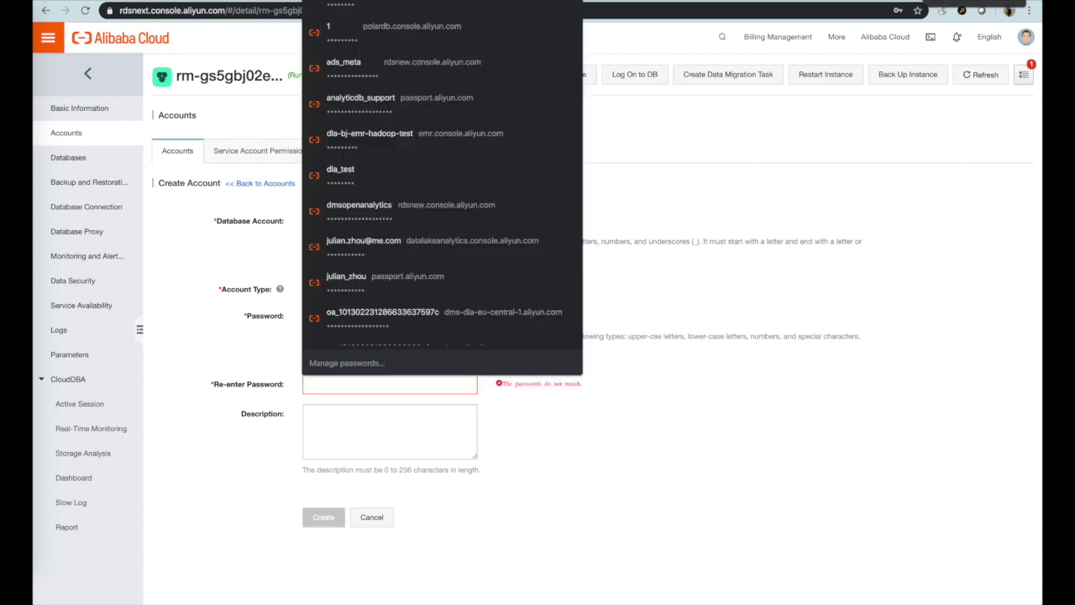
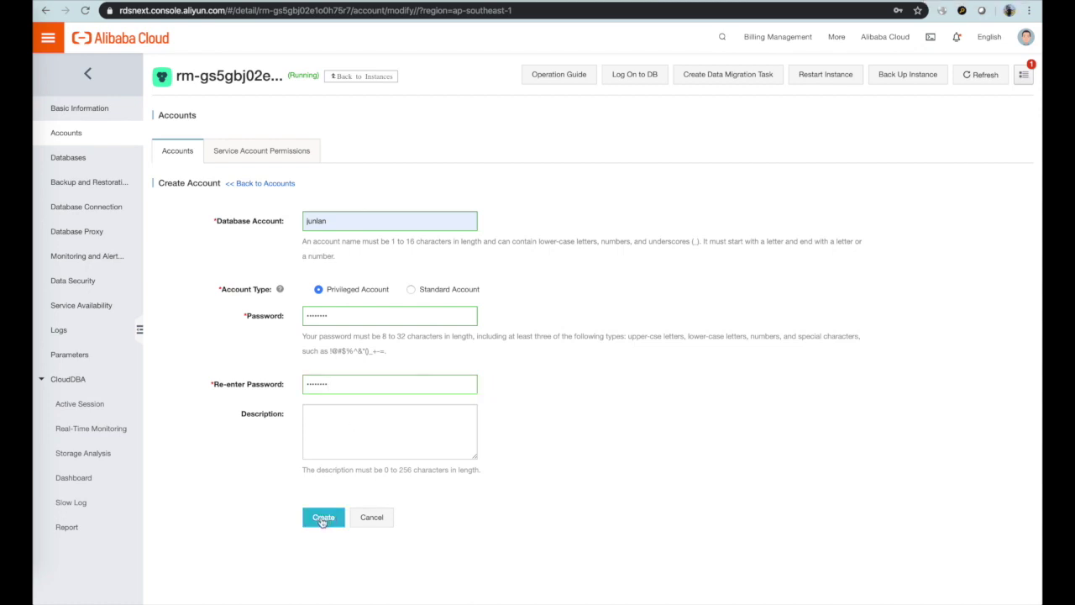
click(322, 518)
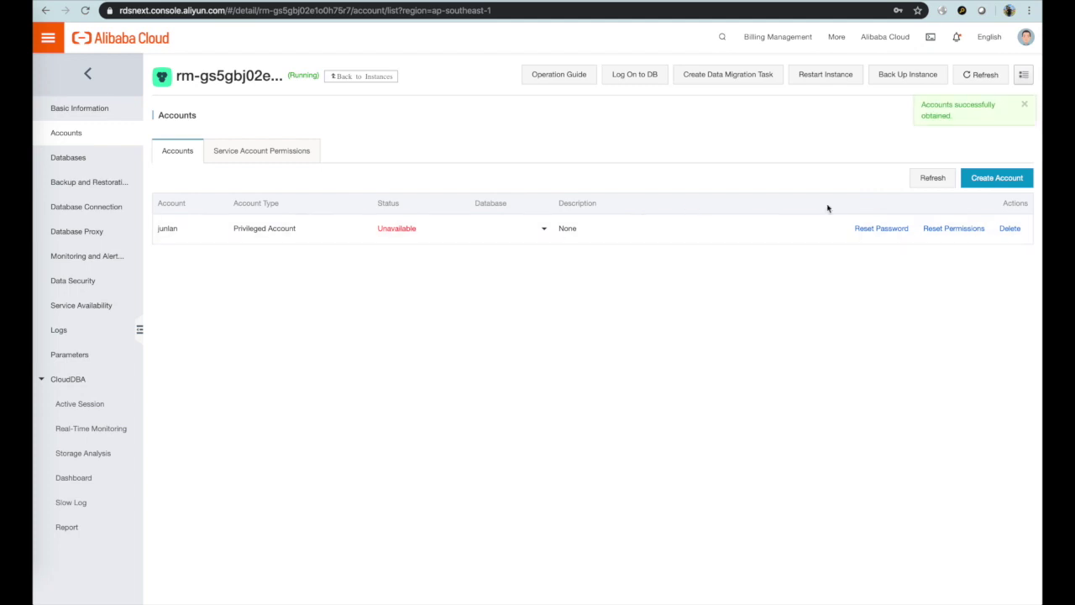
- Create the tpcc database with utf8mb4, then confirm the account shows Activated
click(934, 179)
click(108, 163)
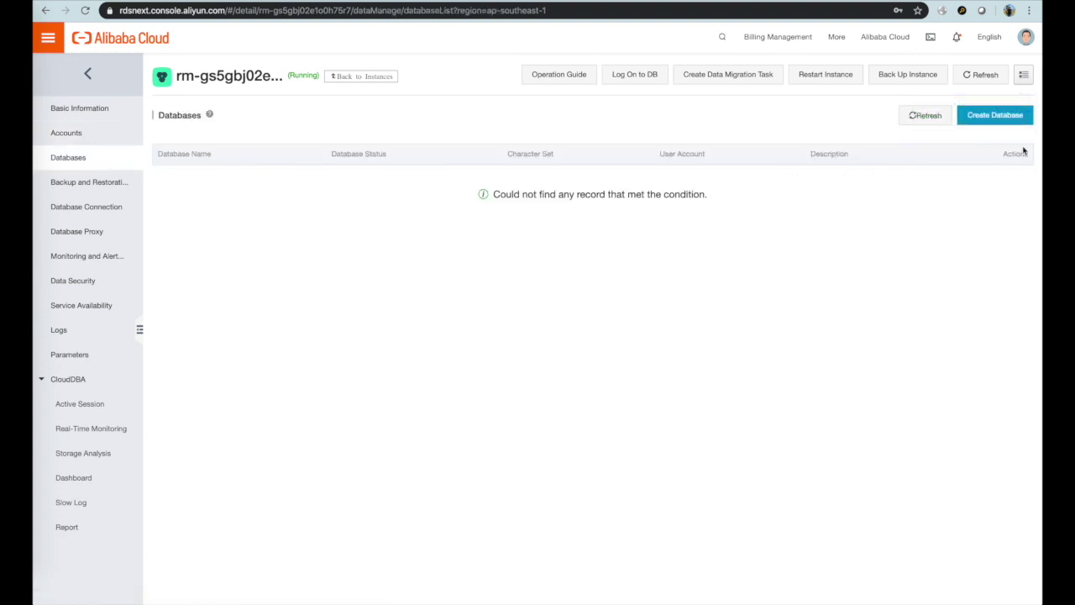
click(1003, 117)
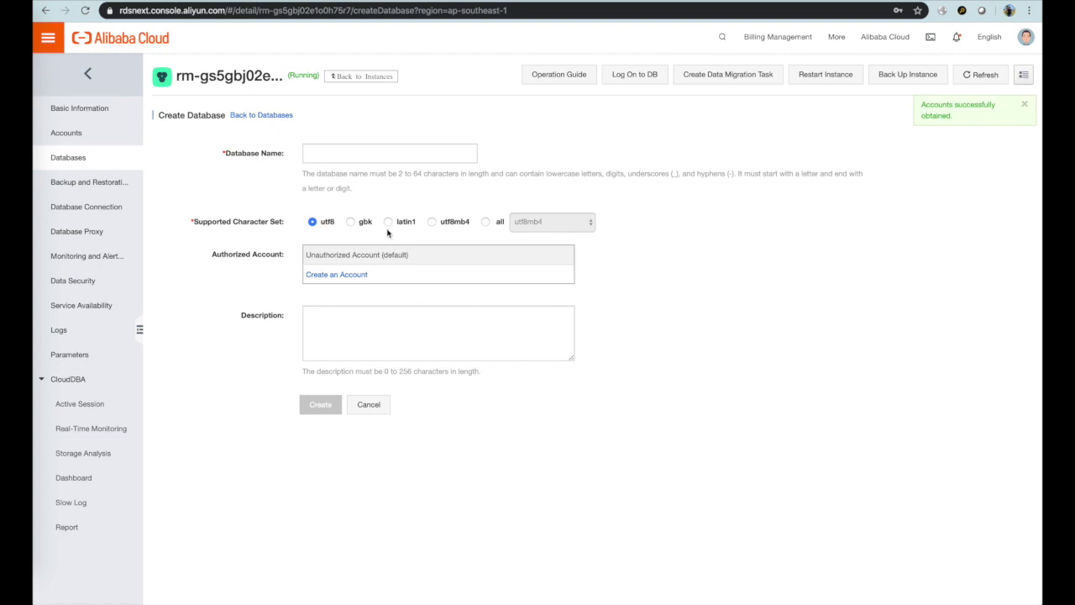
text(tpcc)
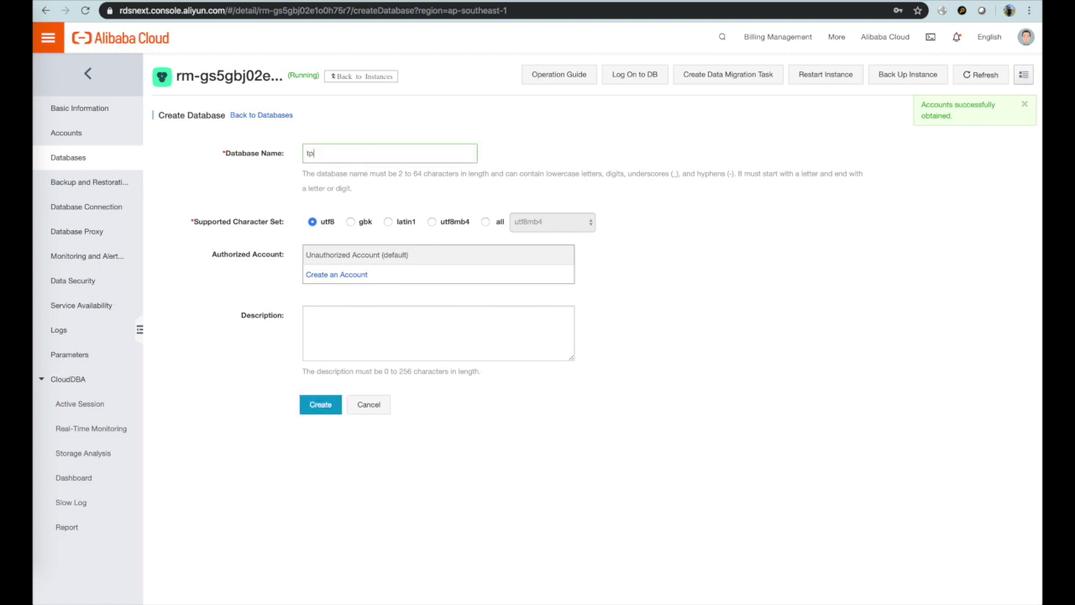
click(433, 222)
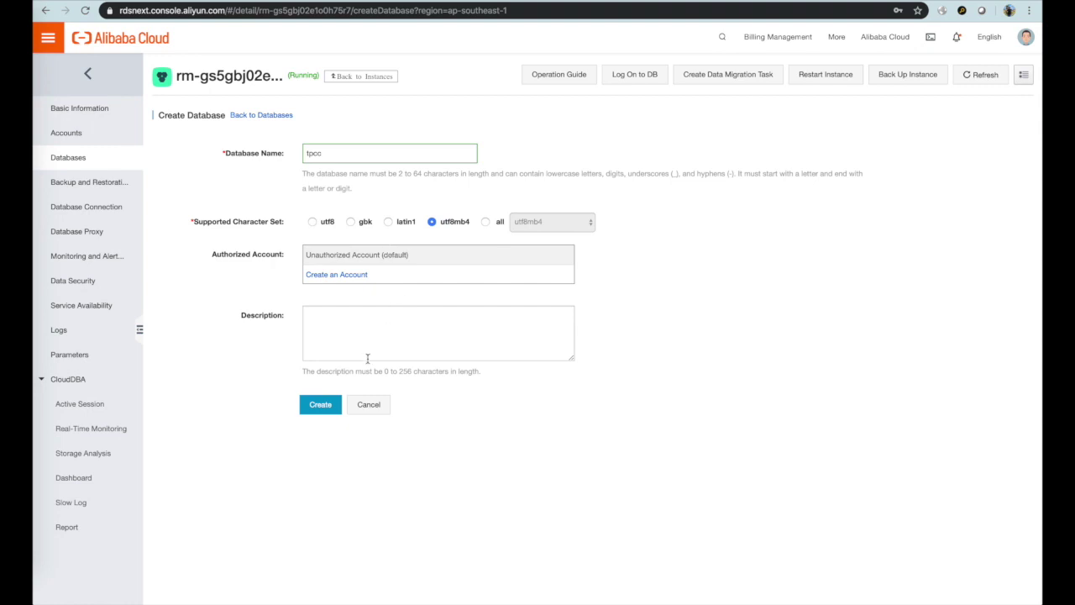
click(322, 409)
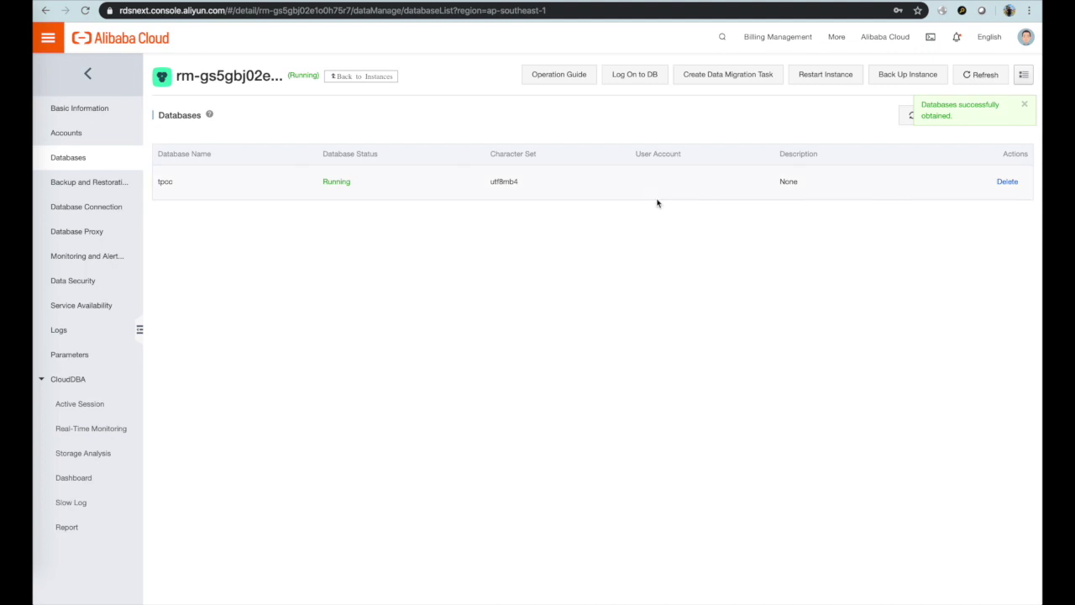
click(110, 138)
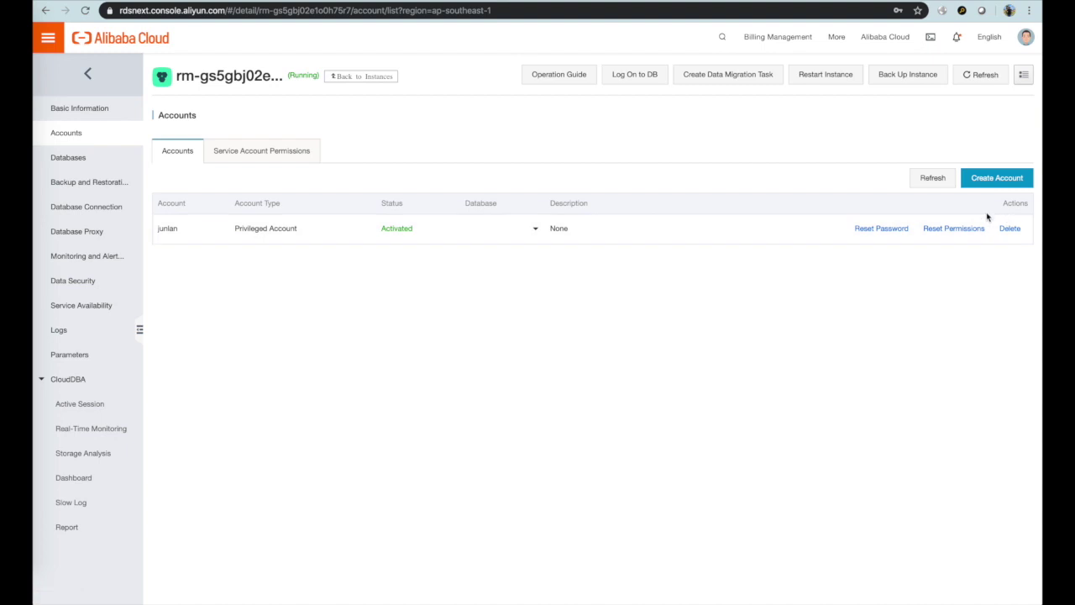
- Select the public endpoint address on Basic Information and switch to Terminal
click(99, 109)
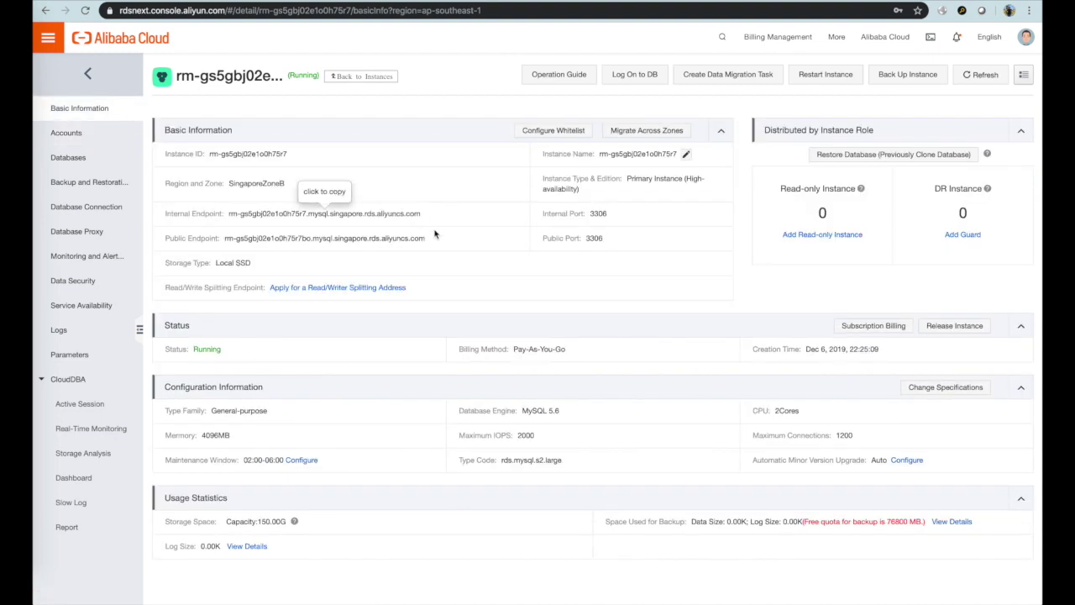
drag(430, 239, 236, 245)
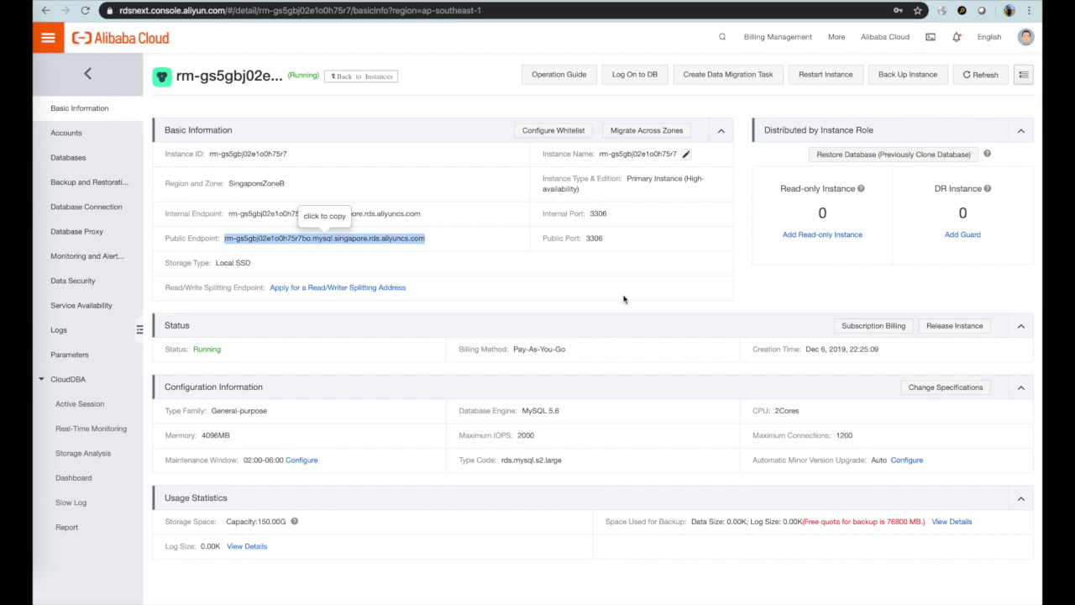
key(super+Tab)
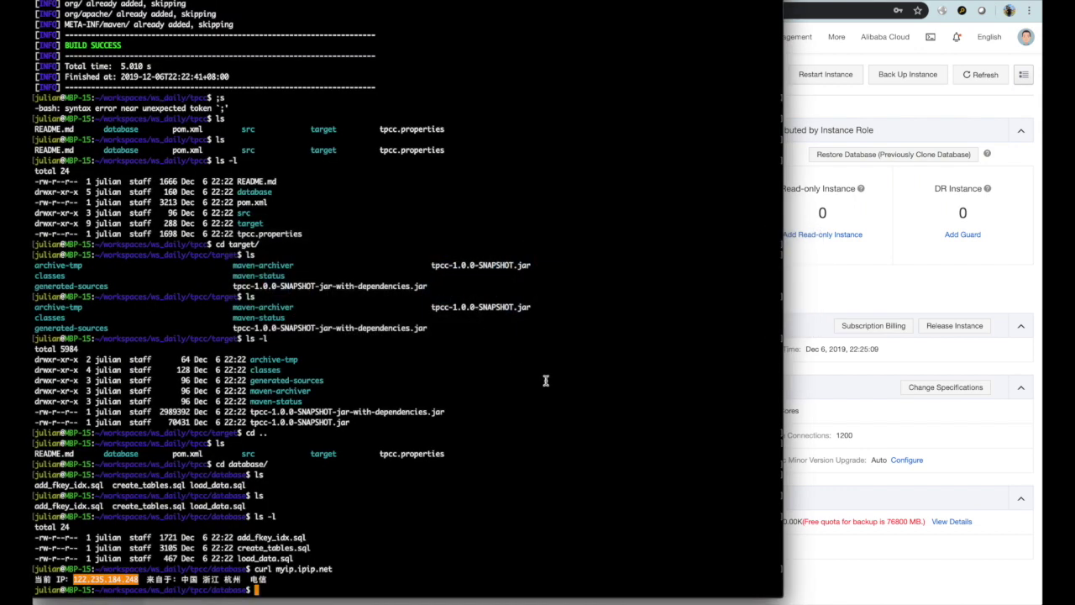
- Recall the earlier mysql command and replace its old host with the new endpoint
key(ctrl+r)
text(mysql)
key(Right)
key(Right)
key(Right)
key(Right)
key(Right)
key(Right)
key(Right)
key(Right)
key(Right)
key(Right)
key(Right)
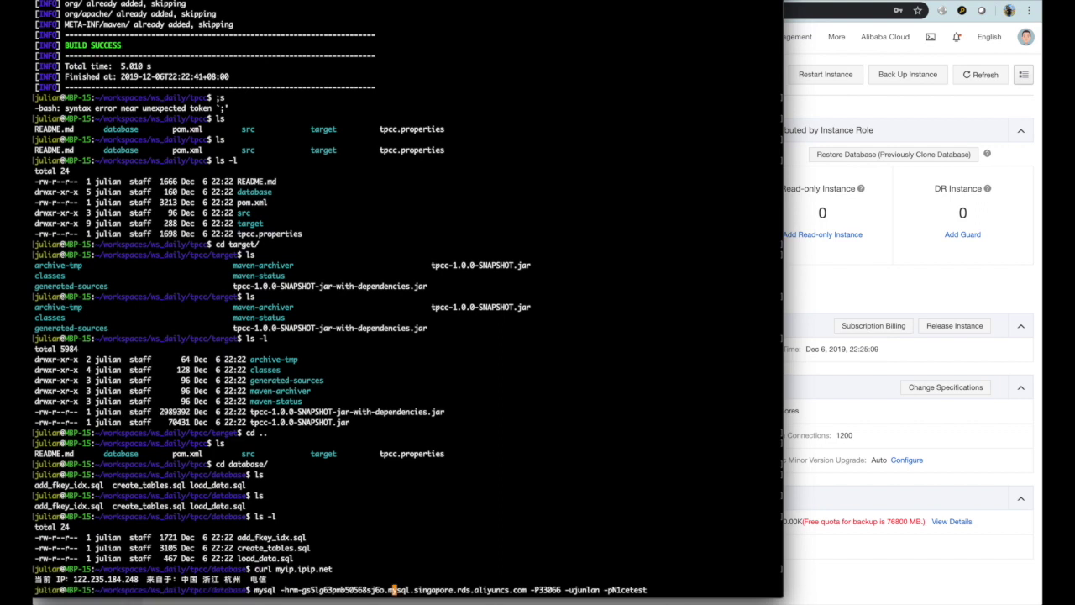
key(Right)
key(Right)
key(Right)
key(Right)
key(Right)
key(Right)
key(Right)
key(Right)
key(Right)
key(Right)
key(Right)
key(Right)
key(Right)
key(Right)
key(Right)
key(Right)
key(Right)
key(Right)
key(Right)
key(Right)
key(BackSpace)
key(BackSpace)
key(BackSpace)
key(BackSpace)
key(BackSpace)
key(BackSpace)
key(BackSpace)
key(BackSpace)
key(BackSpace)
key(BackSpace)
key(BackSpace)
key(BackSpace)
key(BackSpace)
key(BackSpace)
key(BackSpace)
key(BackSpace)
key(BackSpace)
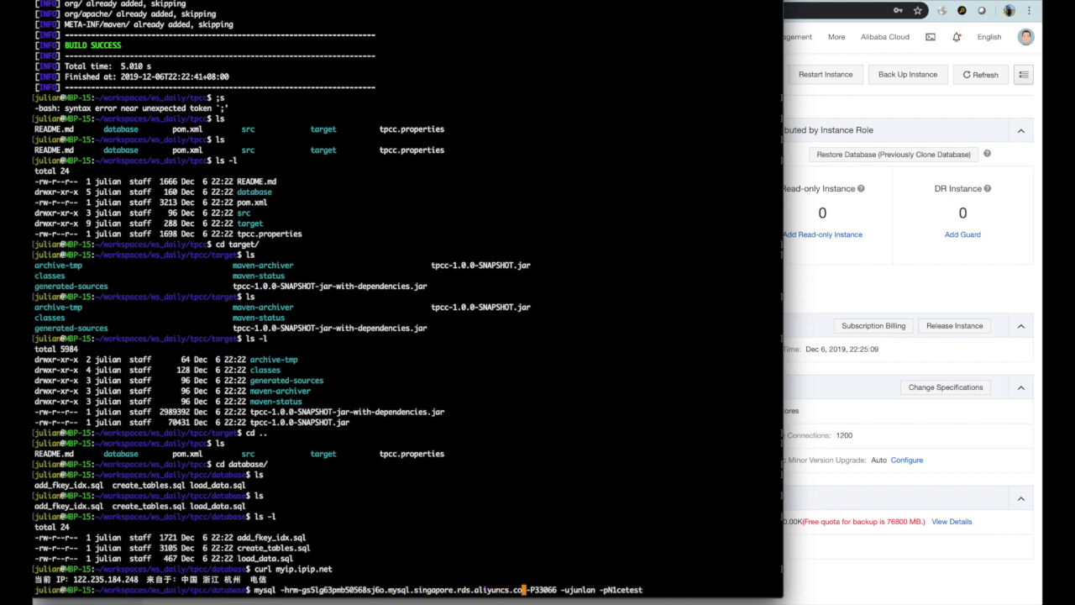
key(BackSpace)
key(BackSpace)
key(BackSpace)
key(BackSpace)
key(BackSpace)
key(BackSpace)
key(BackSpace)
key(BackSpace)
key(BackSpace)
key(BackSpace)
key(BackSpace)
key(BackSpace)
key(BackSpace)
key(BackSpace)
key(BackSpace)
key(BackSpace)
key(BackSpace)
key(BackSpace)
key(BackSpace)
key(BackSpace)
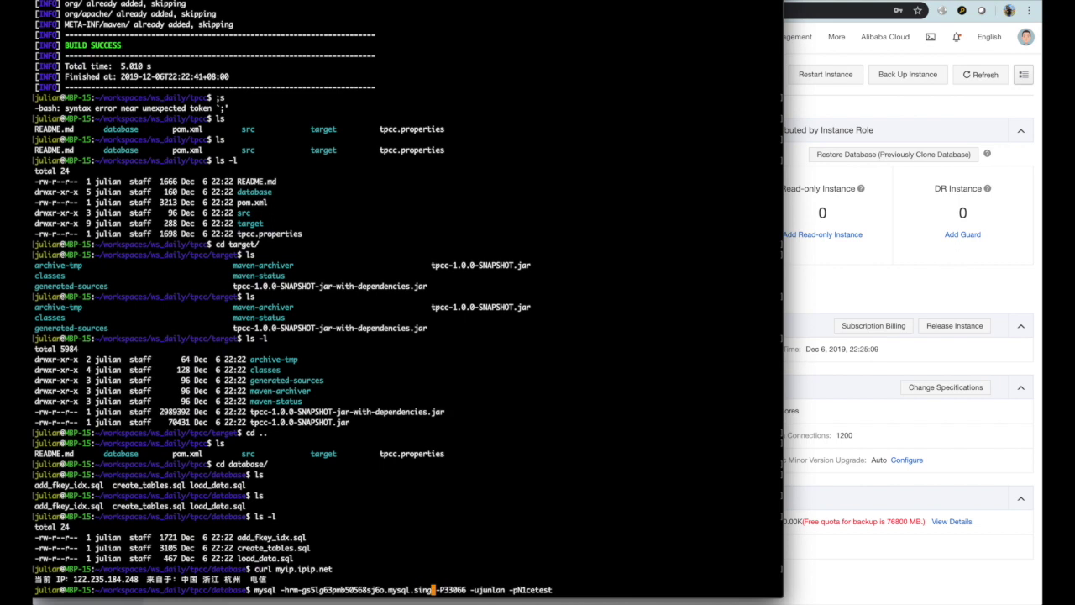
key(BackSpace)
key(BackSpace)
key(BackSpace)
key(BackSpace)
key(BackSpace)
key(BackSpace)
key(BackSpace)
key(BackSpace)
key(BackSpace)
key(BackSpace)
key(BackSpace)
key(BackSpace)
key(BackSpace)
key(BackSpace)
key(BackSpace)
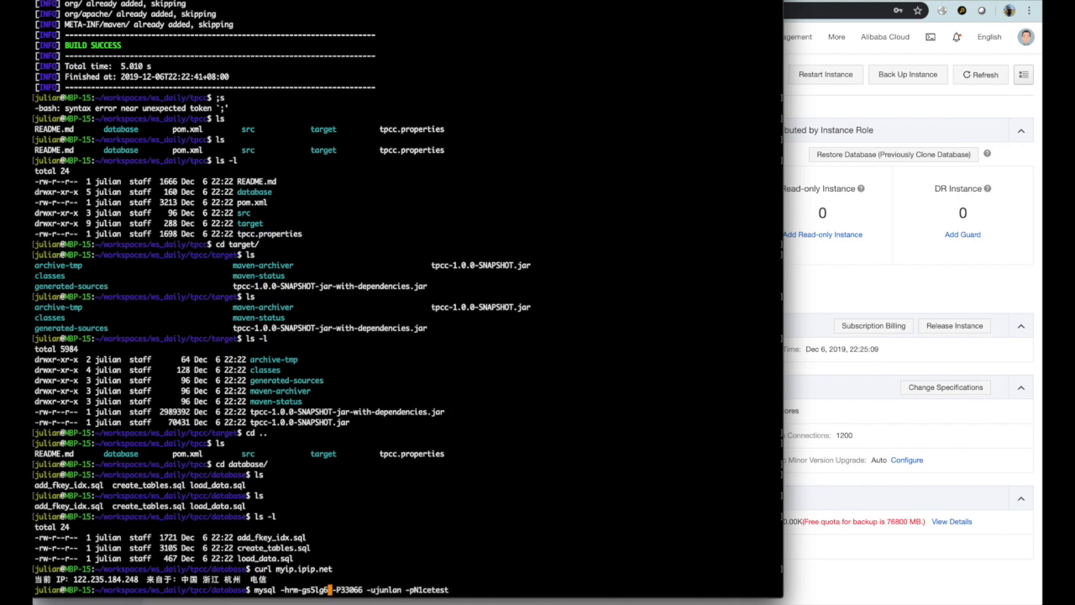
text(rm-gs5gbj02e1o0h75r7bo.mysql.singapore.rds.aliyuncs.com)
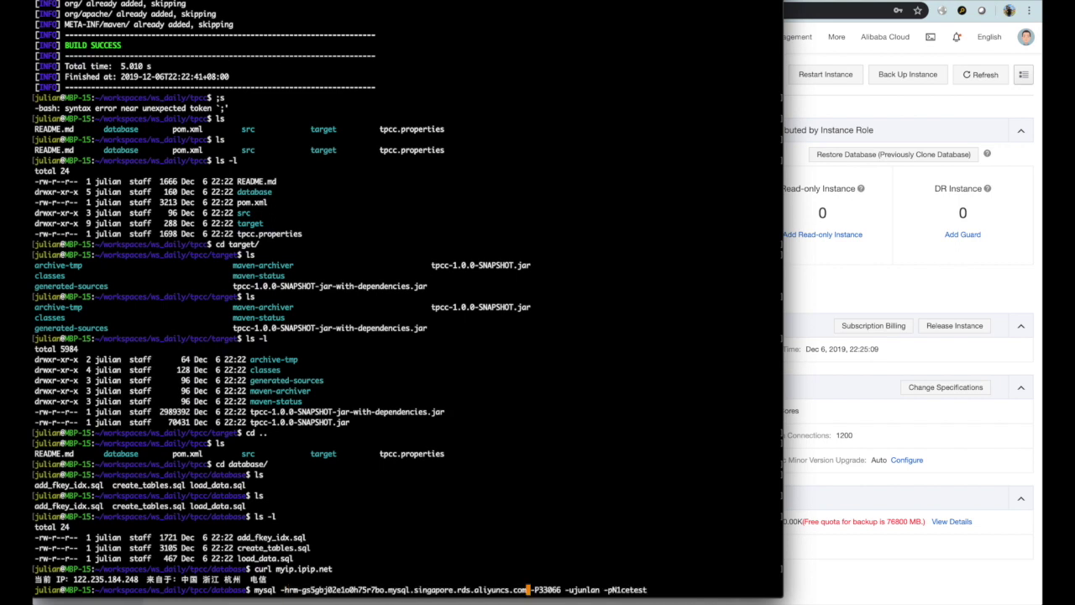
- Re-copy the endpoint and connect with mysql -h <endpoint> -P3306 as the new account
click(887, 149)
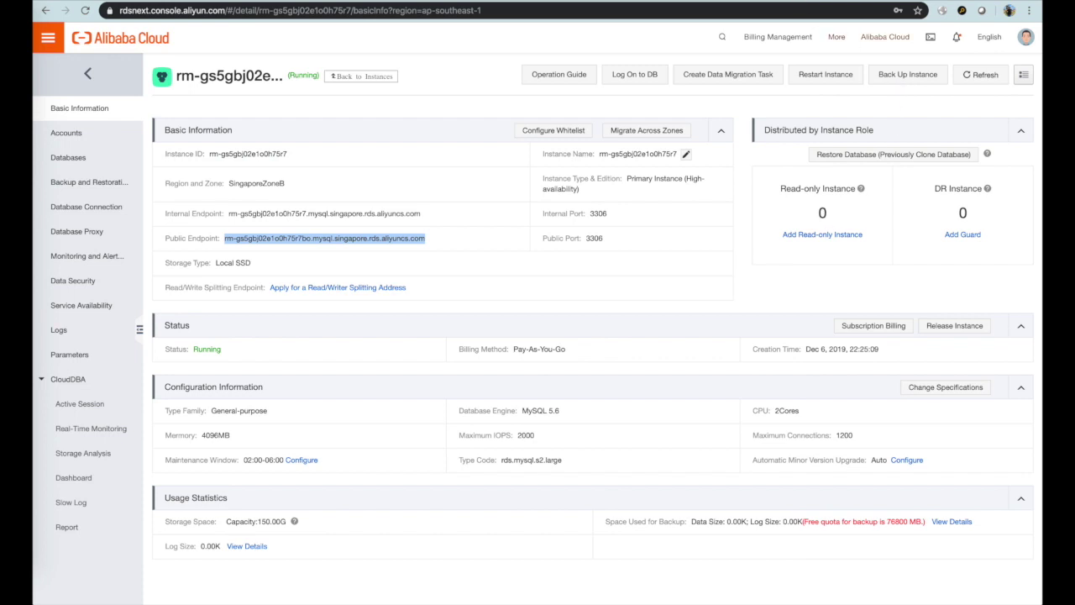
key(super+Tab)
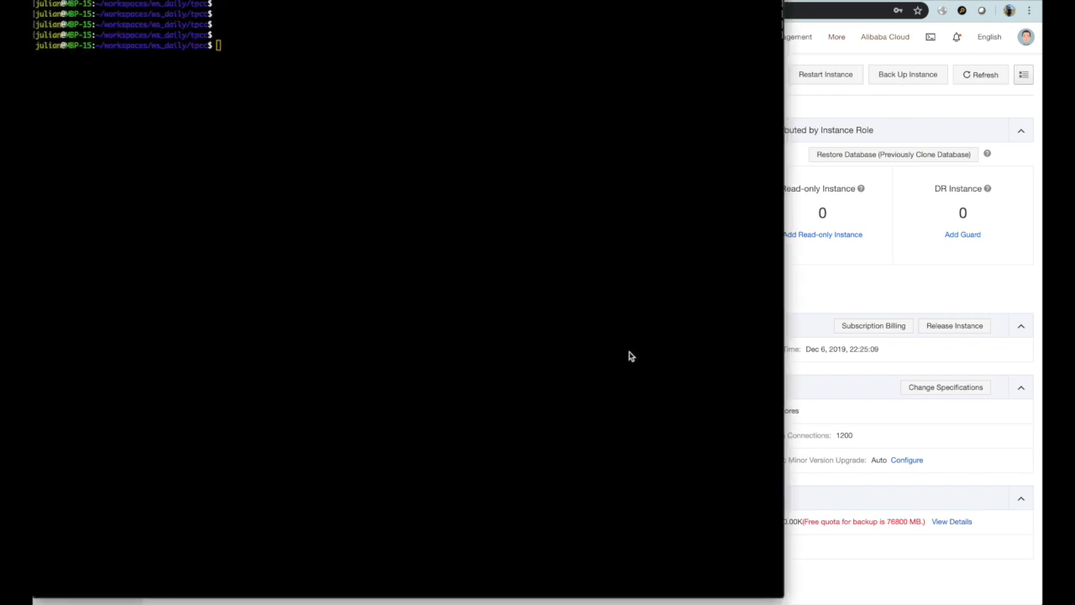
key(super+Tab)
key(super+Tab)
drag(442, 242, 230, 241)
key(super+c)
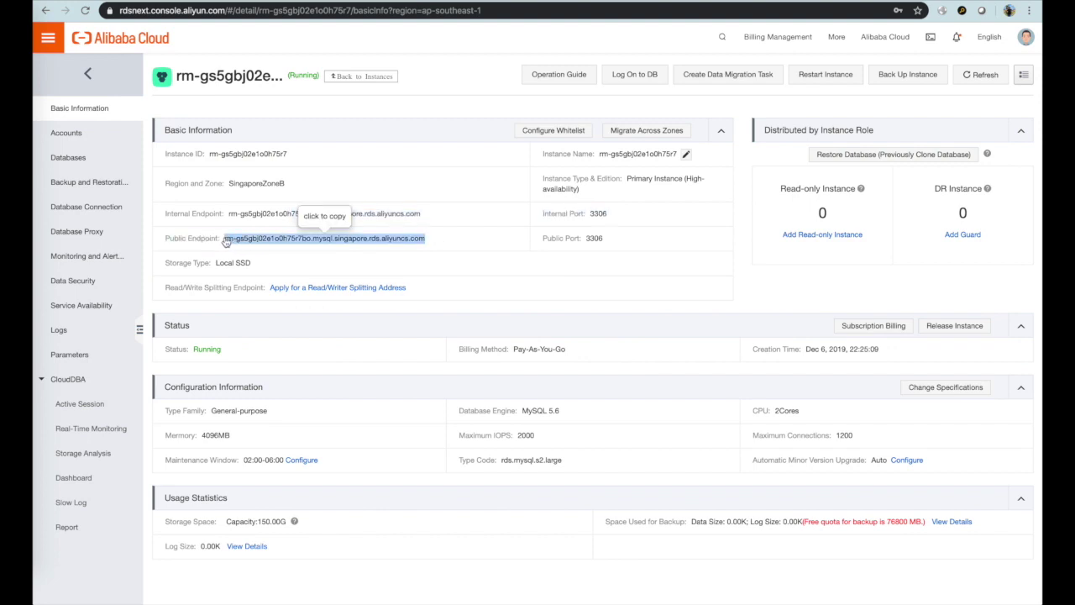
key(super+Tab)
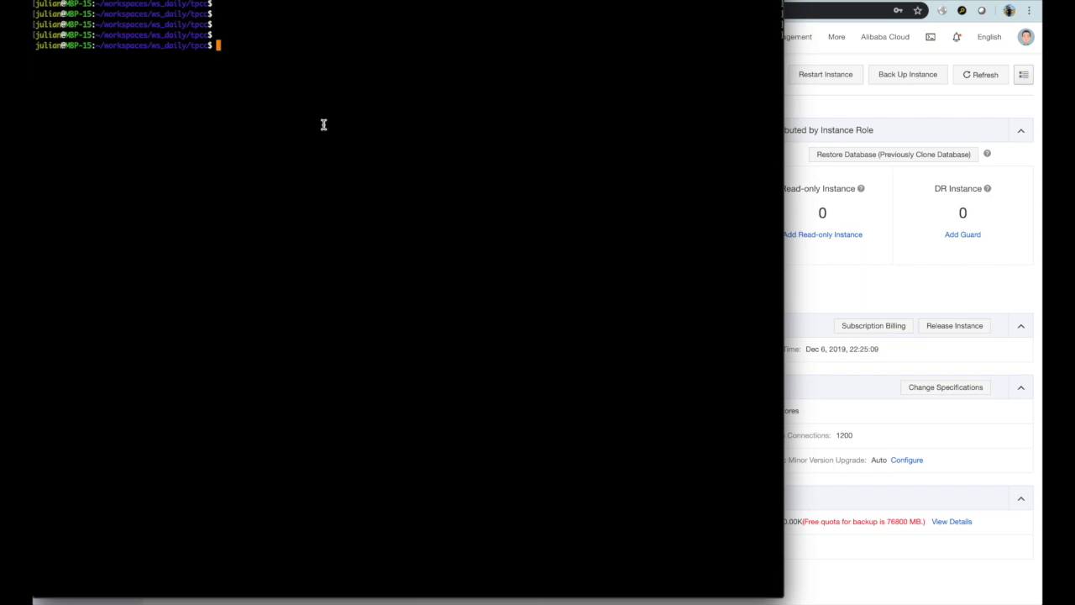
text(mysql -h)
key(super+v)
text(-P3306 -ujunlan -p)
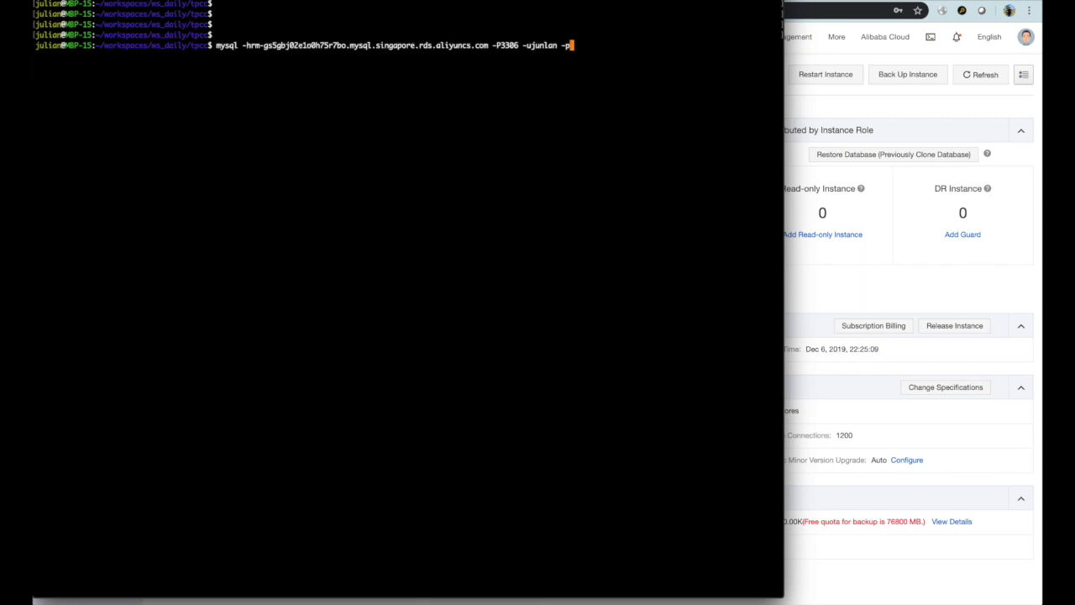
key(Return)
key(Return)
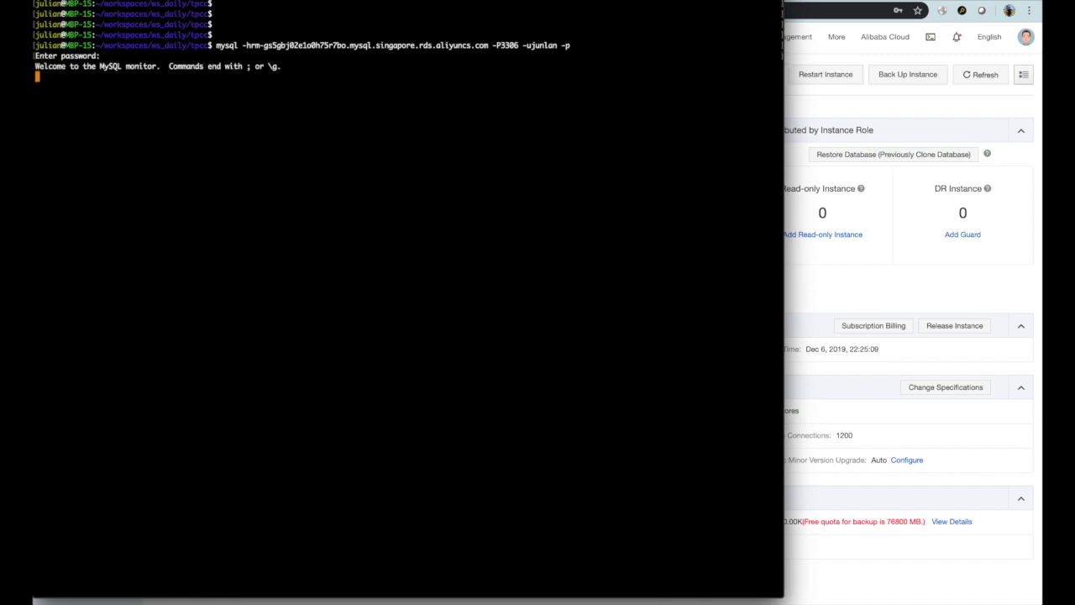
- Run show schemas; to confirm tpcc exists, then quit the mysql client
text(show schemas;)
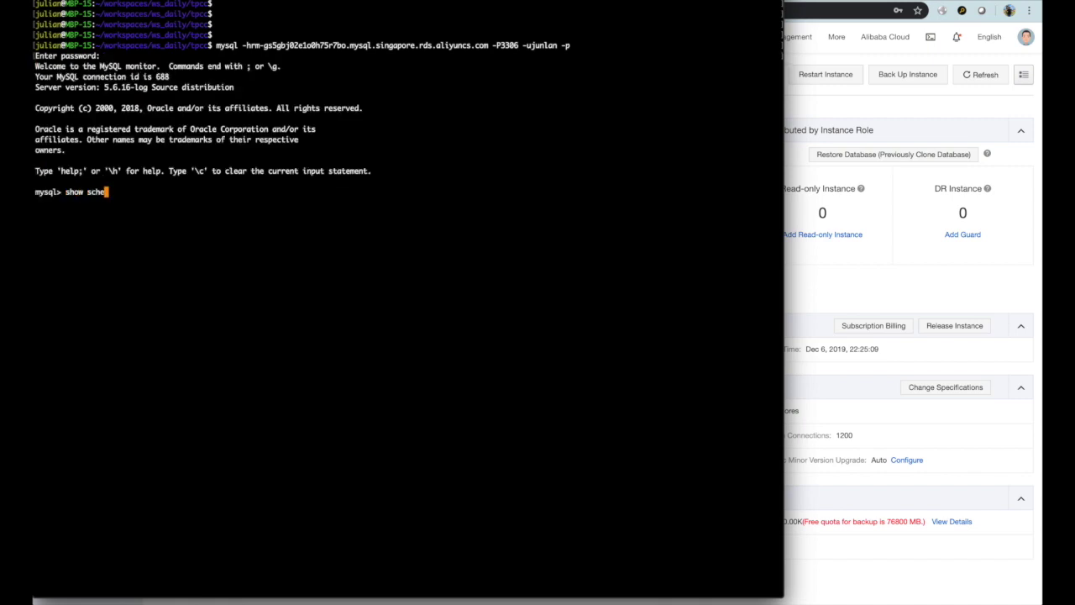
key(Return)
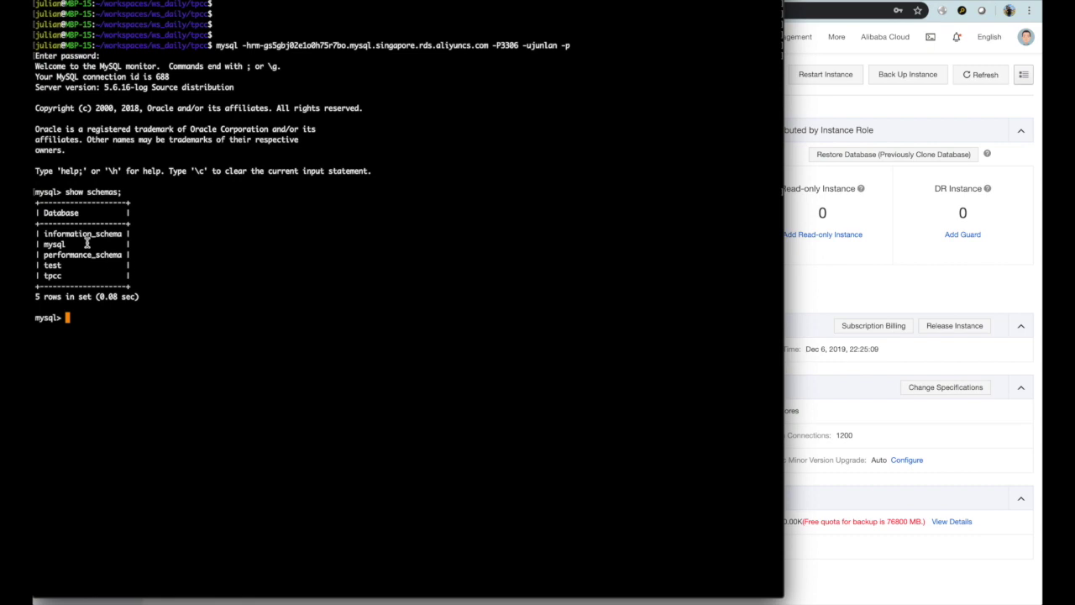
double_click(52, 276)
click(323, 289)
text(use tpcc)
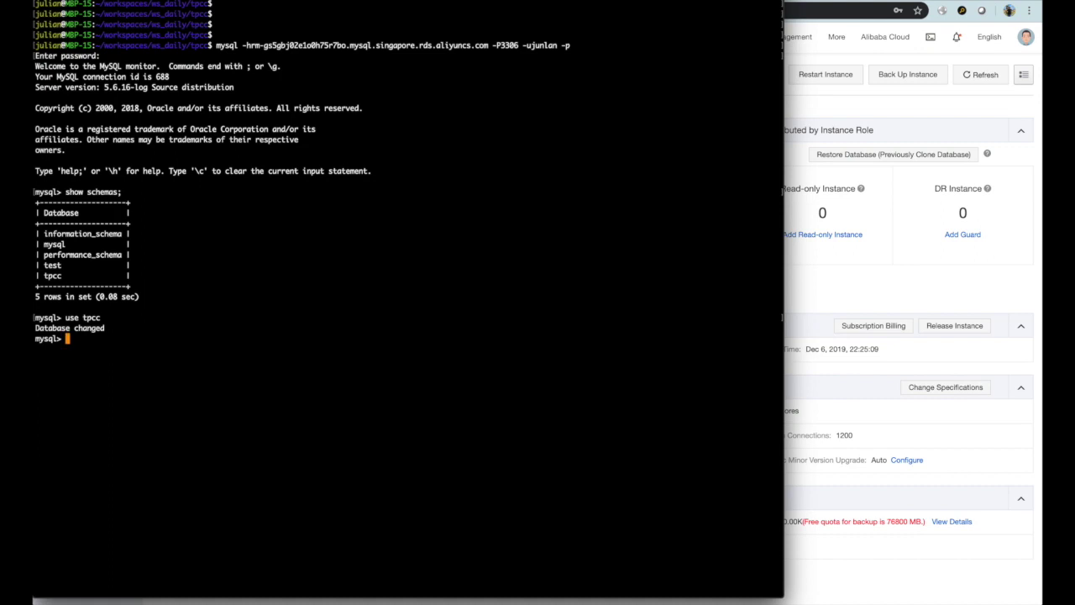
text(source create)
key(ctrl+c)
key(ctrl+d)
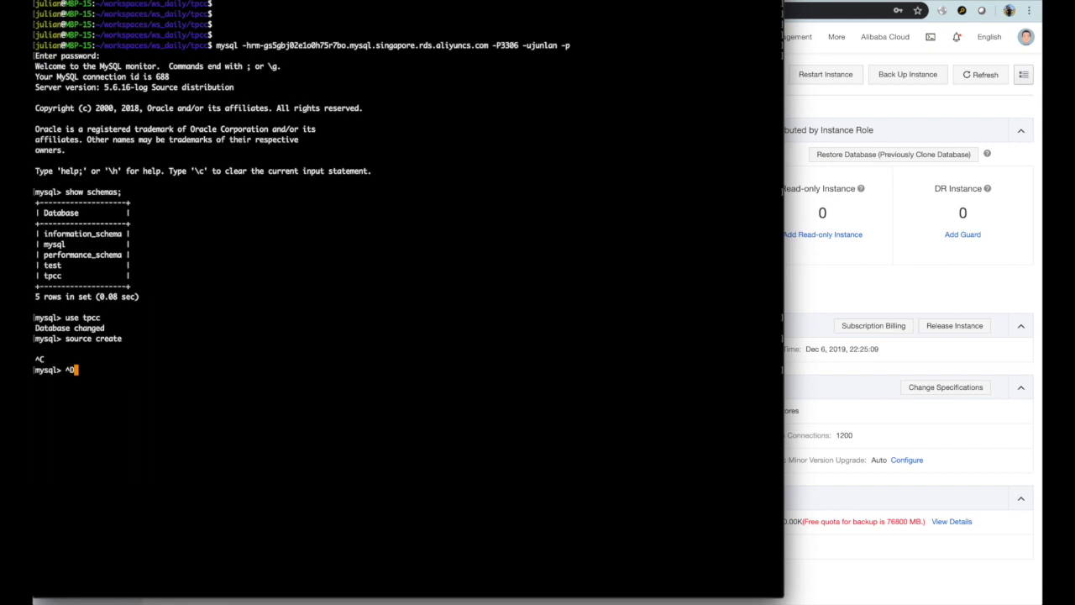
key(Return)
- Move into the database folder and list its SQL scripts with details
text(cd dar)
text(a)
key(Tab)
key(Return)
text(ls)
key(Return)
text(ls)
key(Return)
text(ls -l)
key(Return)
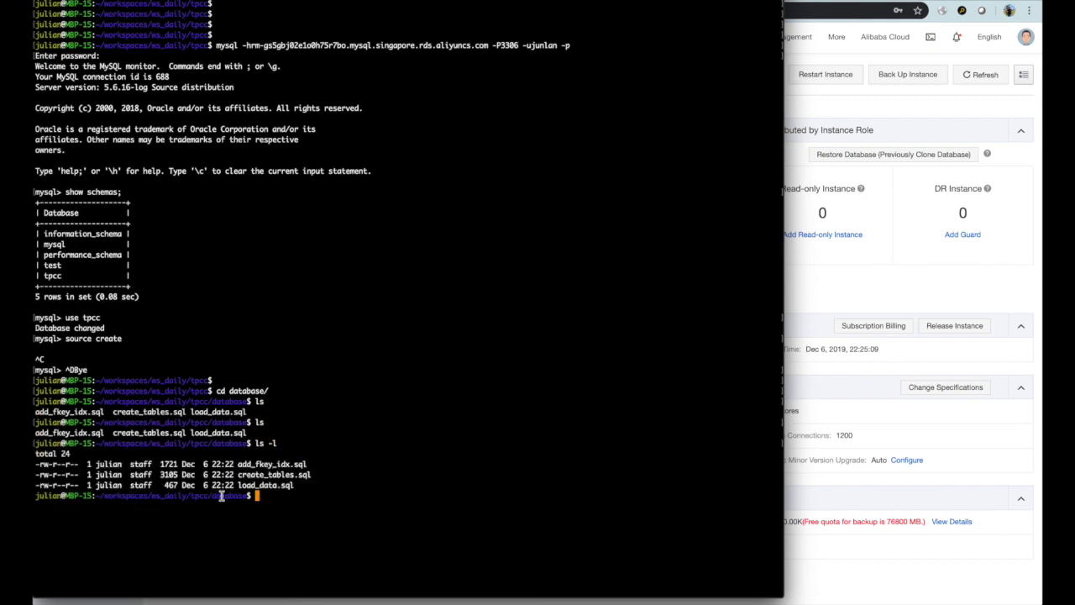
drag(317, 473, 238, 475)
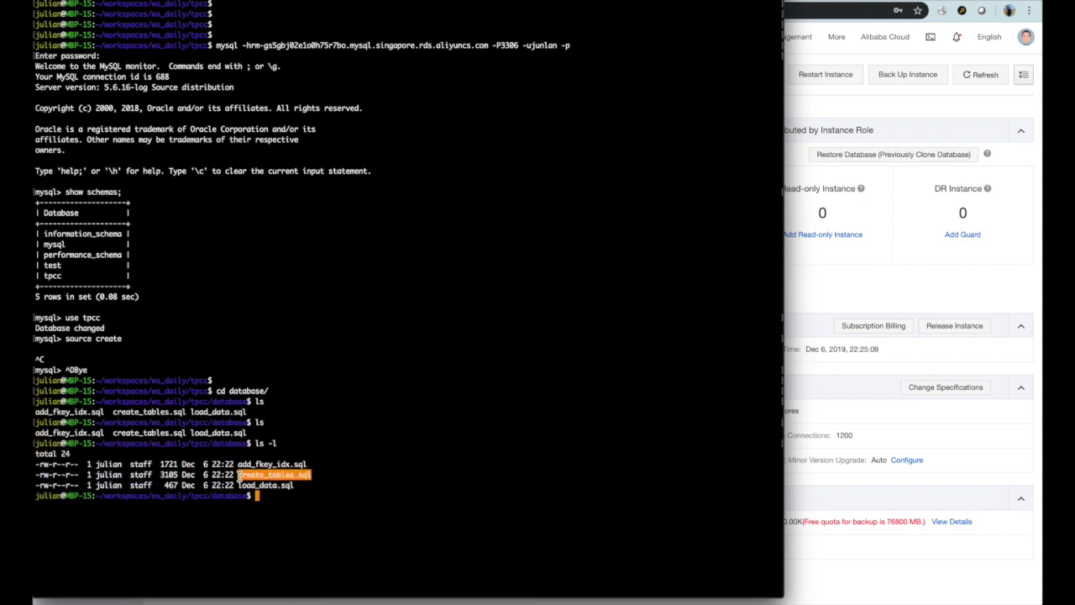
- Reconnect to the RDS MySQL instance, list the schemas, and switch to tpcc
click(482, 367)
text(ls)
key(Up)
key(Up)
key(Up)
key(Up)
key(Up)
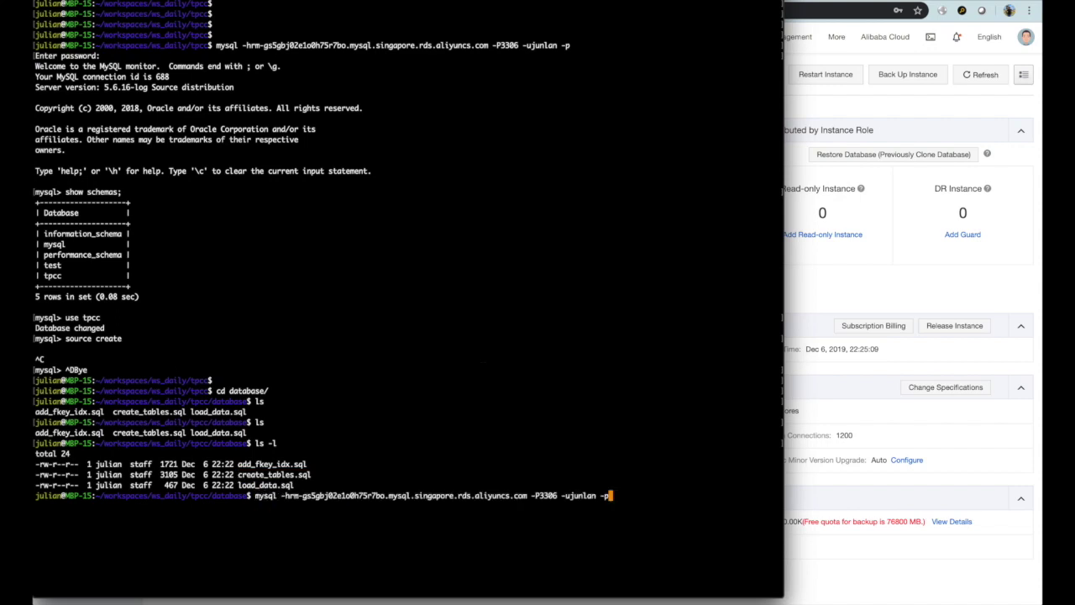
key(Return)
key(Return)
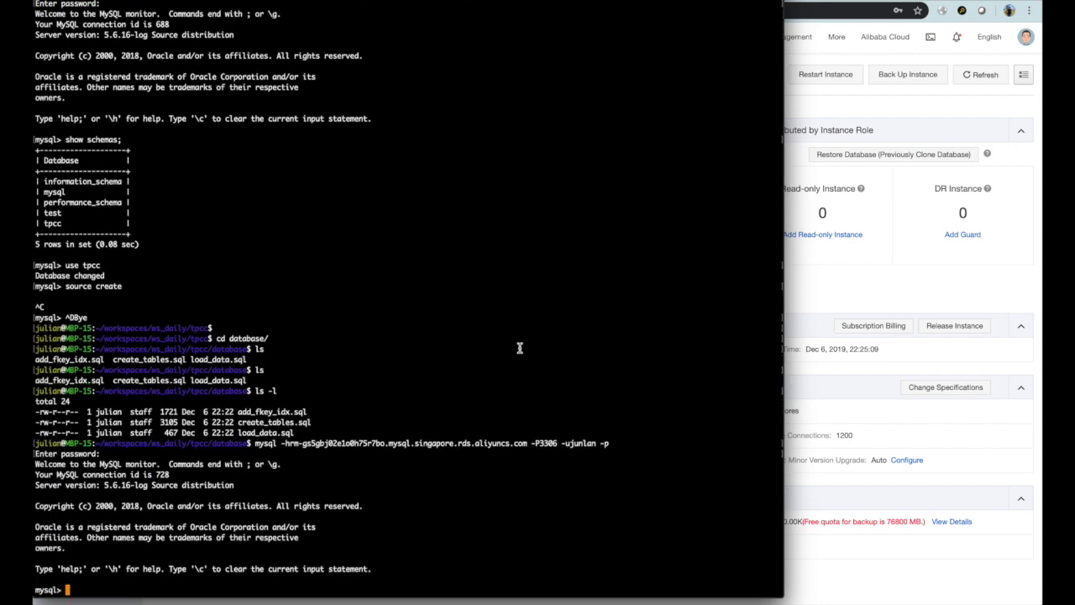
text(show schemas;)
key(Return)
text(use )
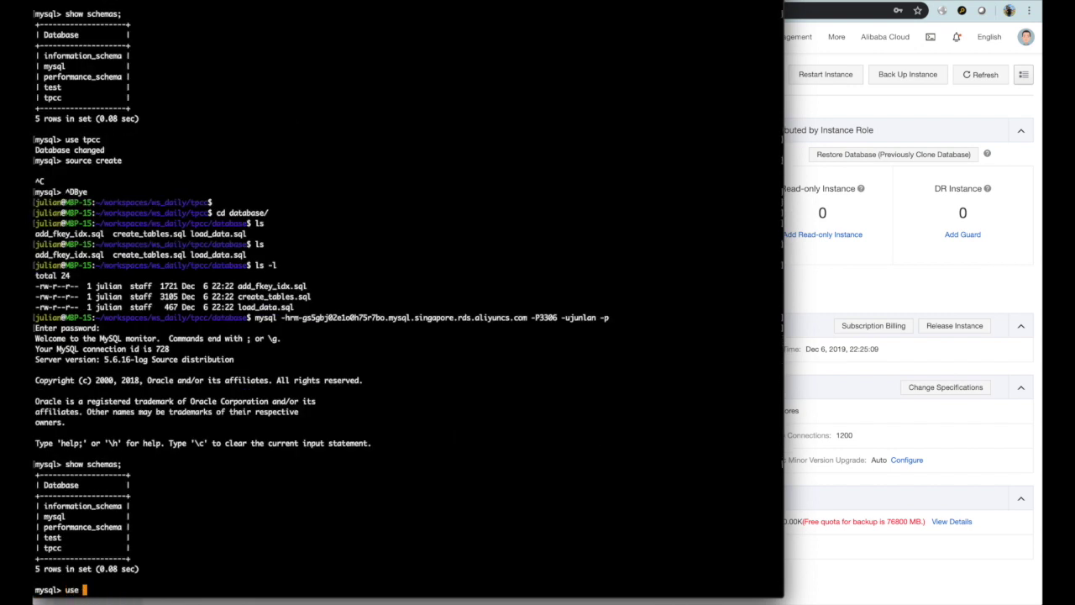
text(tpcc)
key(Return)
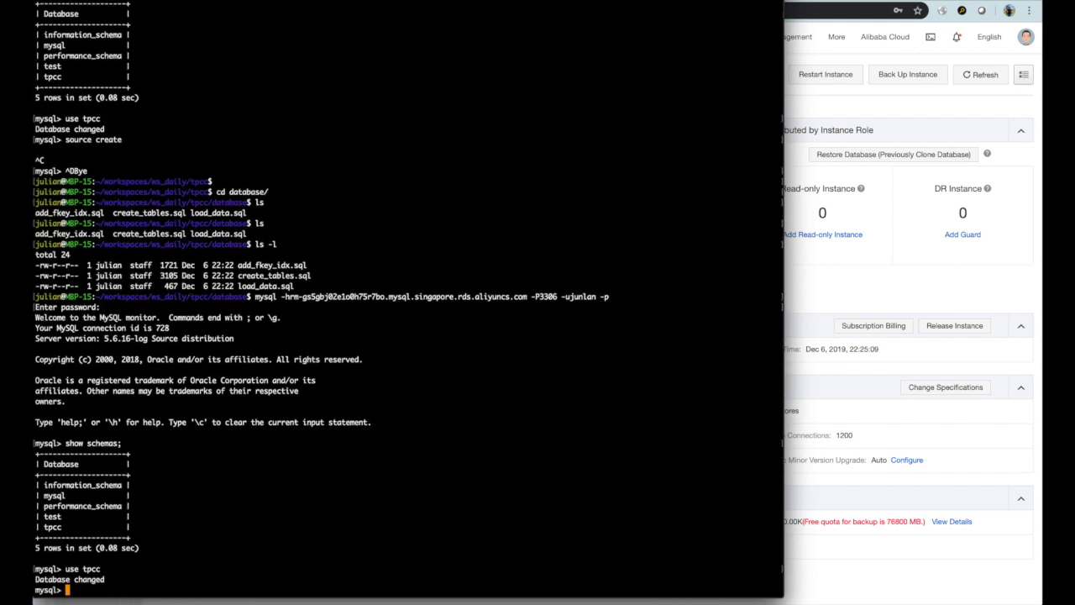
- Run create_tables.sql in tpcc and review the add_fkey_idx.sql and load_data.sql script names
text(source create_tables.sql;)
key(BackSpace)
key(Return)
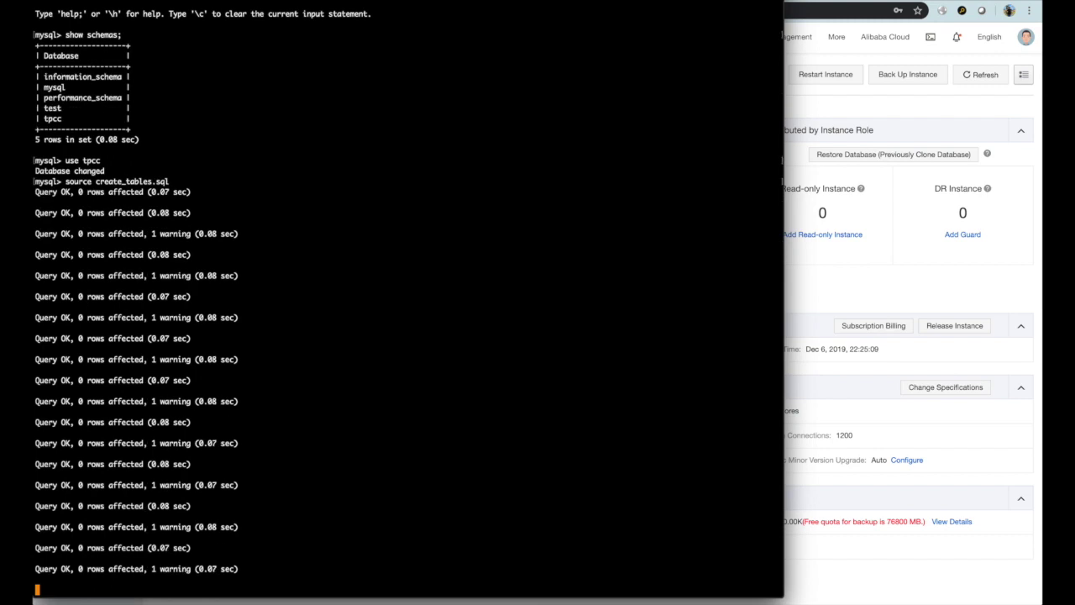
scroll(535, 362, up, 10)
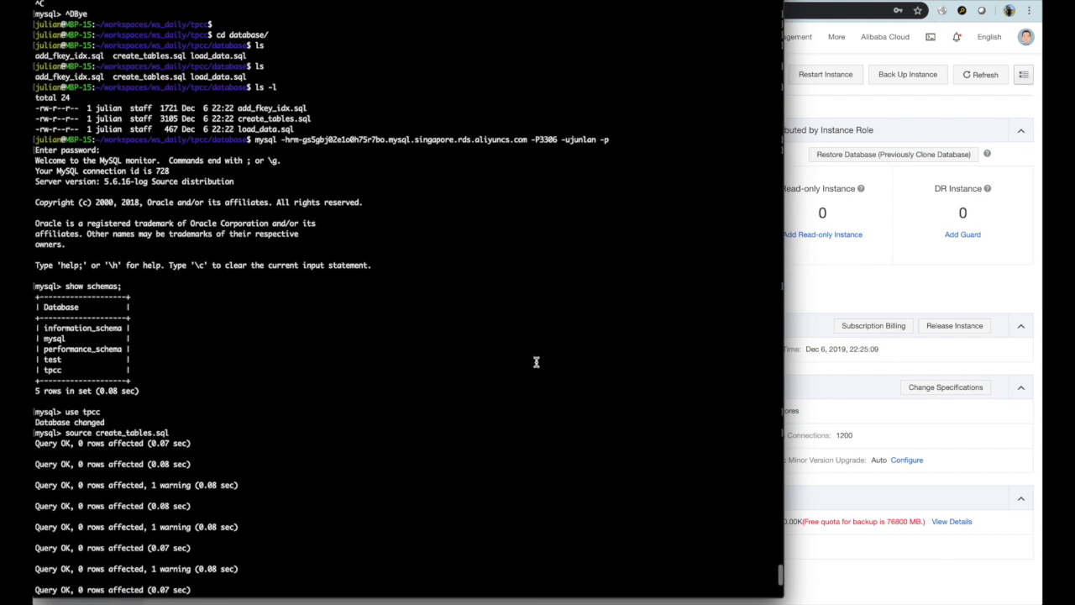
scroll(369, 261, up, 1)
scroll(370, 261, up, 5)
scroll(370, 261, down, 5)
scroll(370, 260, up, 2)
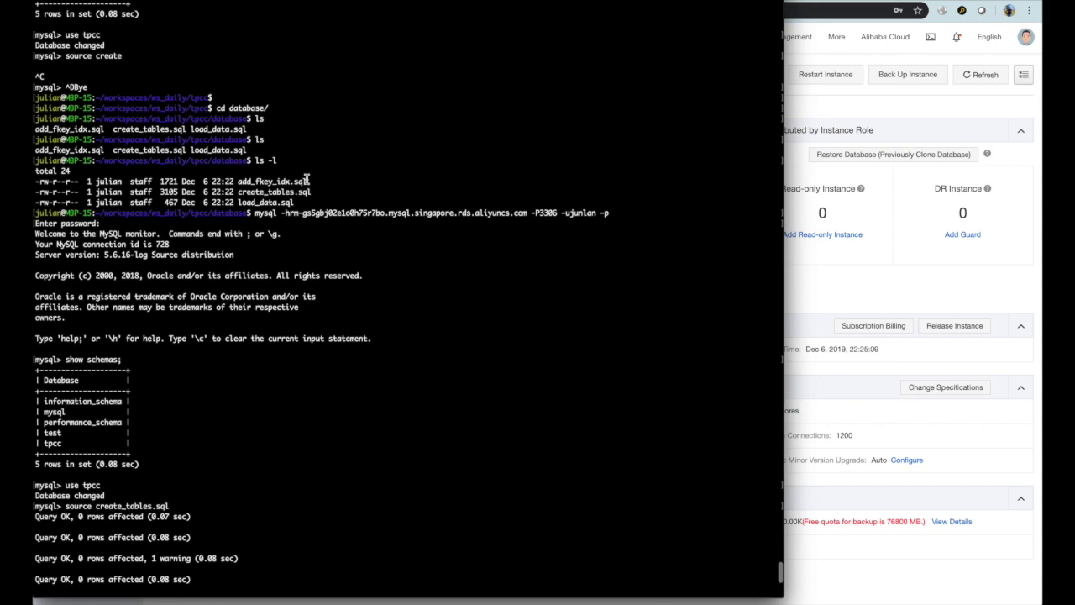
drag(307, 180, 237, 179)
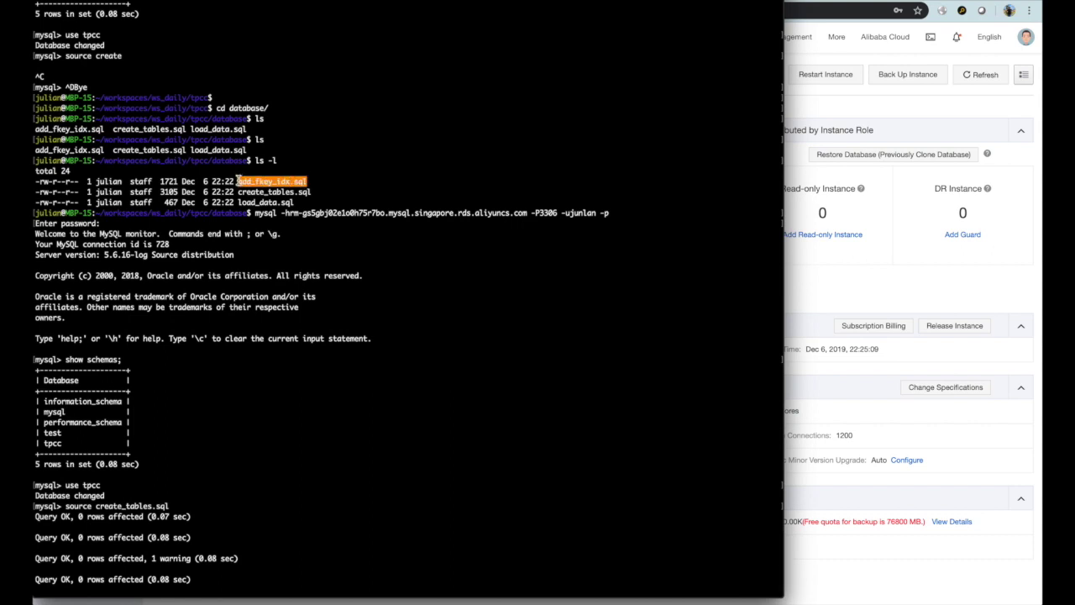
drag(294, 202, 239, 202)
scroll(392, 216, down, 10)
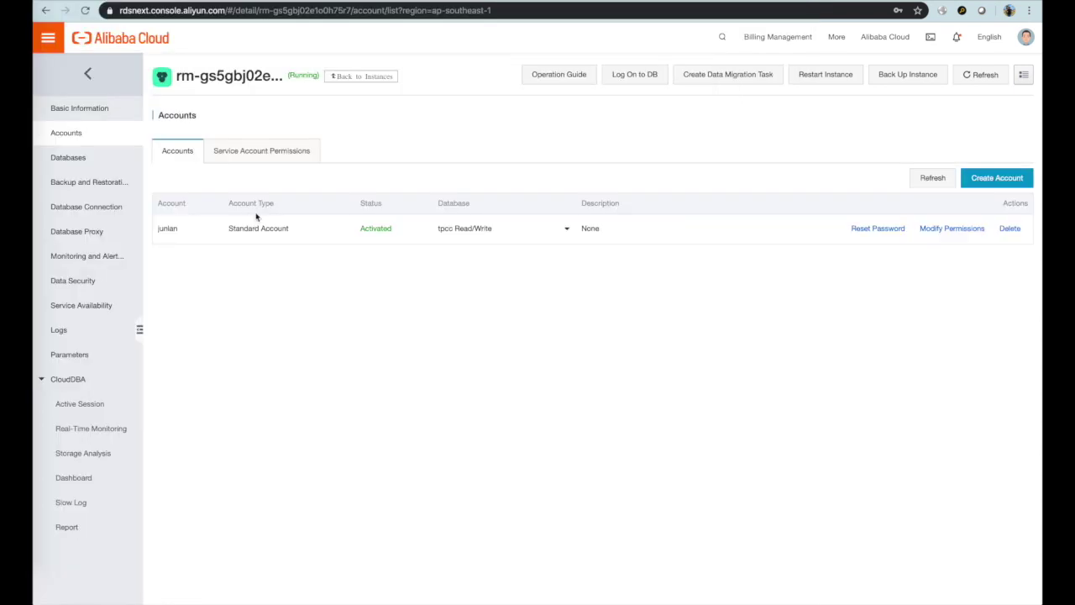
- Delete the standard account, create a same-named Privileged Account with a password, and refresh the list
click(1009, 228)
click(640, 142)
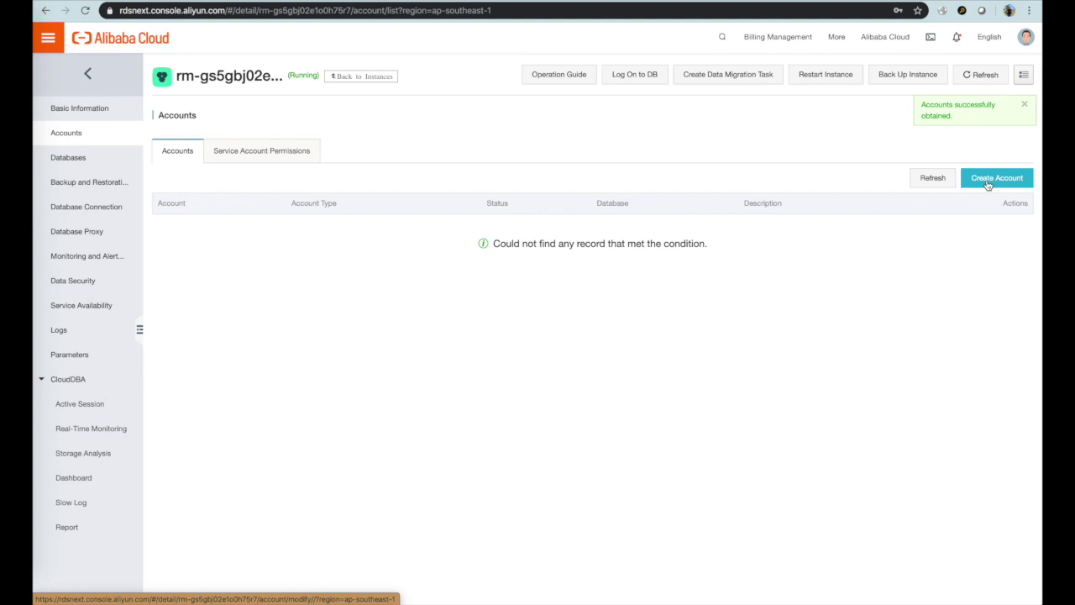
click(989, 183)
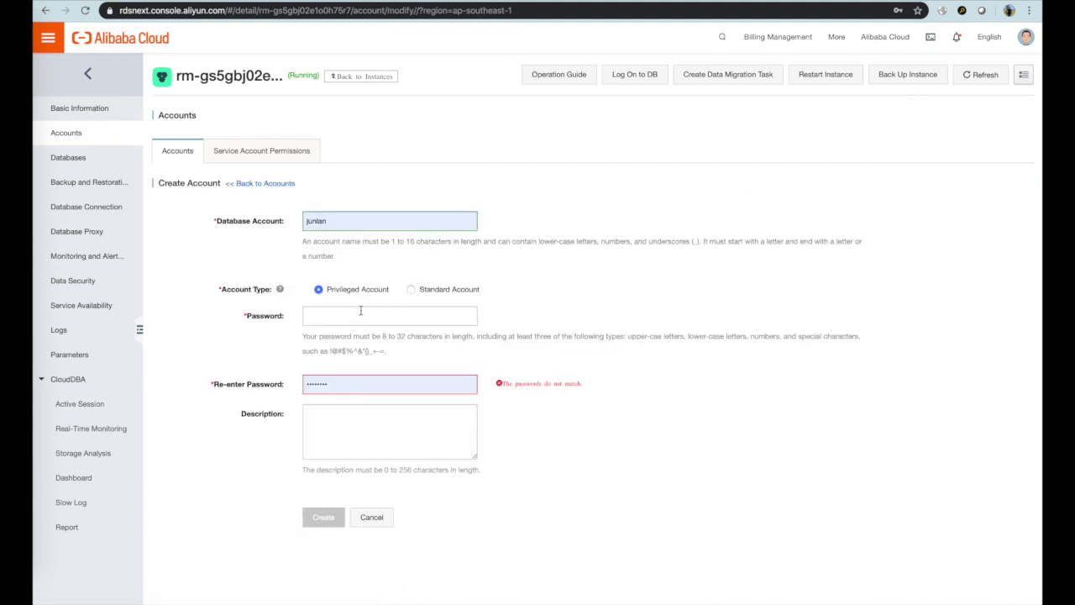
click(361, 313)
click(653, 303)
click(344, 314)
text(a)
key(BackSpace)
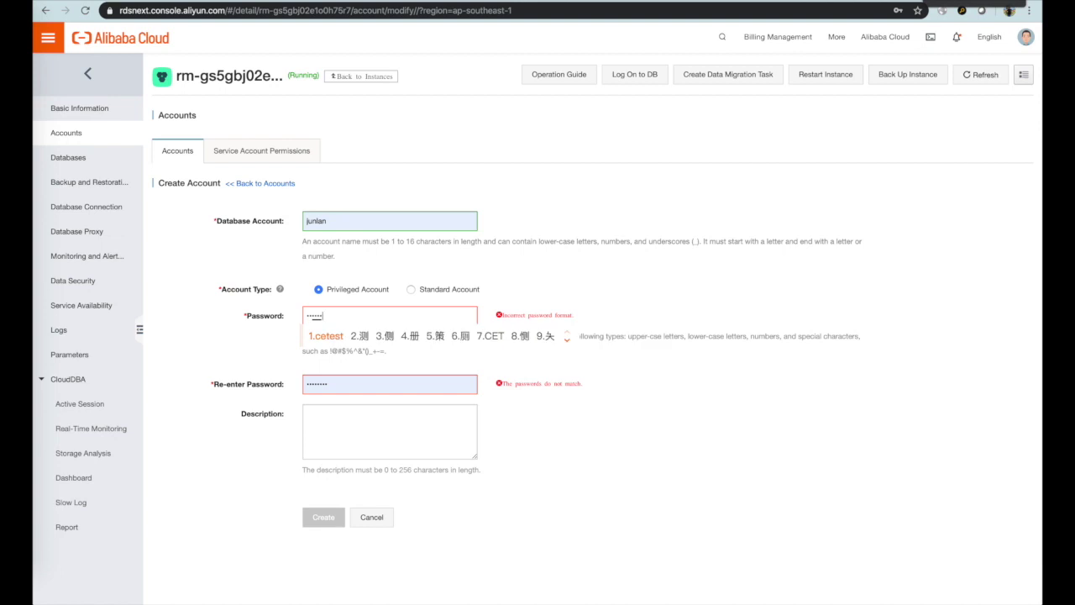
key(Return)
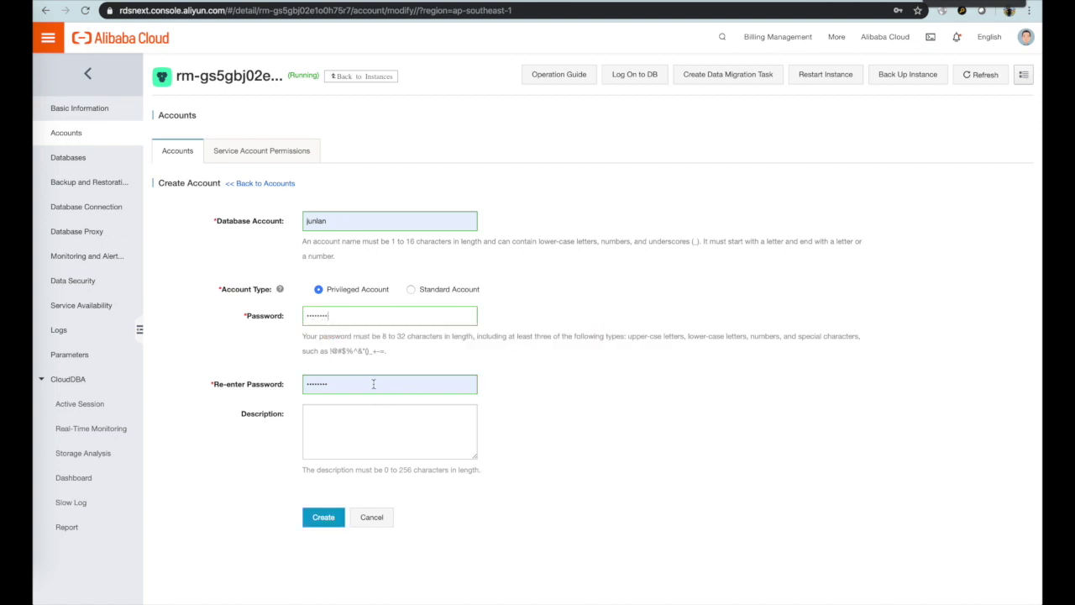
click(328, 518)
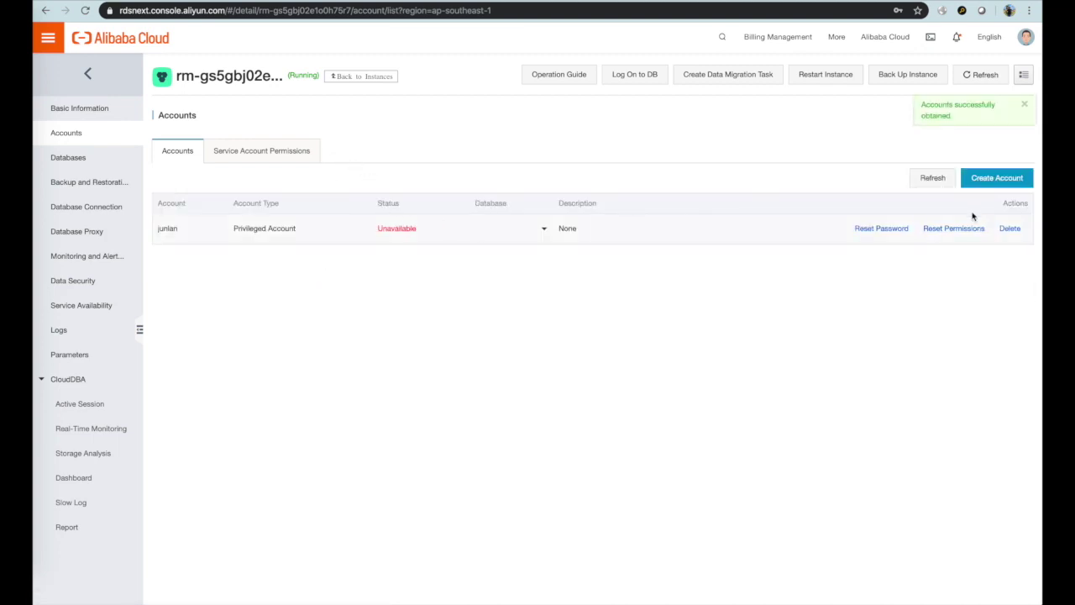
click(937, 179)
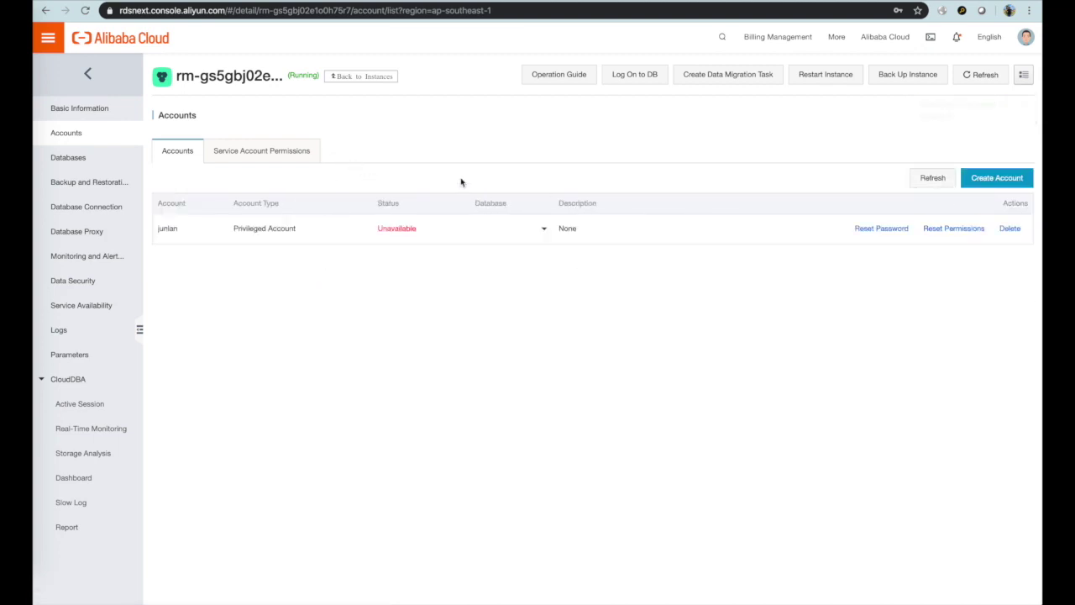
- Enable service account Data and Configuration permissions, accepting the 2019-12-07 expiration, then go back to Accounts
click(285, 156)
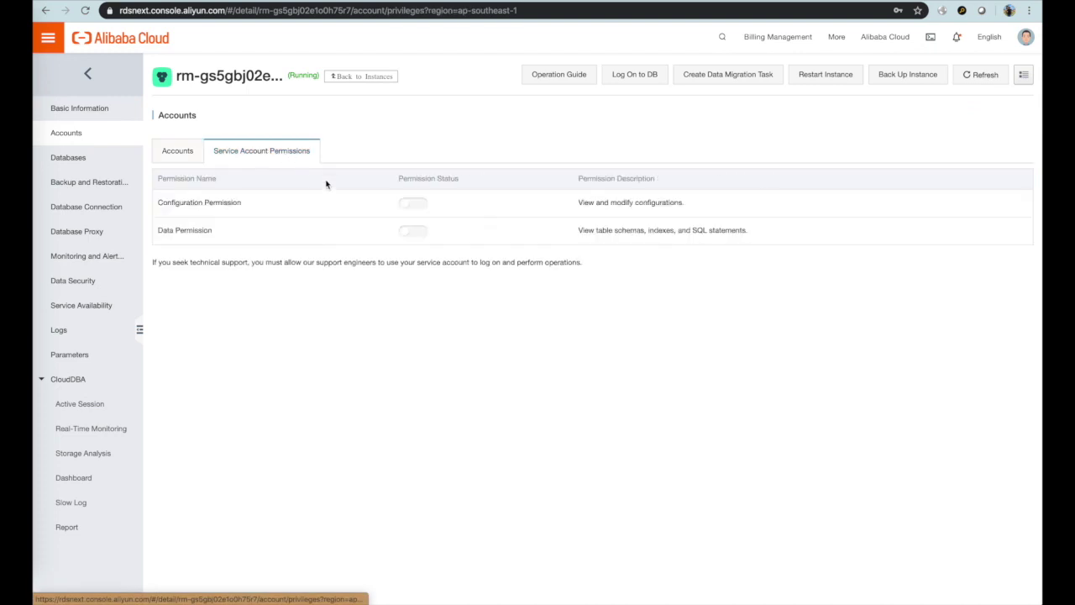
click(413, 232)
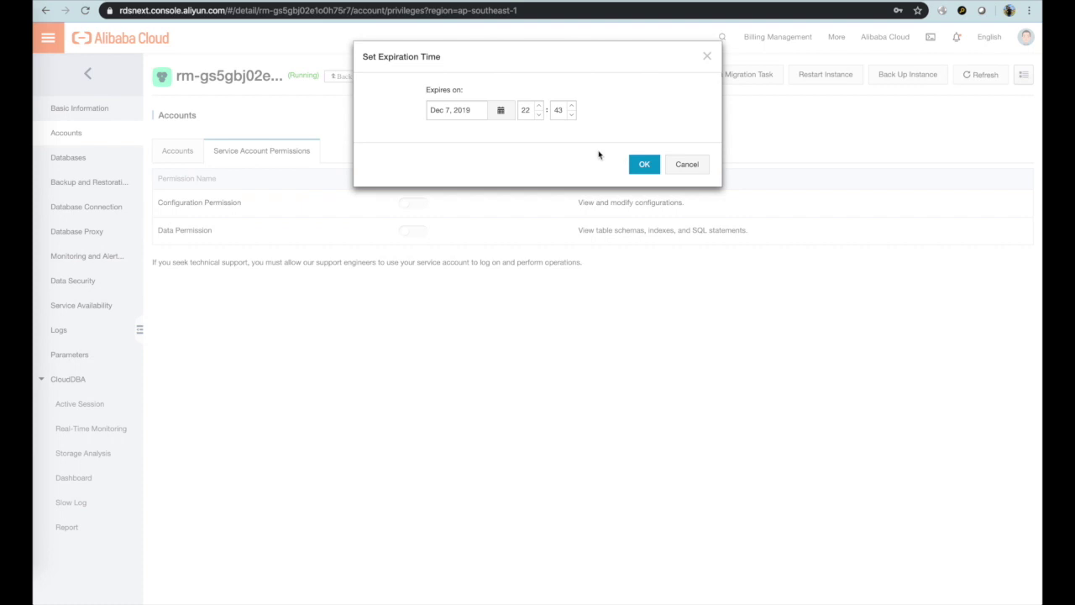
click(652, 165)
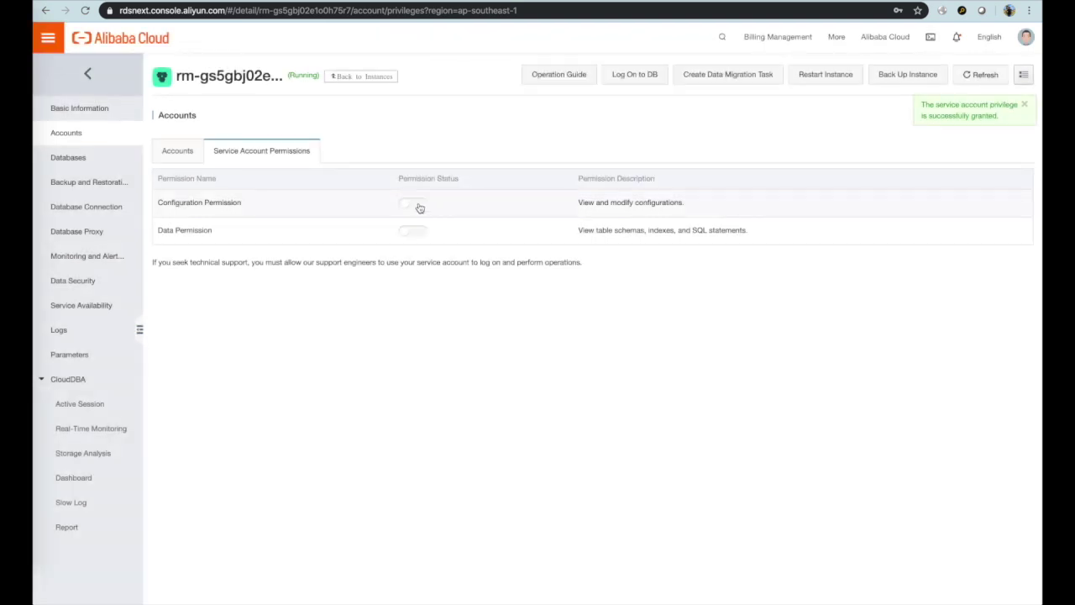
click(417, 206)
click(643, 164)
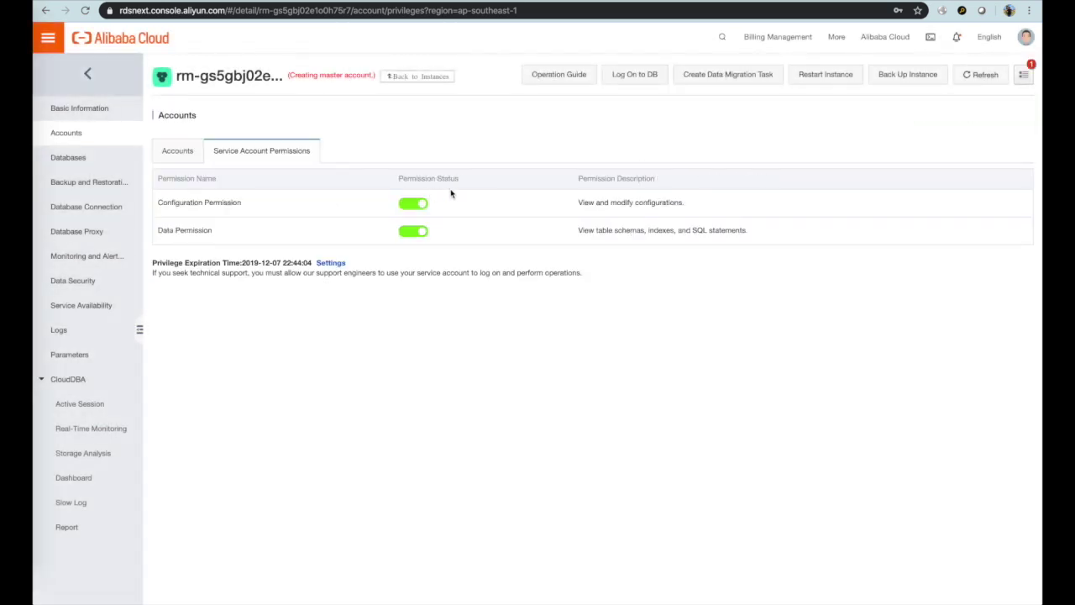
click(176, 159)
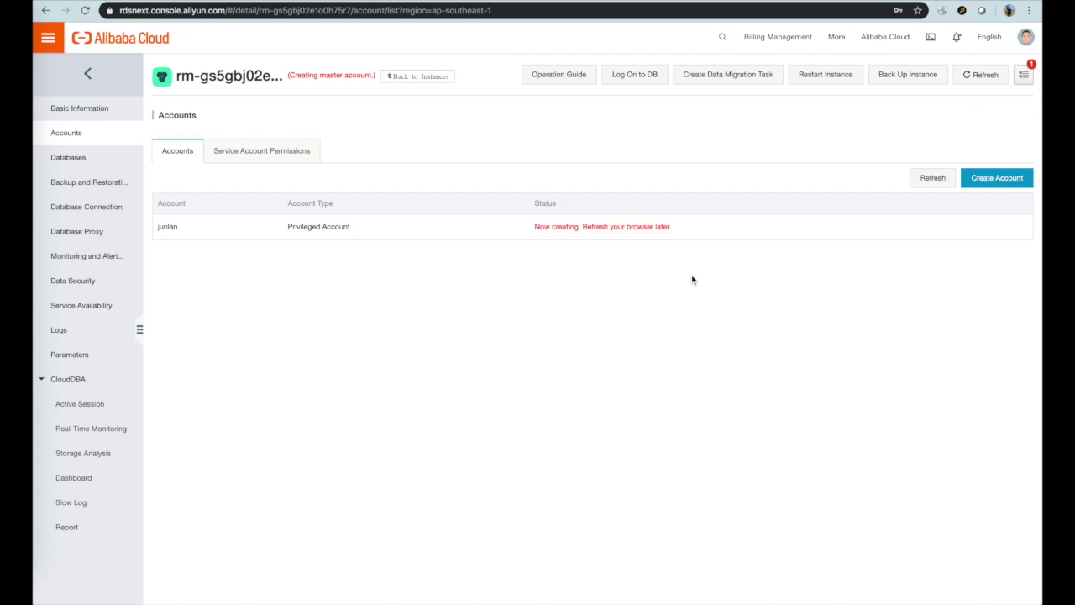
- Refresh the Accounts list until the Privileged Account reads Activated, then switch back to Terminal
click(938, 179)
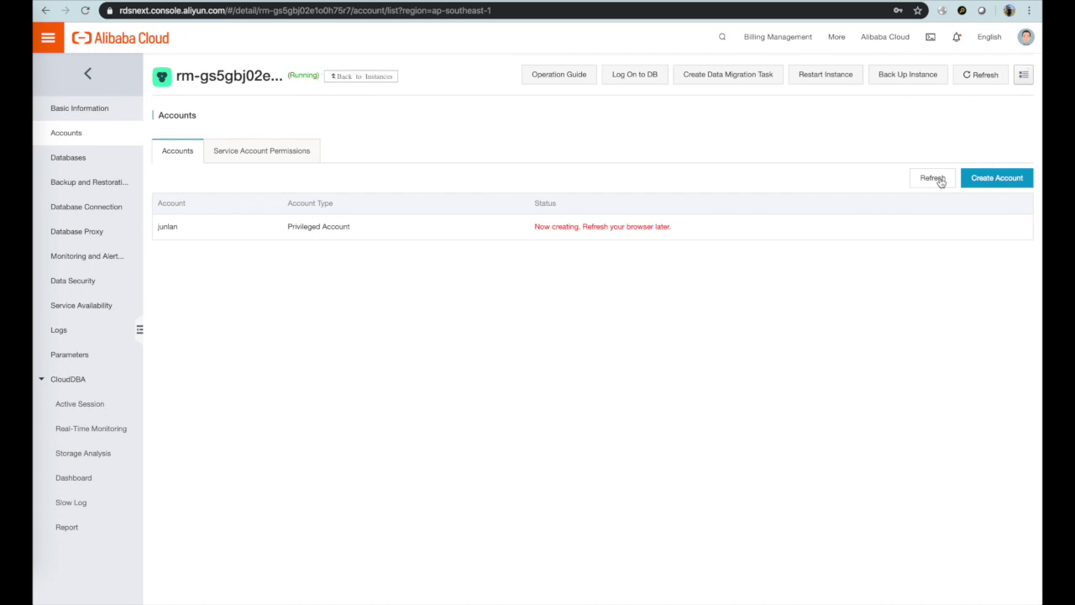
click(941, 181)
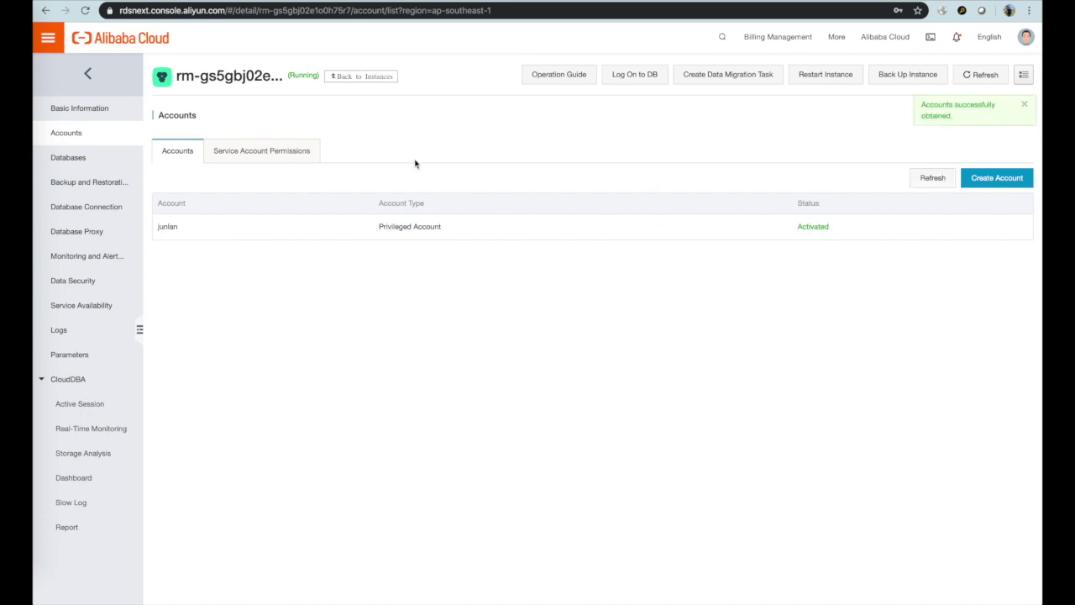
click(238, 154)
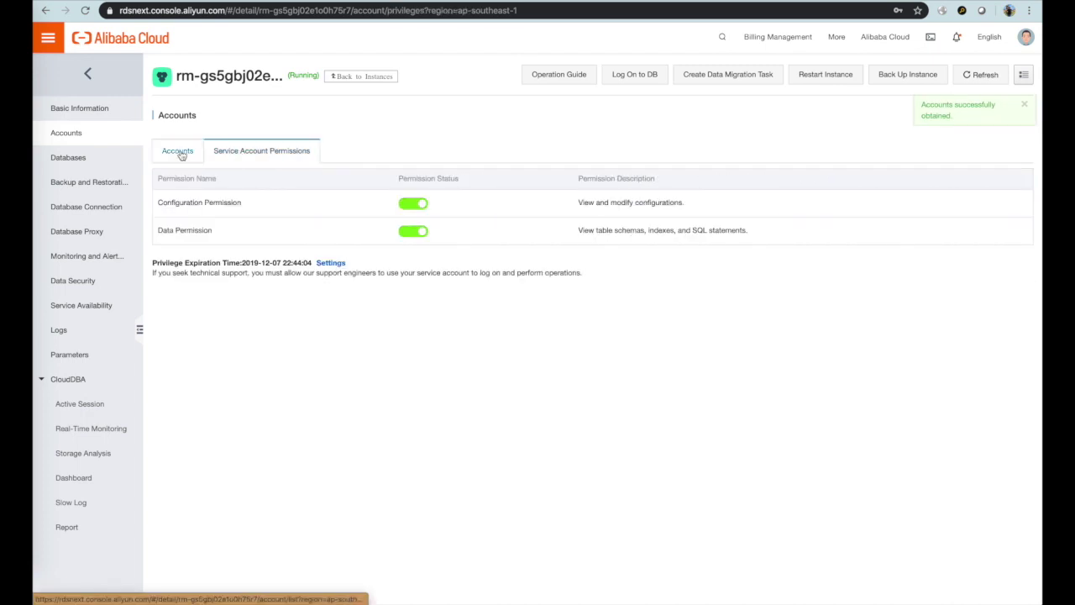
click(177, 151)
key(super+Tab)
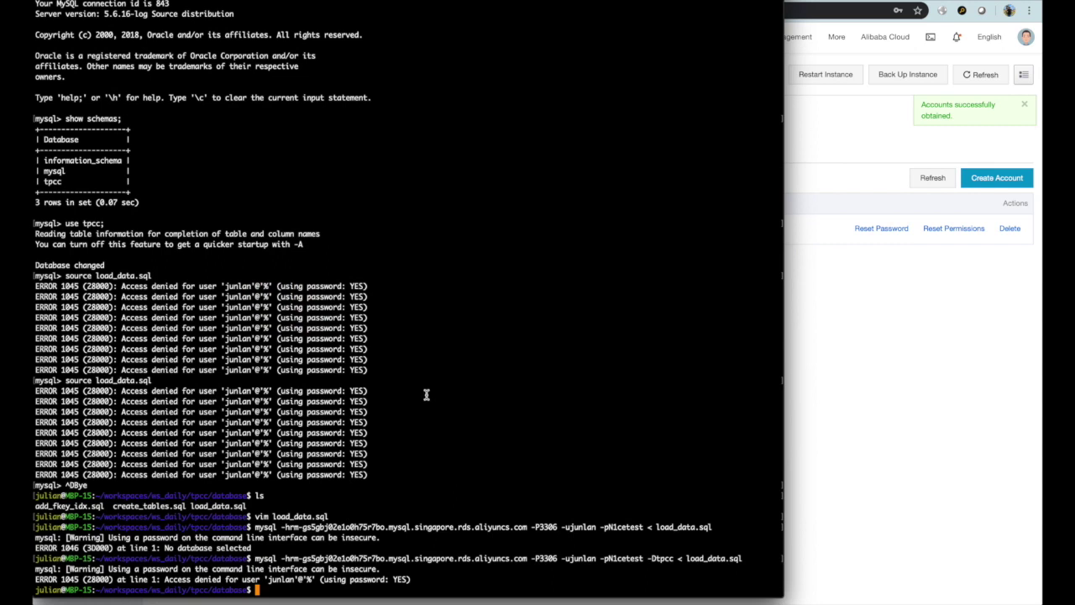
- Reconnect to RDS with the new account, switch to tpcc, and rerun load_data.sql
key(Up)
key(Up)
key(ctrl+u)
text(ls)
key(ctrl+u)
text(mysql -hrm-gs5gbj02e1o0h75r7bo.mysql.singapore.rds.aliyuncs.com -P3306 -ujunlan -p)
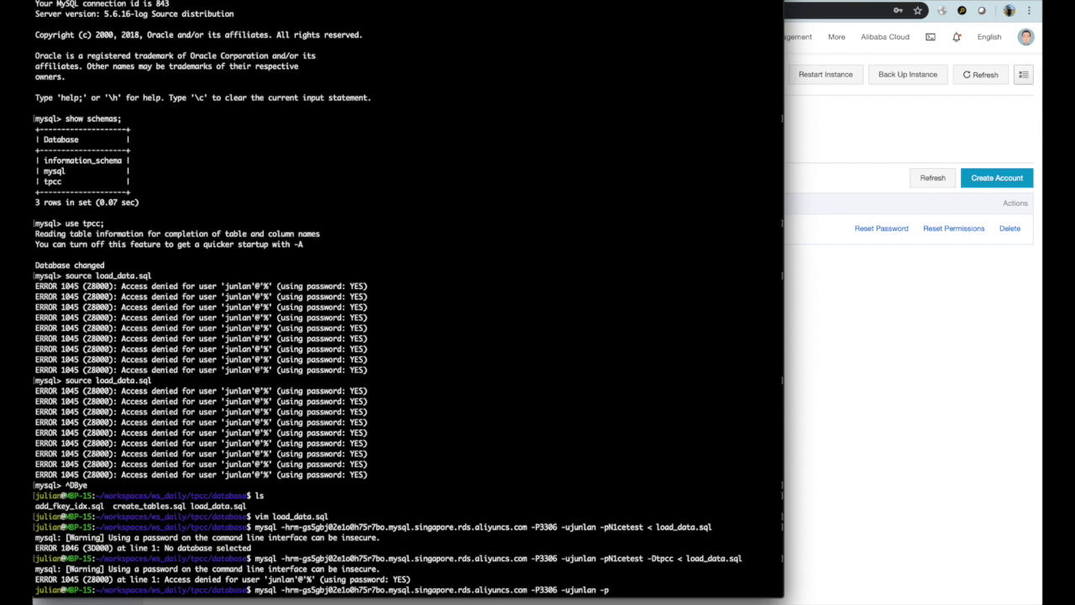
key(Return)
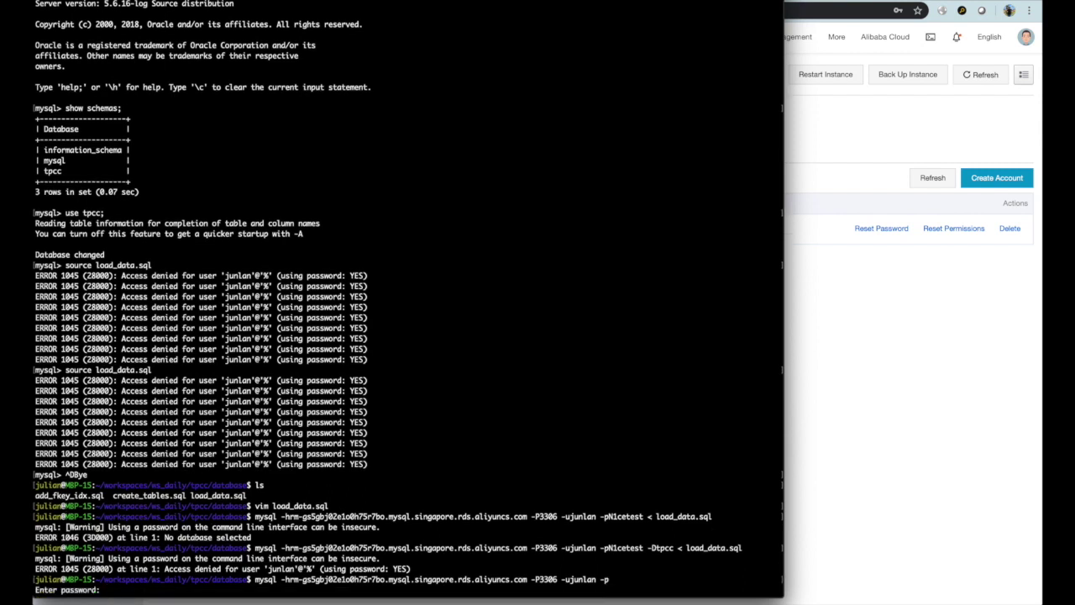
key(Return)
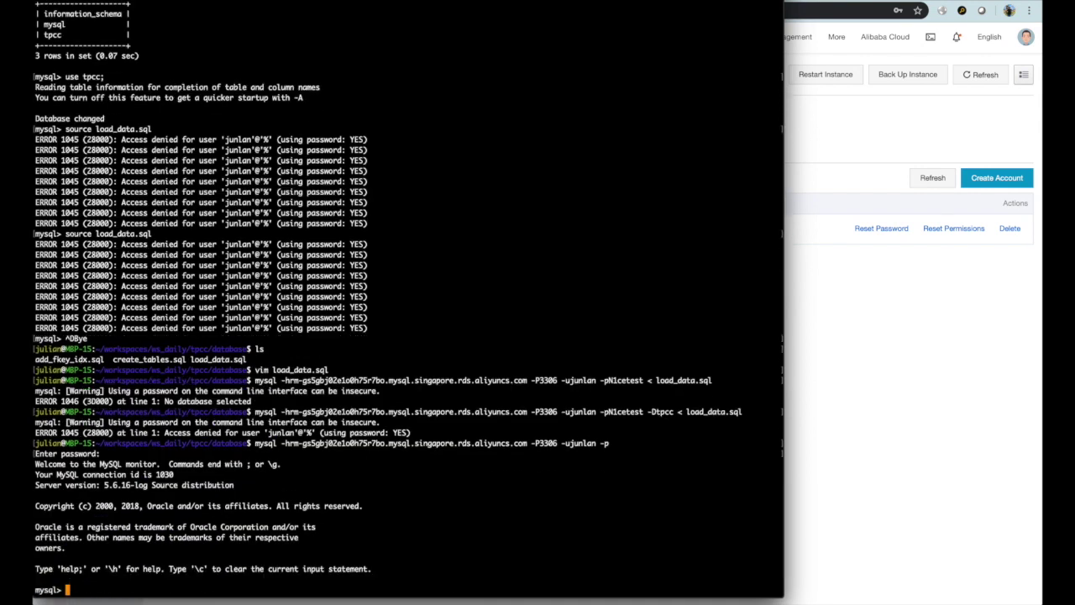
key(Up)
key(Up)
key(Return)
key(Up)
key(Up)
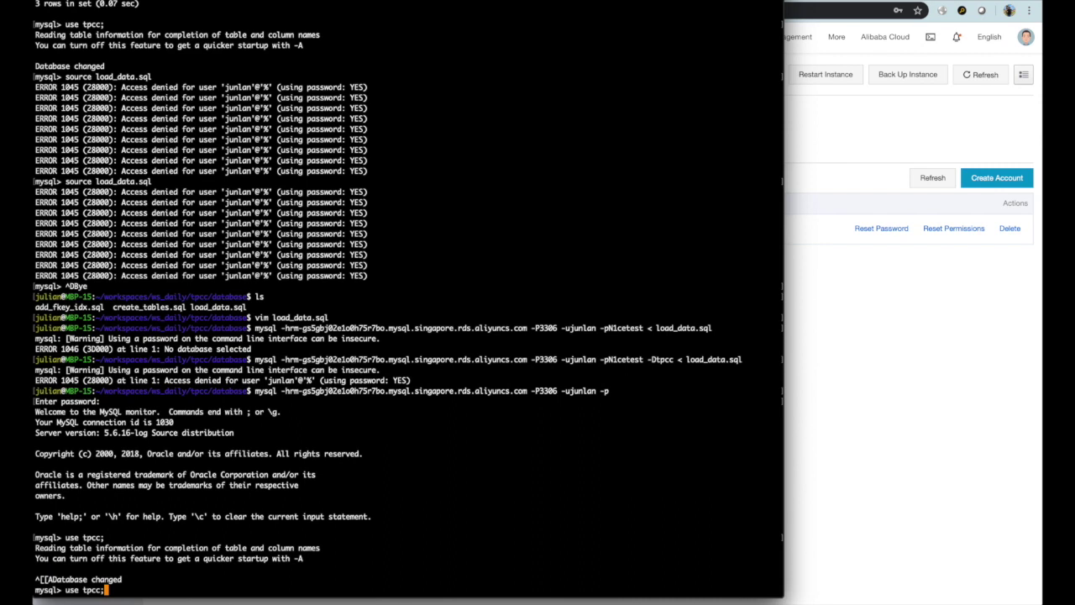
key(Return)
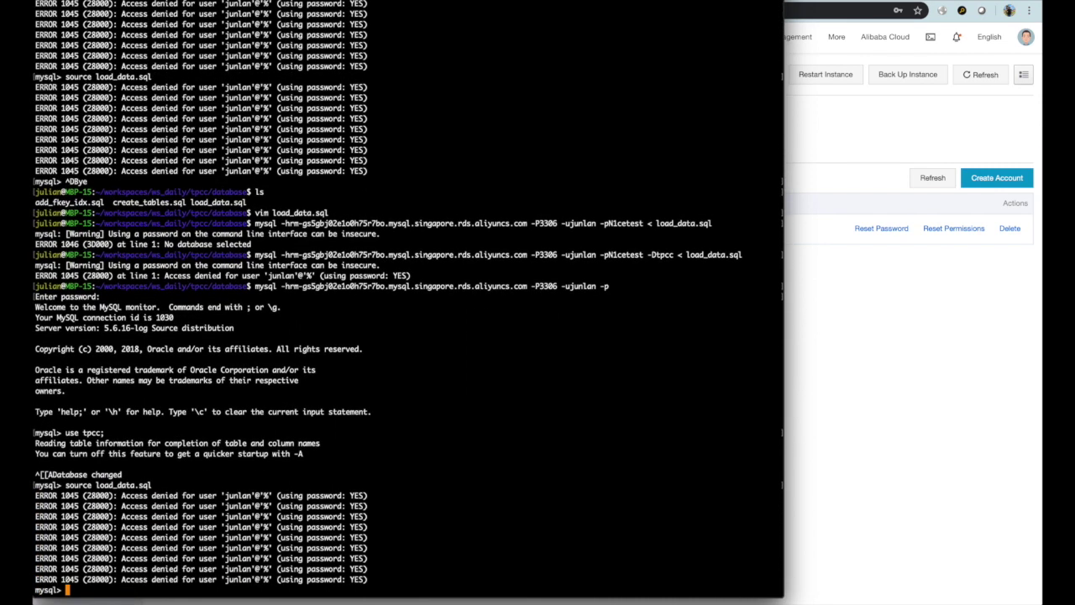
- List the nine tpcc tables, then refresh the RDS Accounts list and return to Terminal
text(ls)
key(Return)
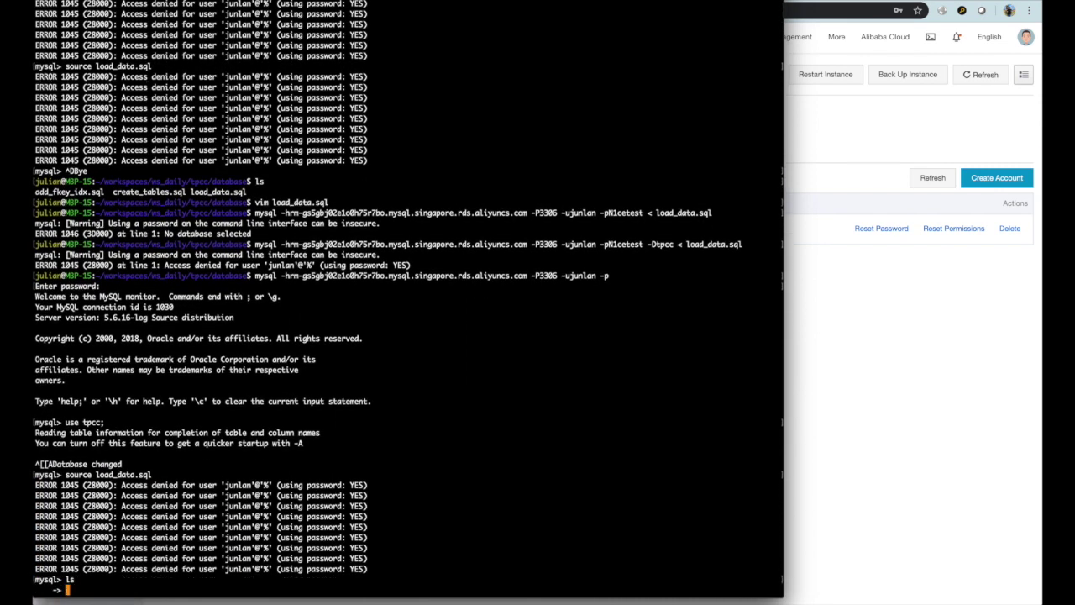
text(;)
key(Return)
text(show )
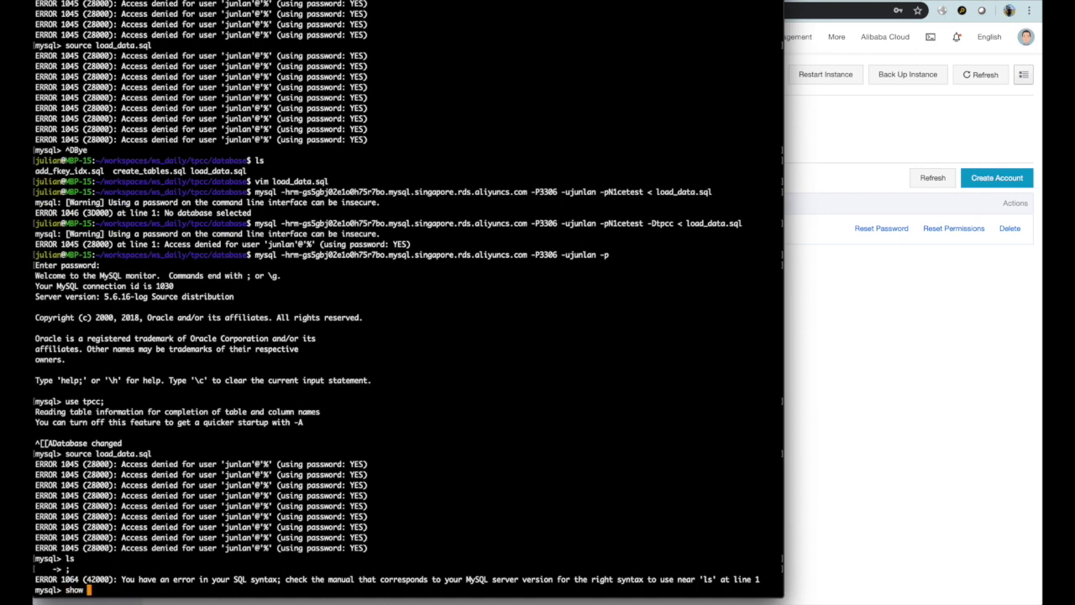
text(tables;)
key(Return)
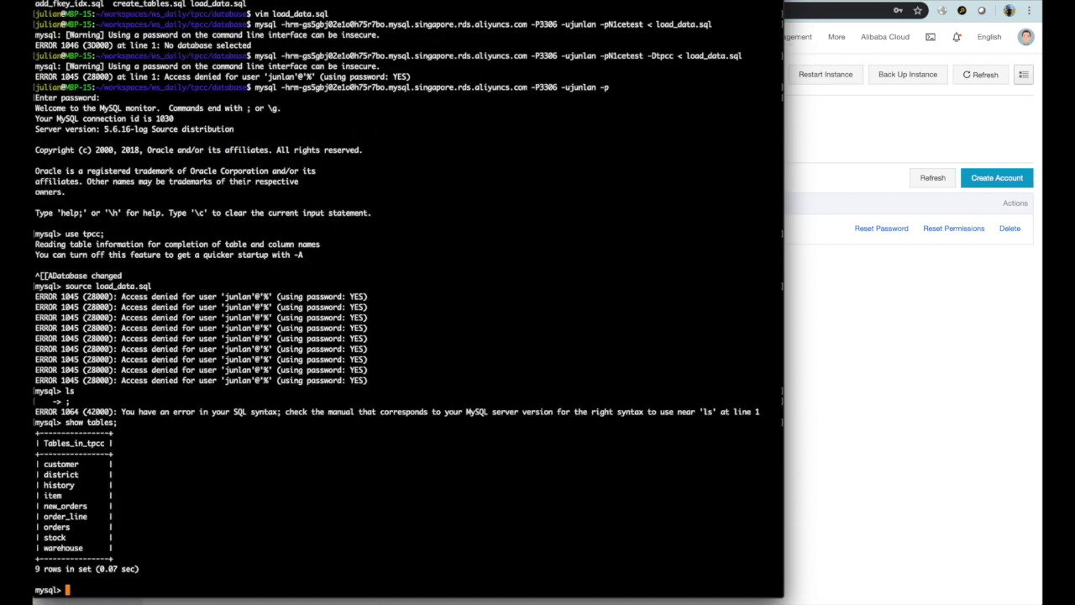
key(super+Tab)
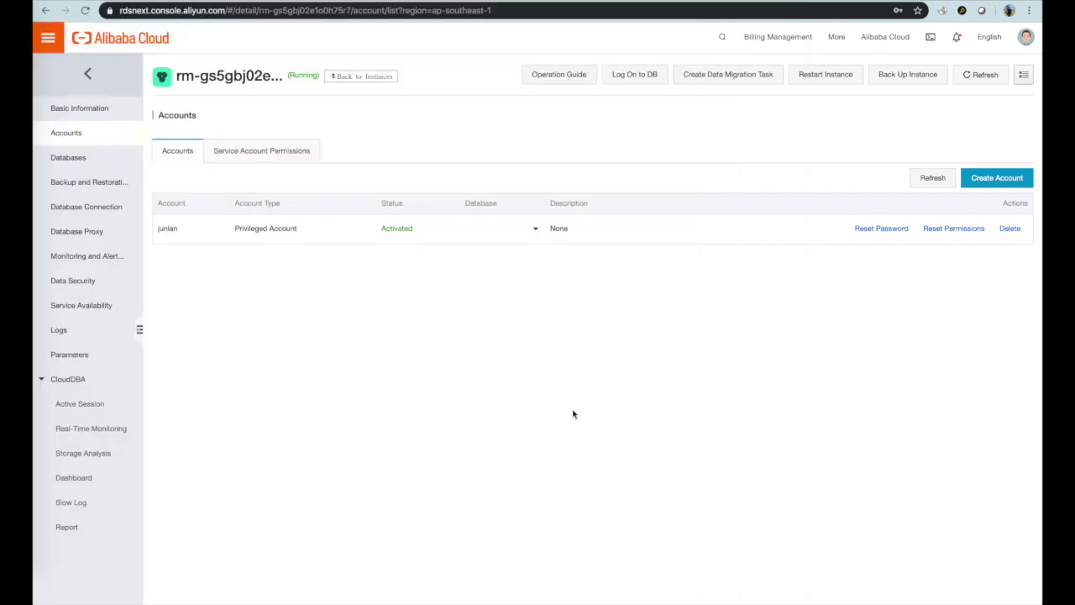
click(932, 177)
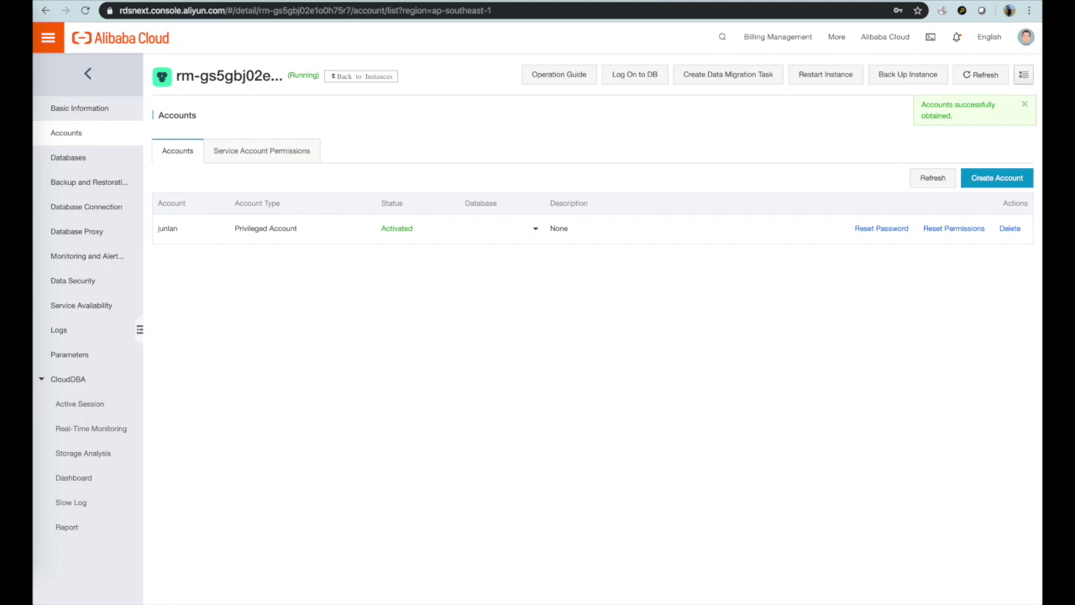
key(super+Tab)
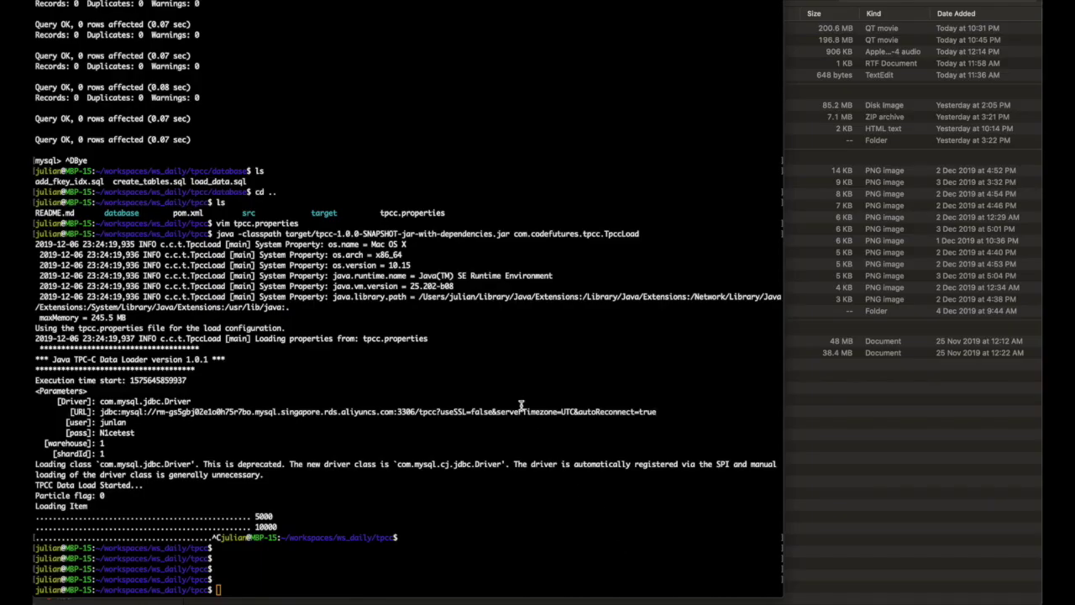
text(vim tpc)
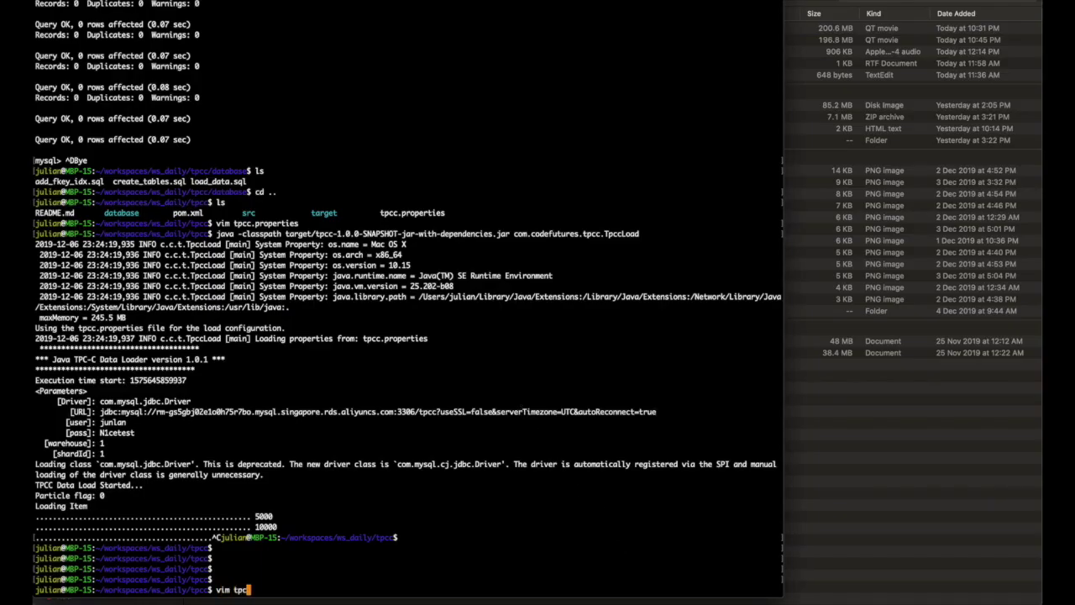
key(Tab)
key(Return)
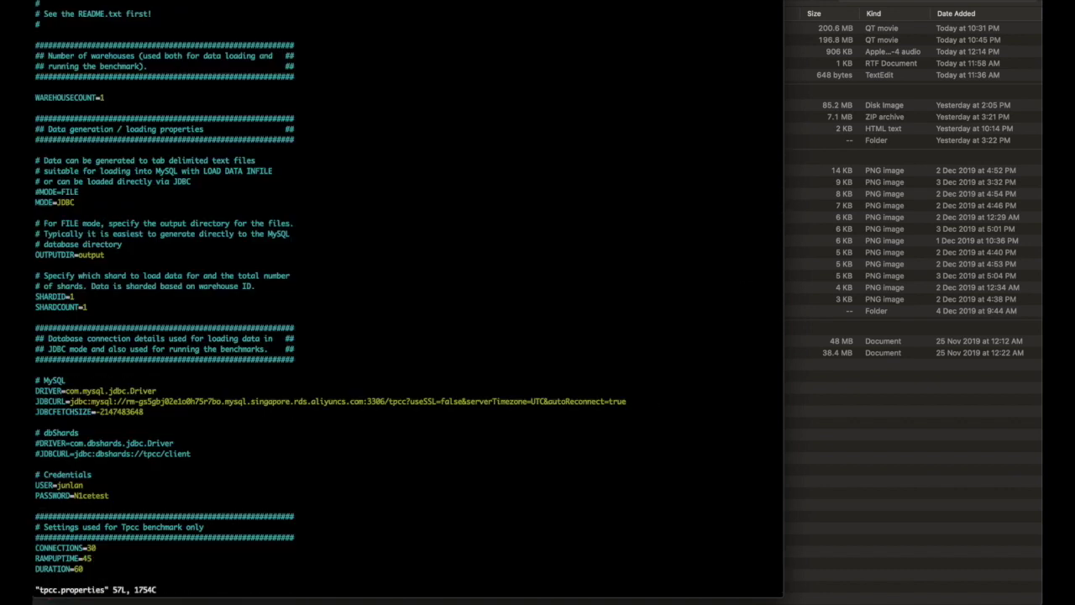
drag(350, 402, 125, 403)
click(235, 424)
text(:q)
key(Return)
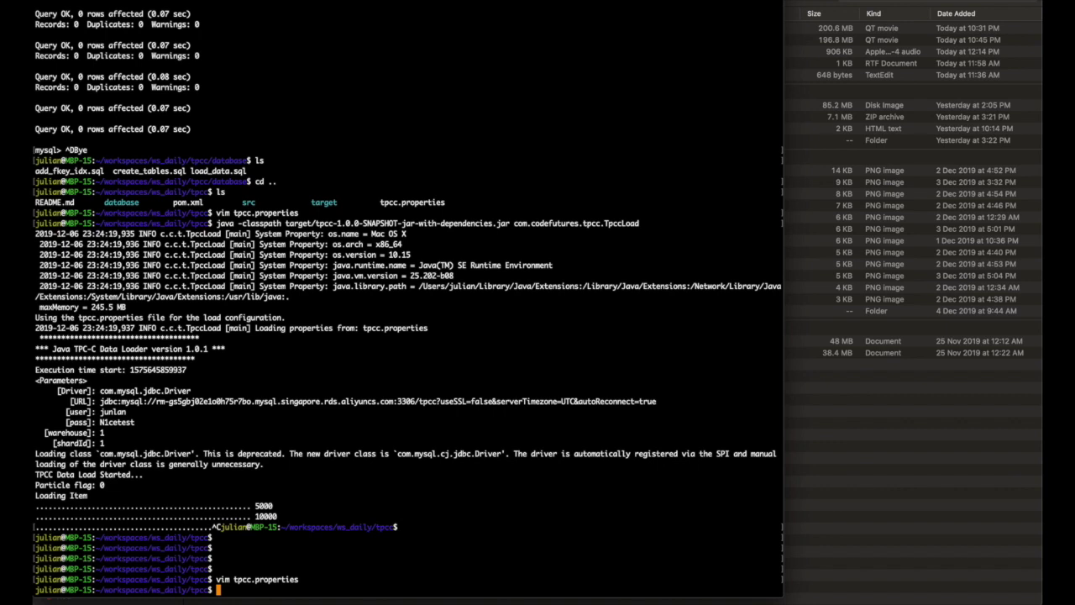
- Rerun the java TpccLoad command until DATA LOADING COMPLETED SUCCESSFULLY appears
key(Up)
key(Up)
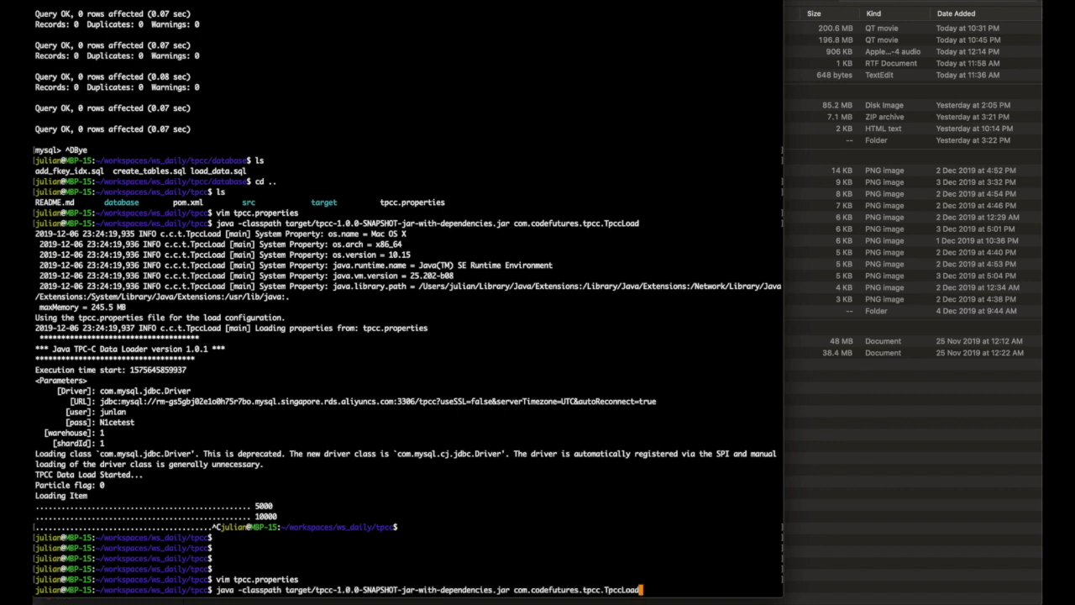
key(Return)
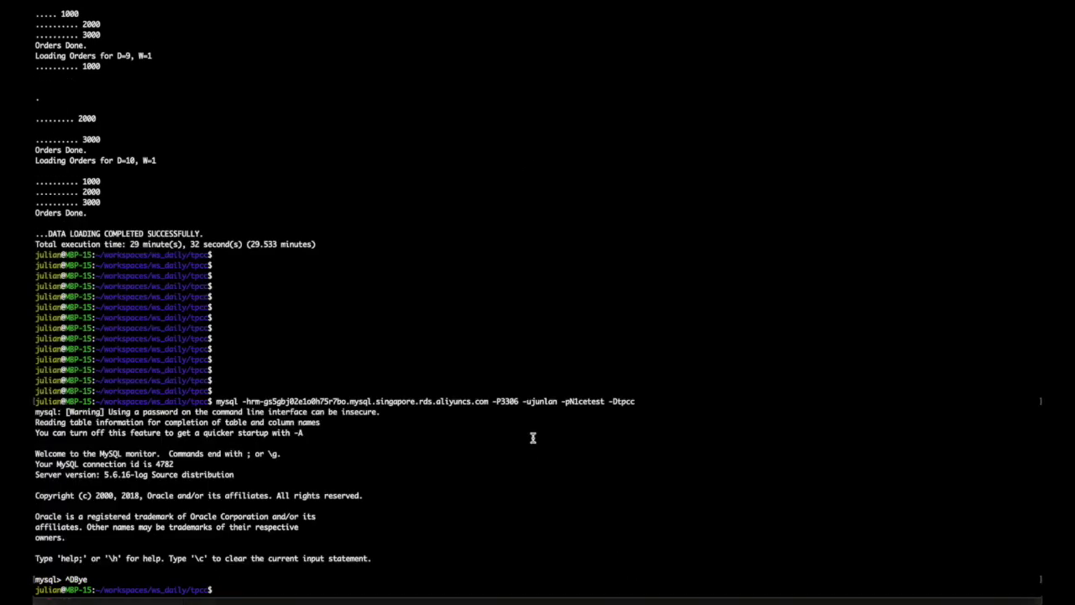
- Reconnect with mysql, list schemas, switch to tpcc, and show its tables
key(Up)
key(Return)
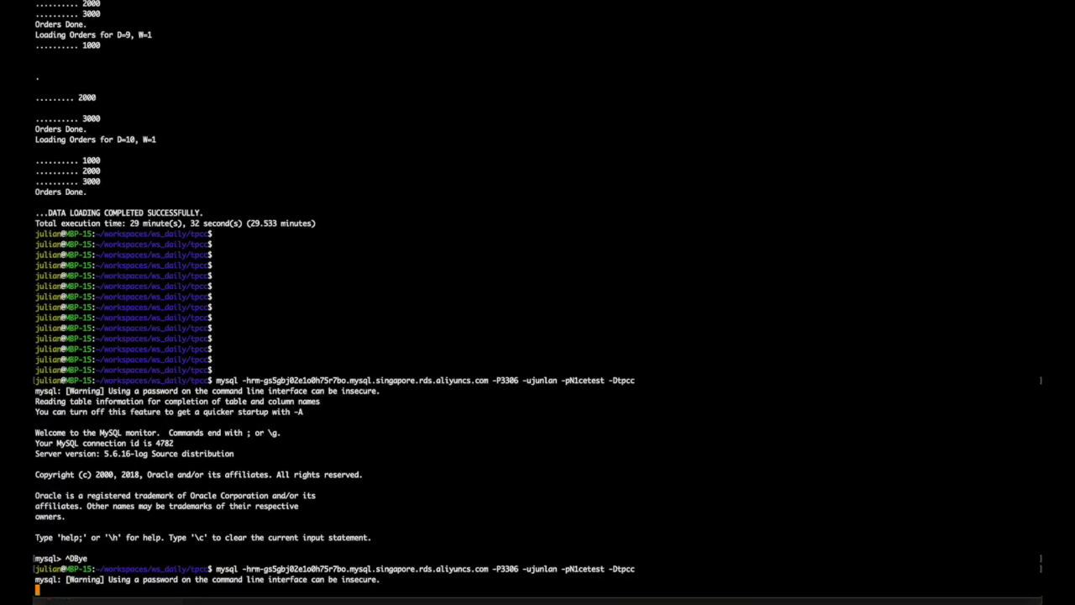
text(show schemas;)
key(Return)
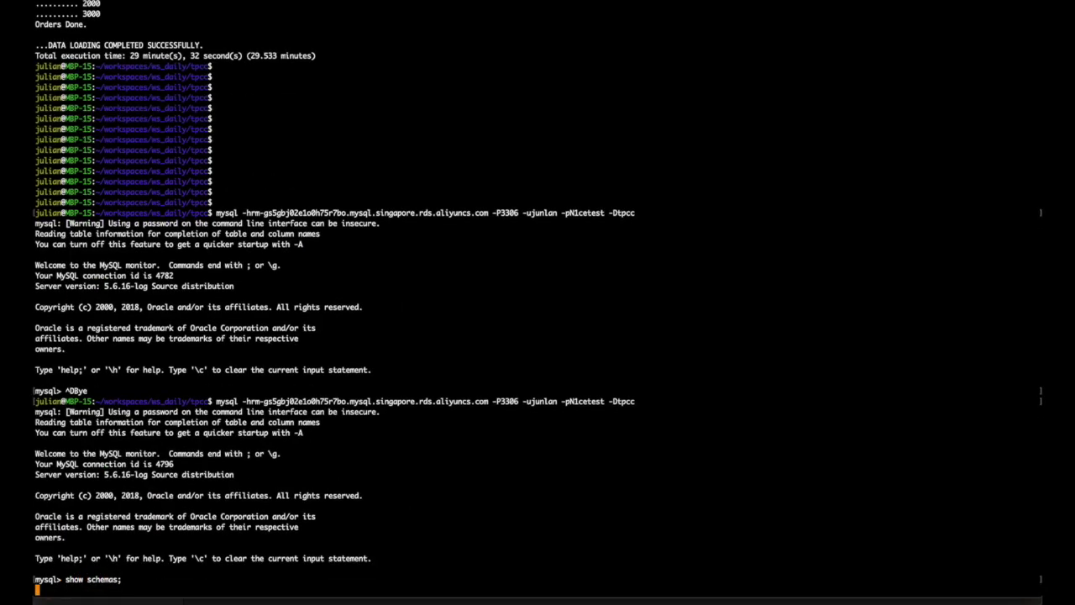
text(use tpcc)
key(Return)
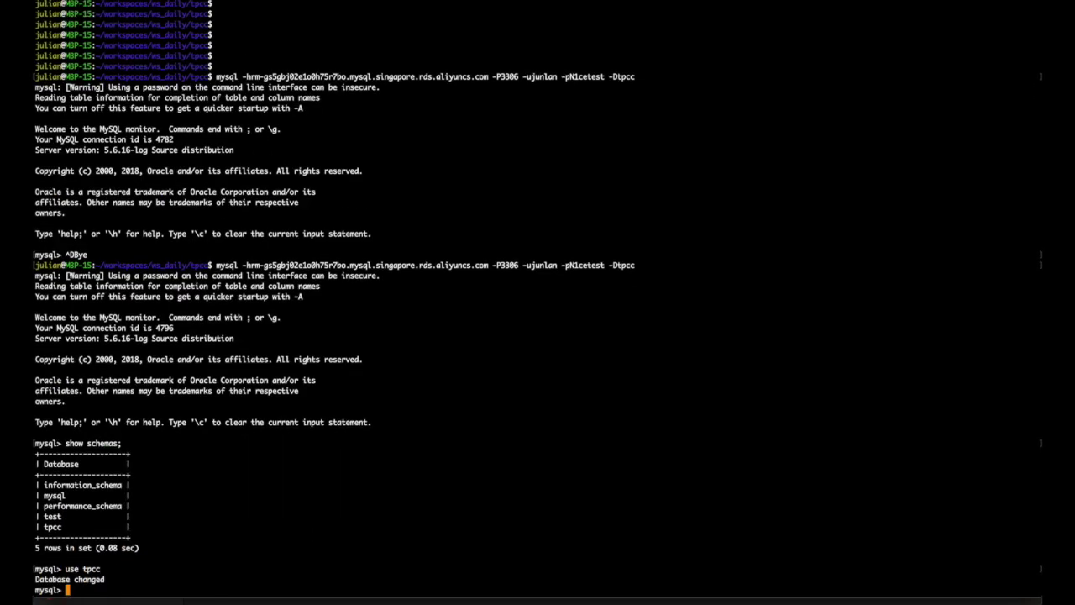
text(show tables;)
key(Return)
- Query the first 10 rows of the customer table
double_click(50, 463)
key(super+c)
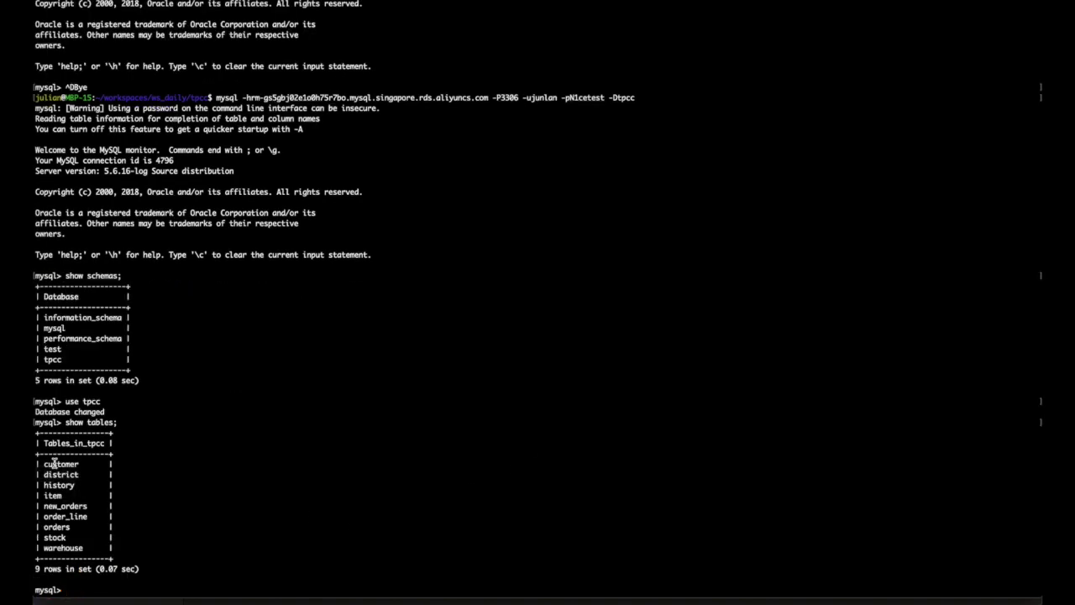
text(select * from)
key(super+v)
text(li)
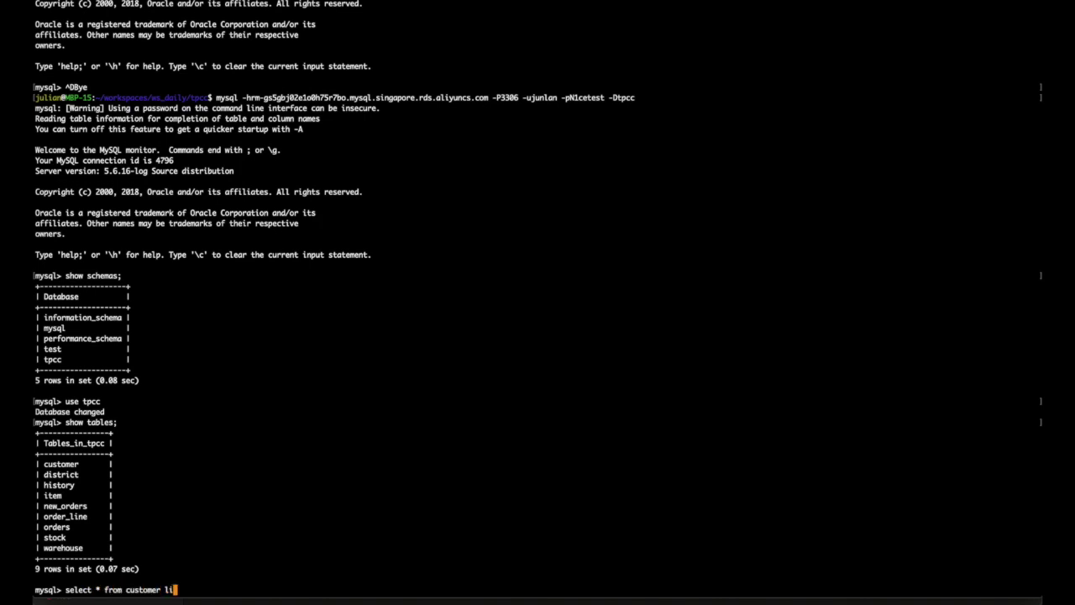
text(mit 10;)
key(Return)
- Count rows in orders (30000) and item (100000)
text(show tablke)
key(BackSpace)
key(BackSpace)
text(es;)
key(Return)
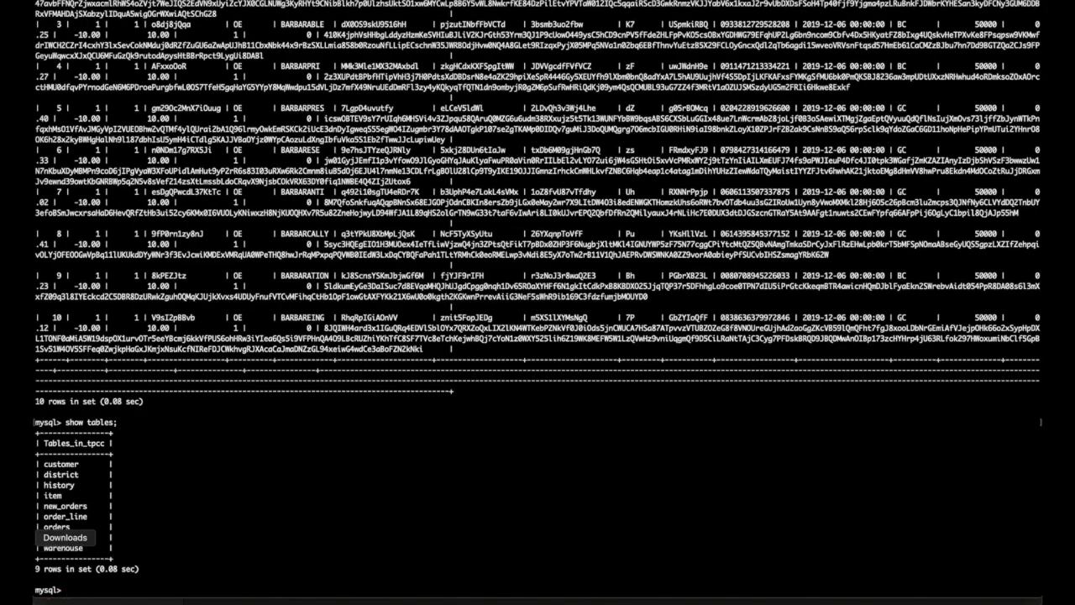
double_click(57, 527)
text(select count(*) from orders;)
key(Return)
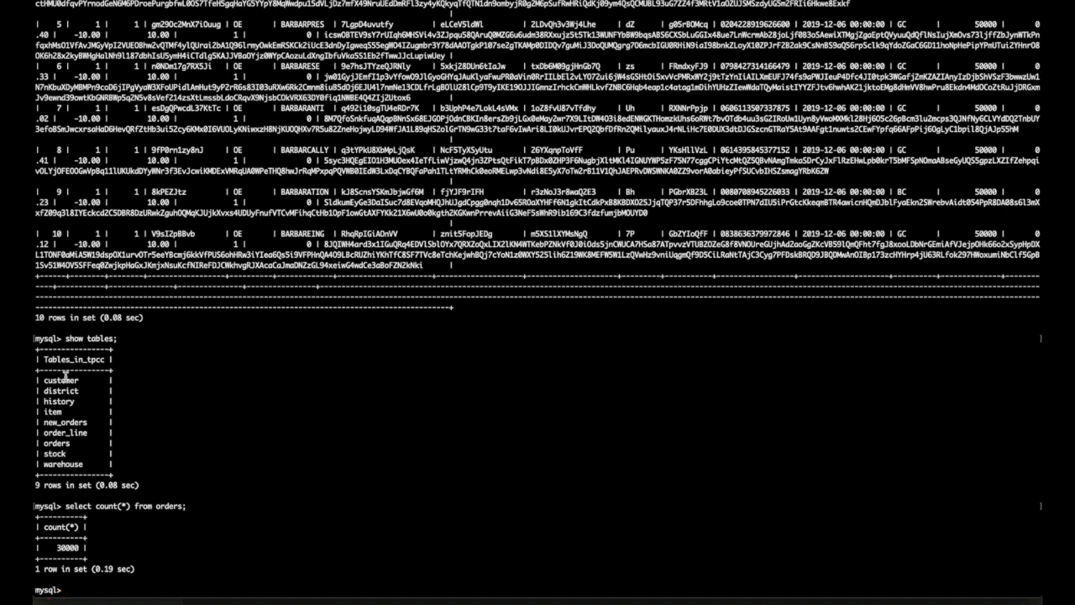
double_click(53, 411)
key(Up)
key(BackSpace)
key(BackSpace)
key(BackSpace)
key(BackSpace)
key(BackSpace)
key(BackSpace)
key(BackSpace)
text(item;)
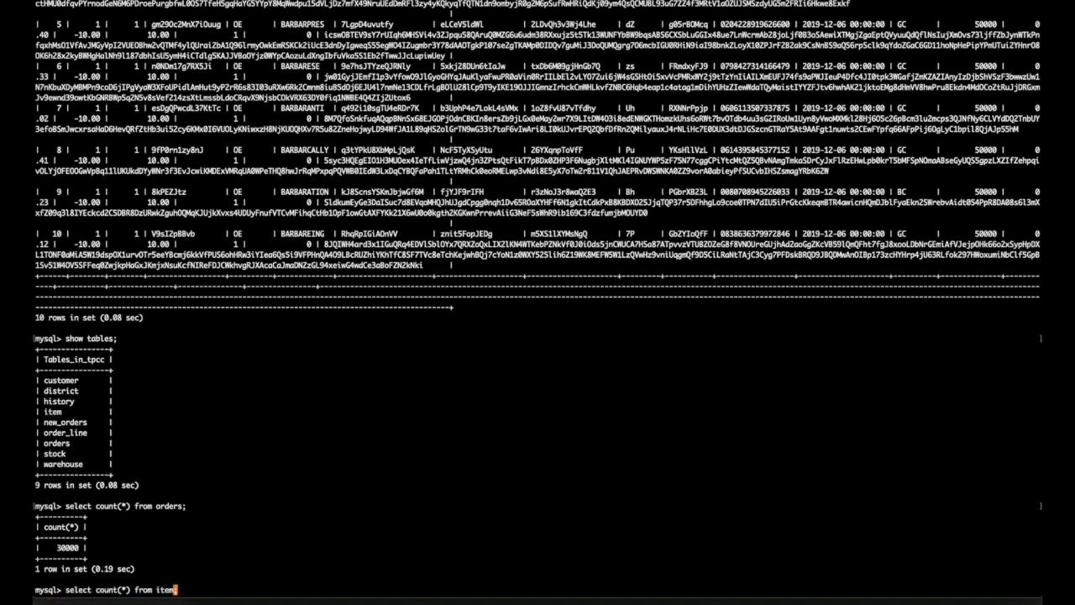
key(Return)
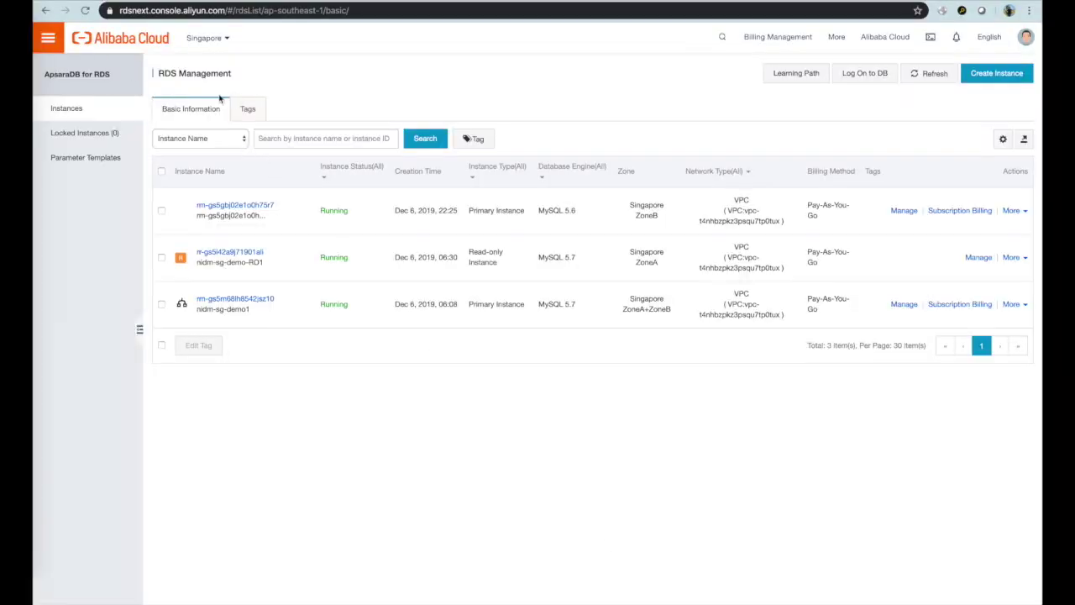
- Go from the Products menu to ApsaraDB for POLARDB and choose Create Cluster
click(48, 38)
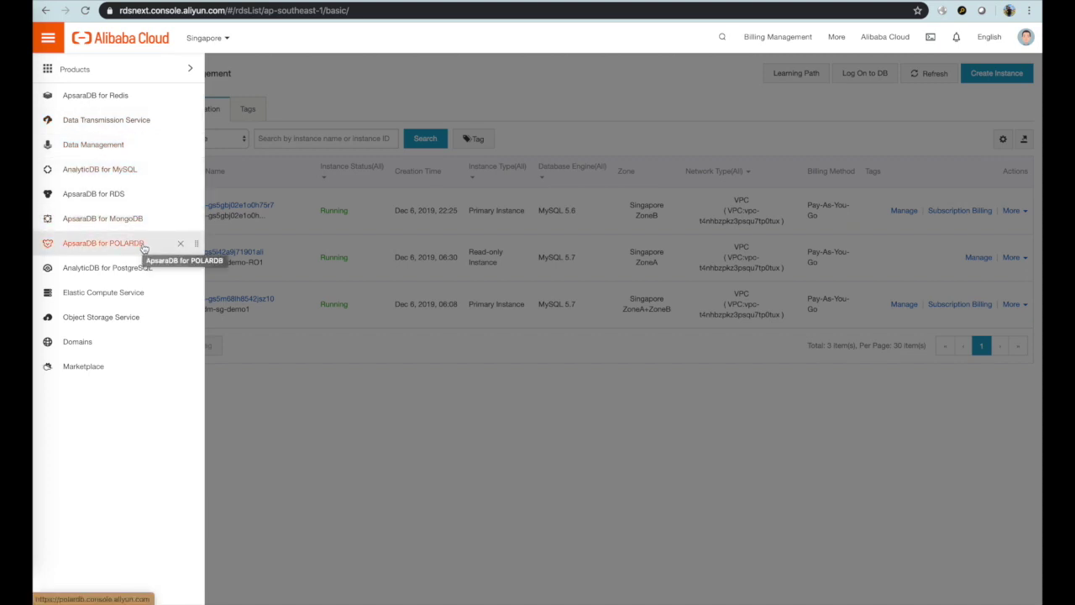
click(143, 245)
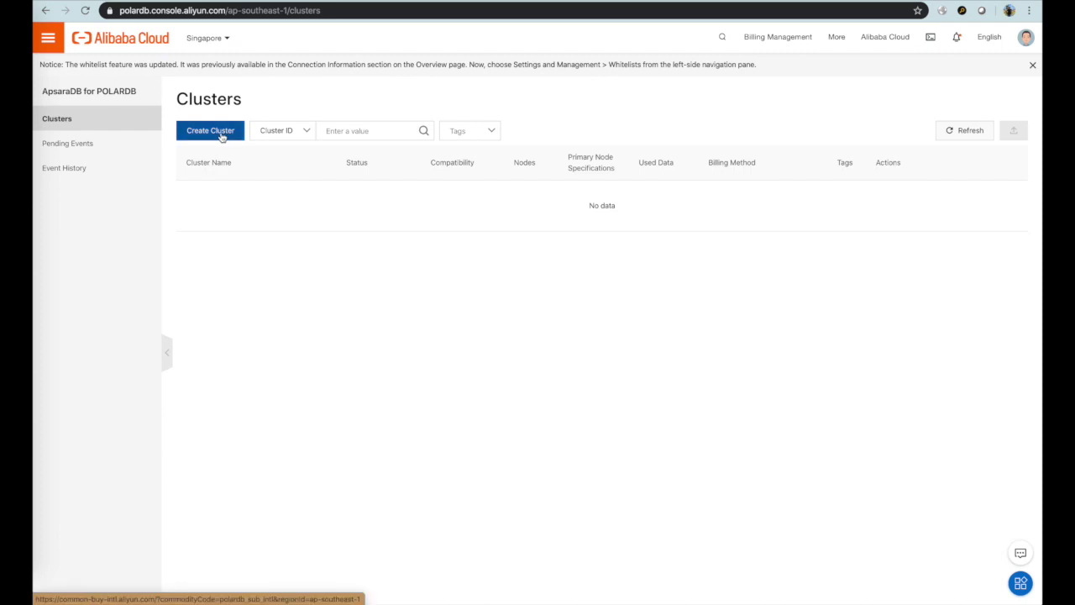
click(212, 132)
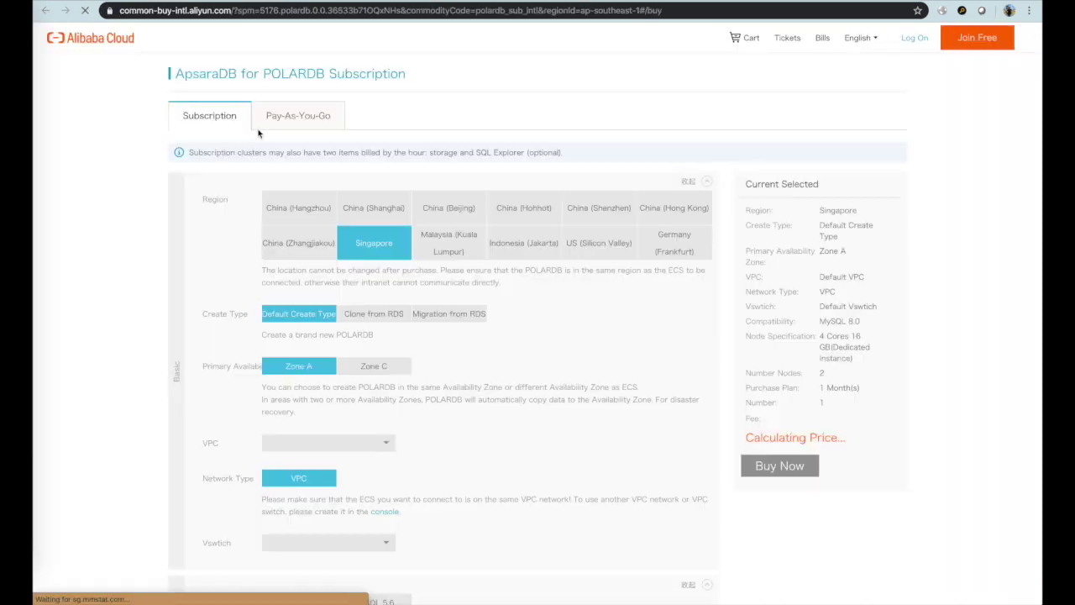
- Choose pay-as-you-go, Singapore, migration from the only RDS instance, and primary Zone A
click(308, 119)
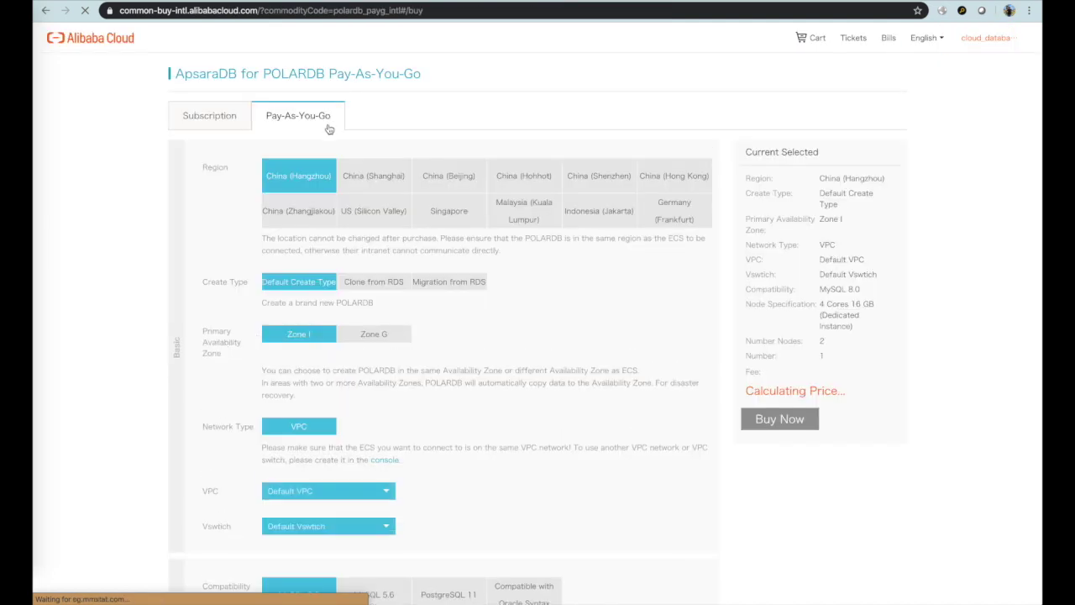
click(453, 213)
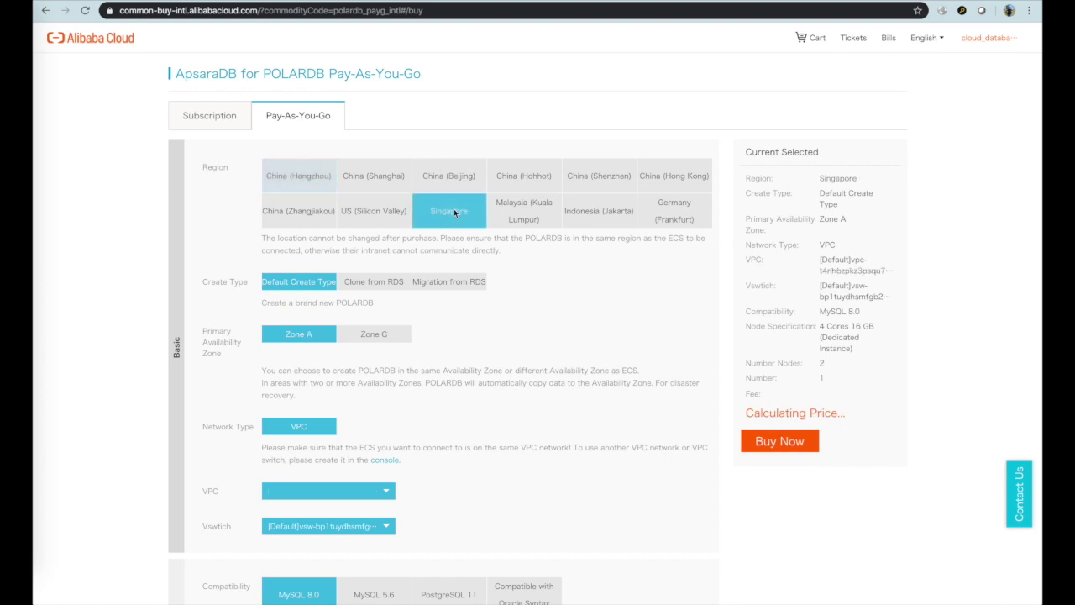
click(443, 284)
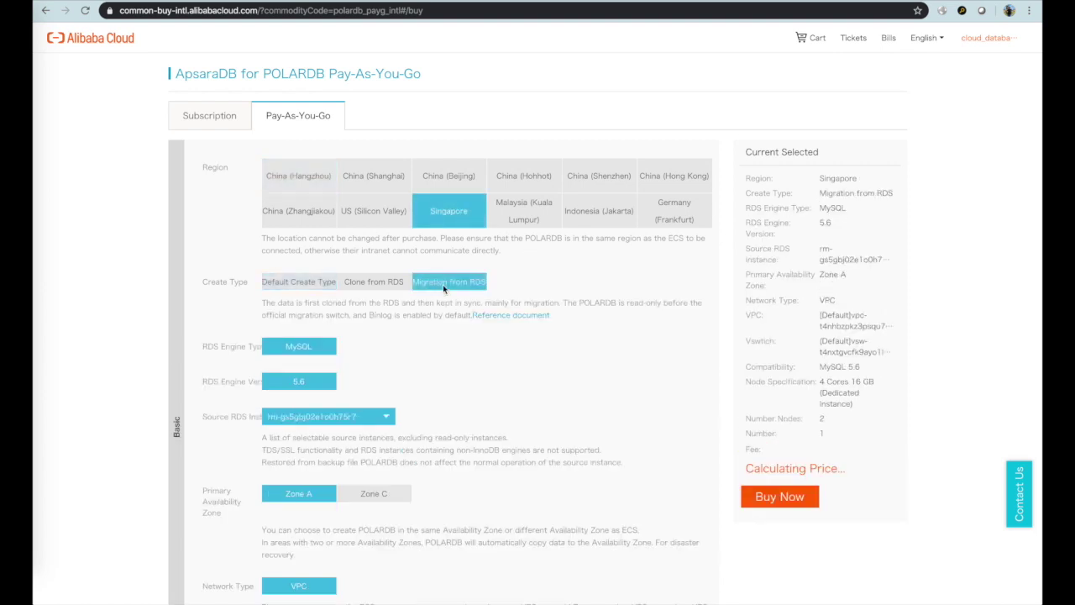
scroll(384, 347, down, 2)
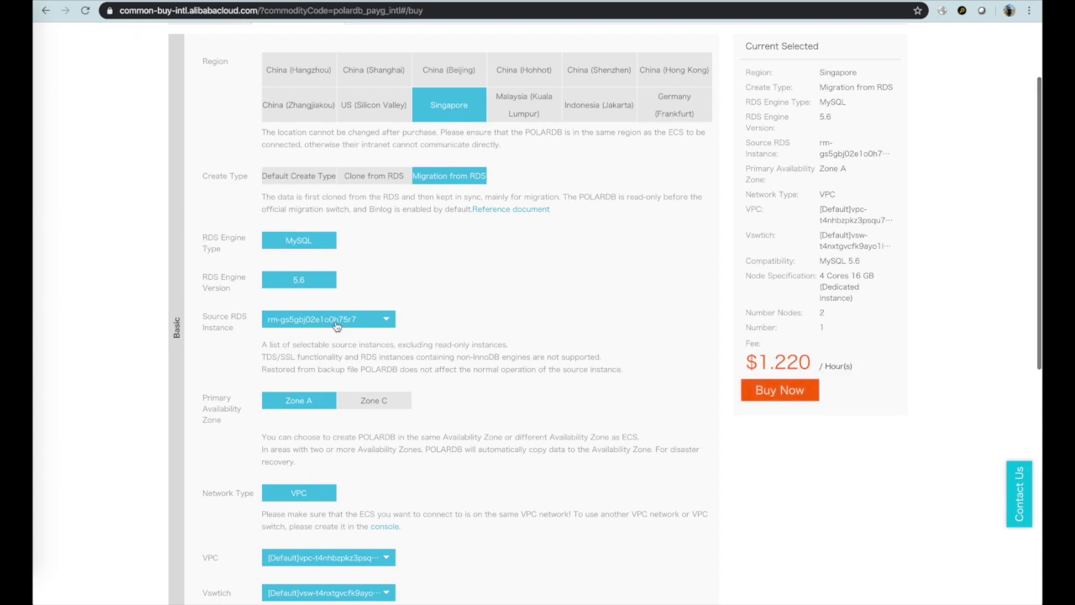
click(337, 322)
click(352, 341)
scroll(414, 332, down, 3)
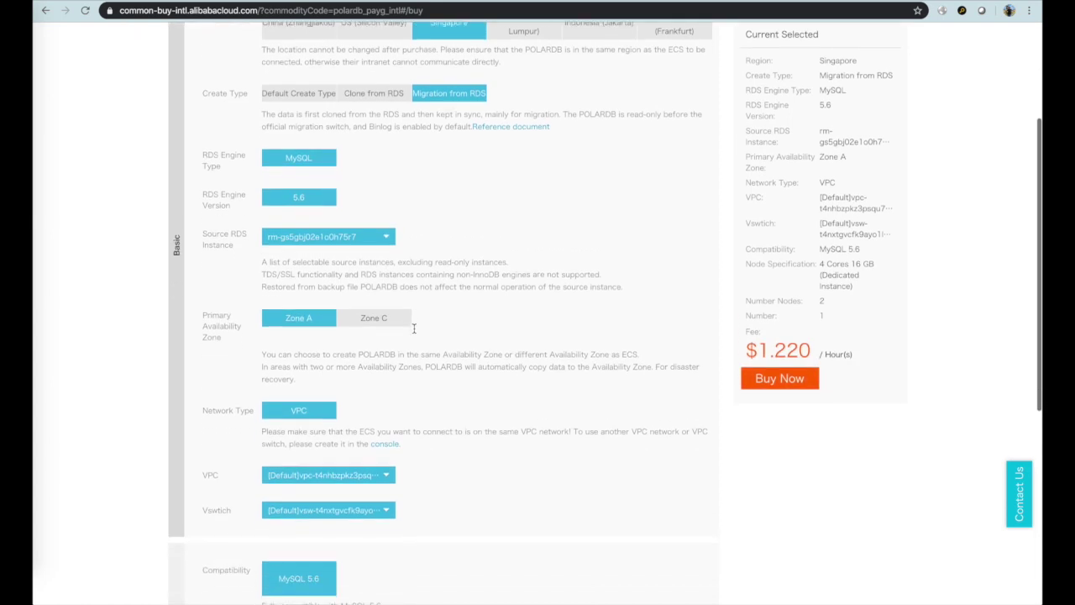
click(378, 278)
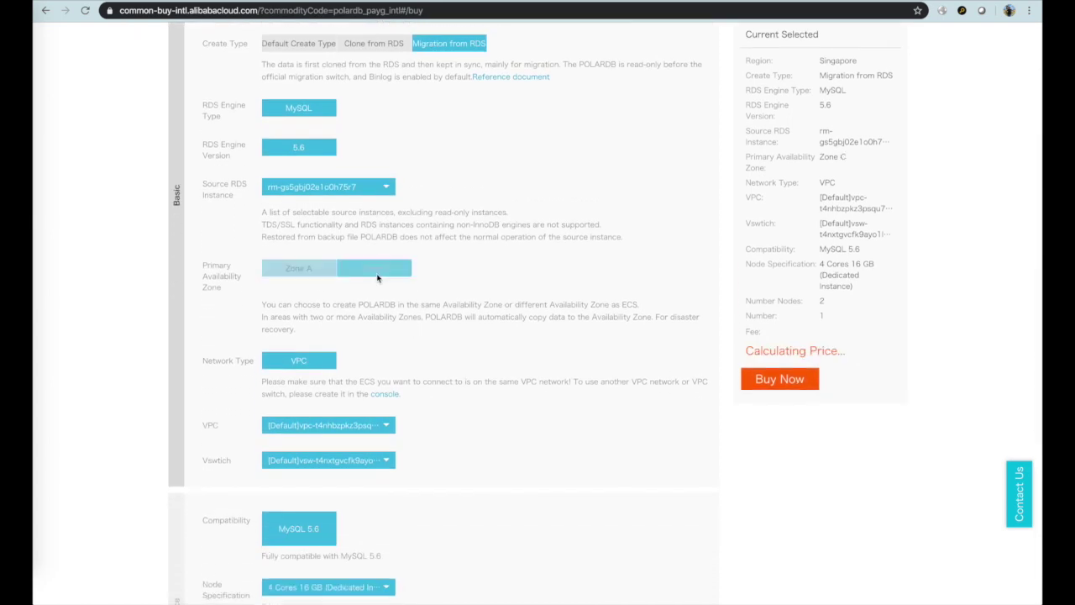
click(316, 272)
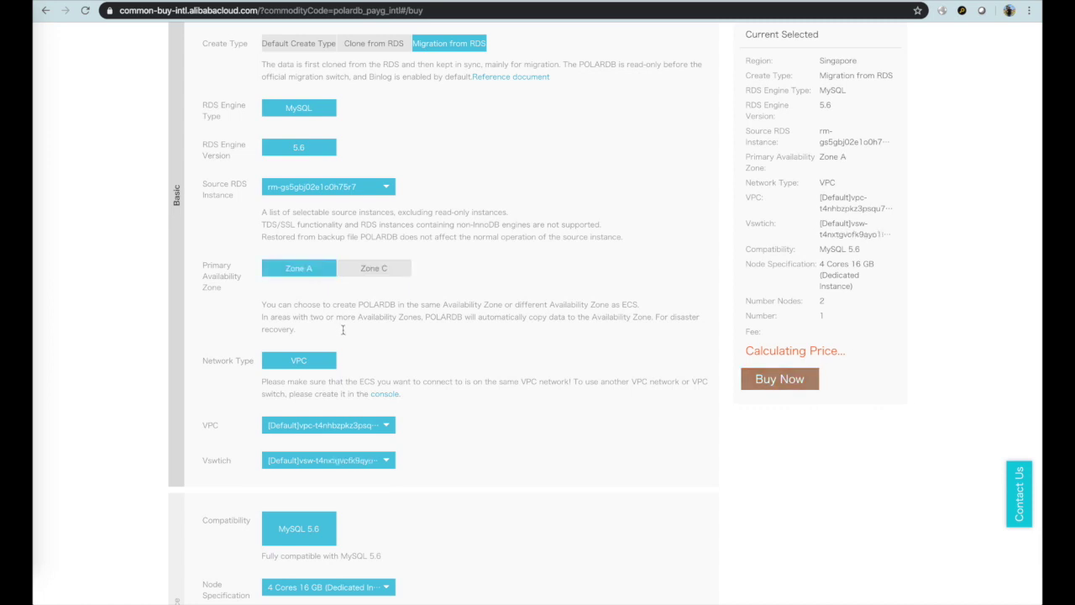
scroll(340, 320, down, 3)
scroll(335, 332, down, 1)
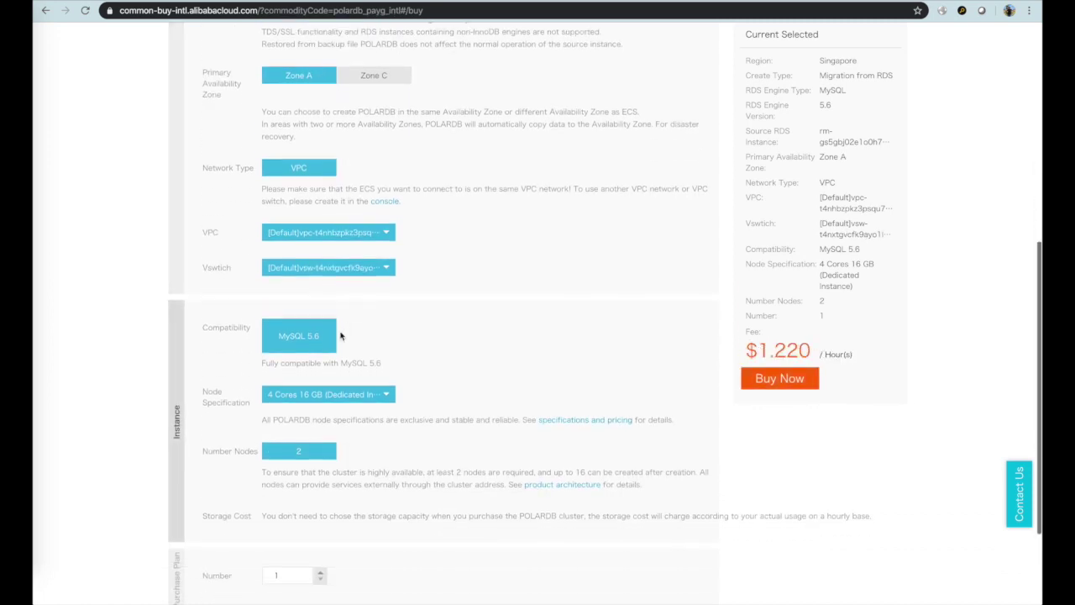
scroll(399, 326, down, 1)
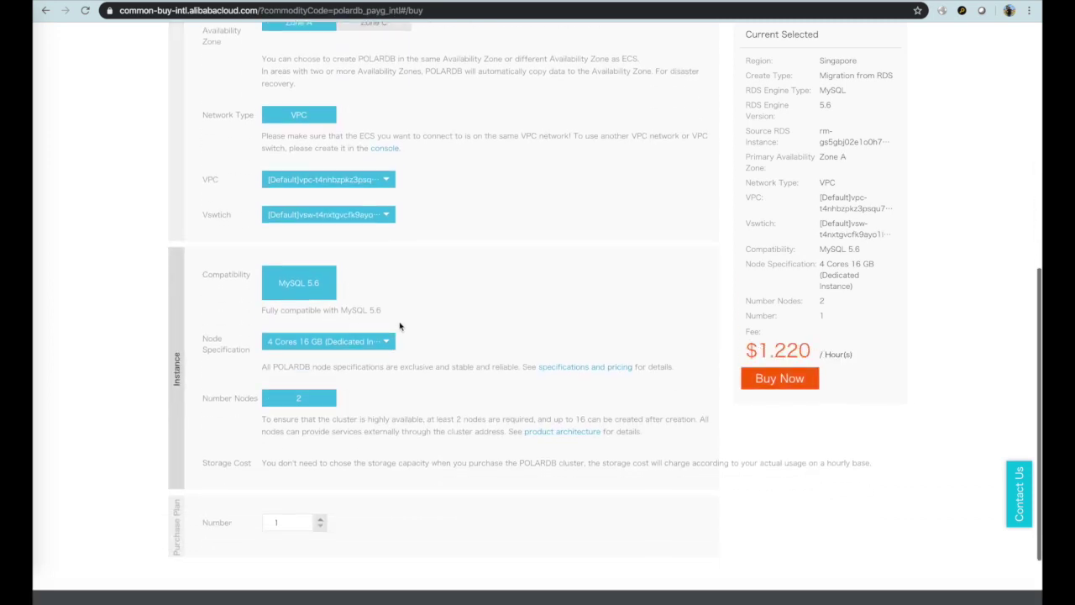
- Select the 2 Cores 4 GB Starter Edition node specification and click Buy Now
click(346, 341)
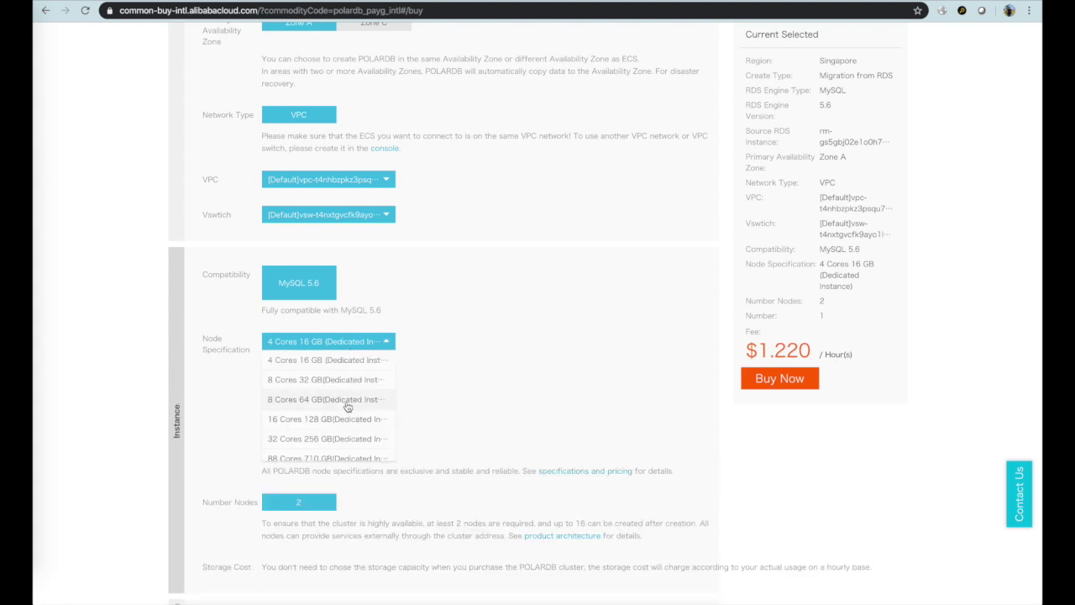
scroll(348, 403, up, 1)
scroll(348, 407, down, 2)
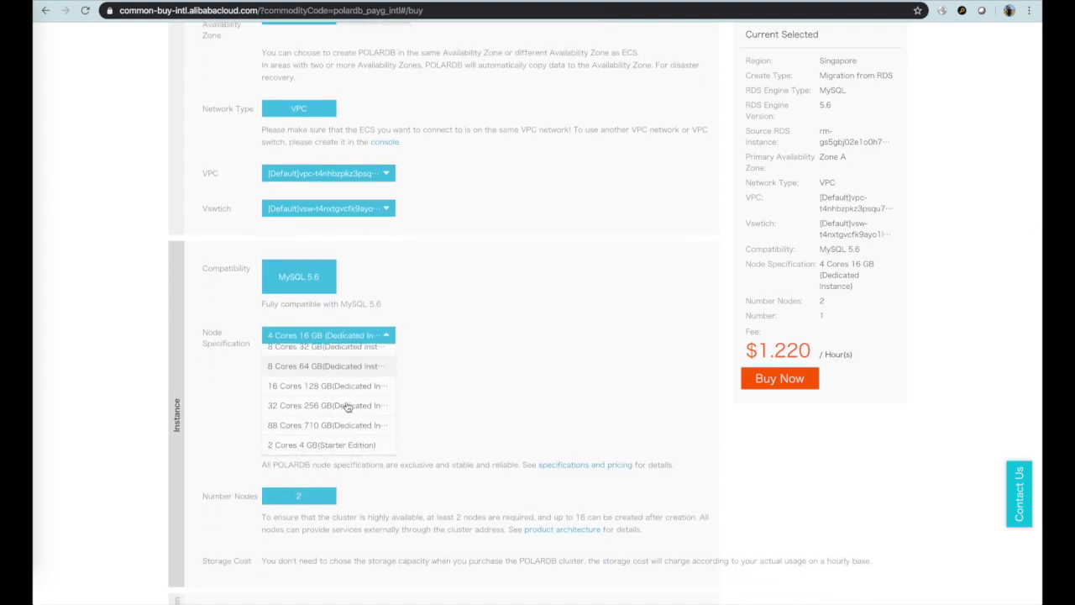
scroll(356, 418, up, 1)
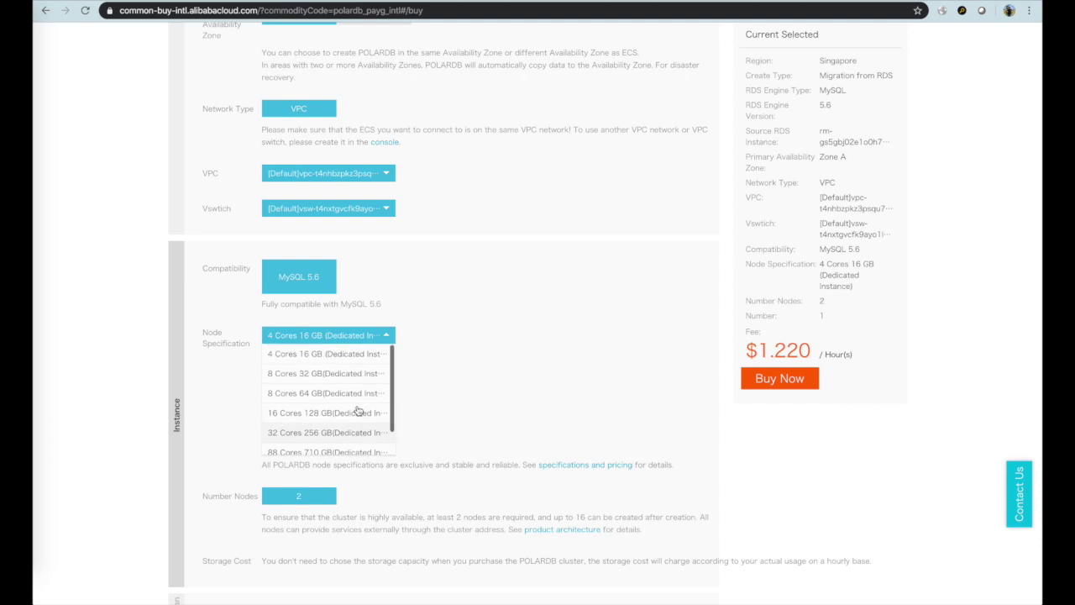
scroll(357, 412, down, 2)
click(348, 445)
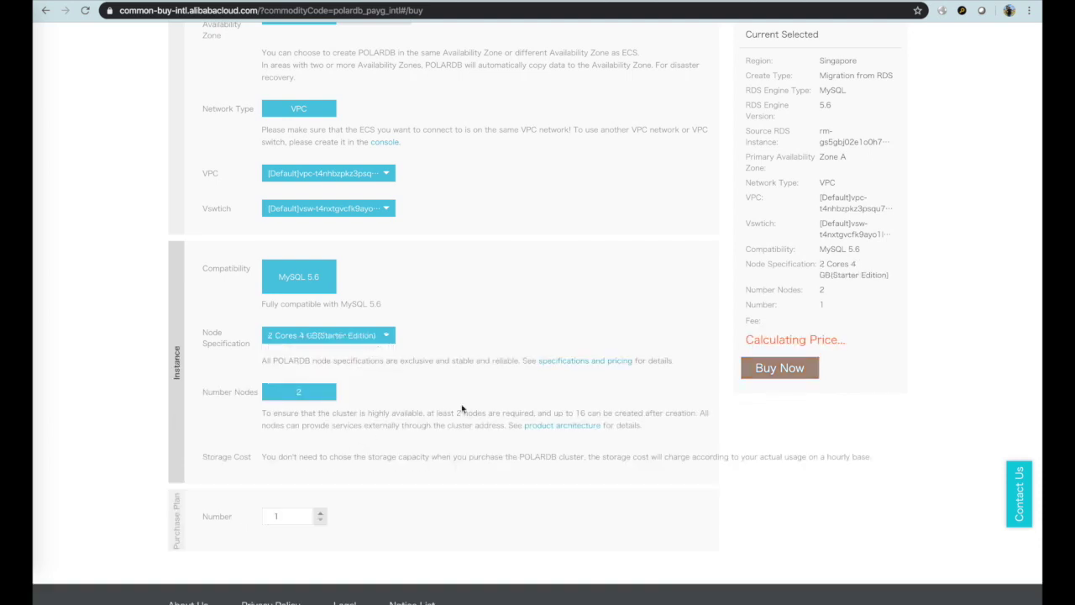
scroll(415, 410, down, 1)
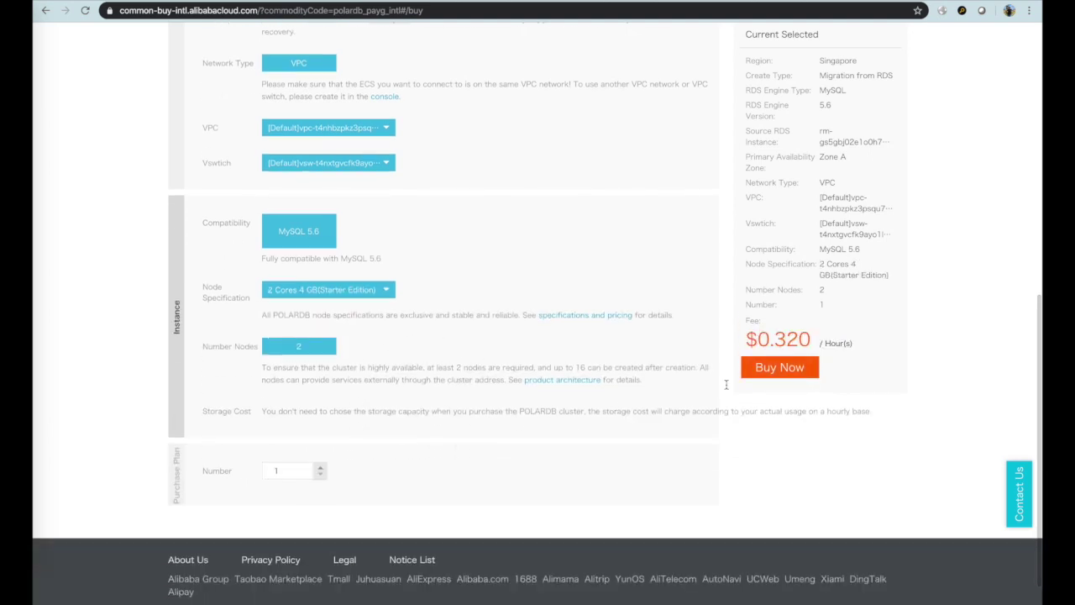
click(768, 370)
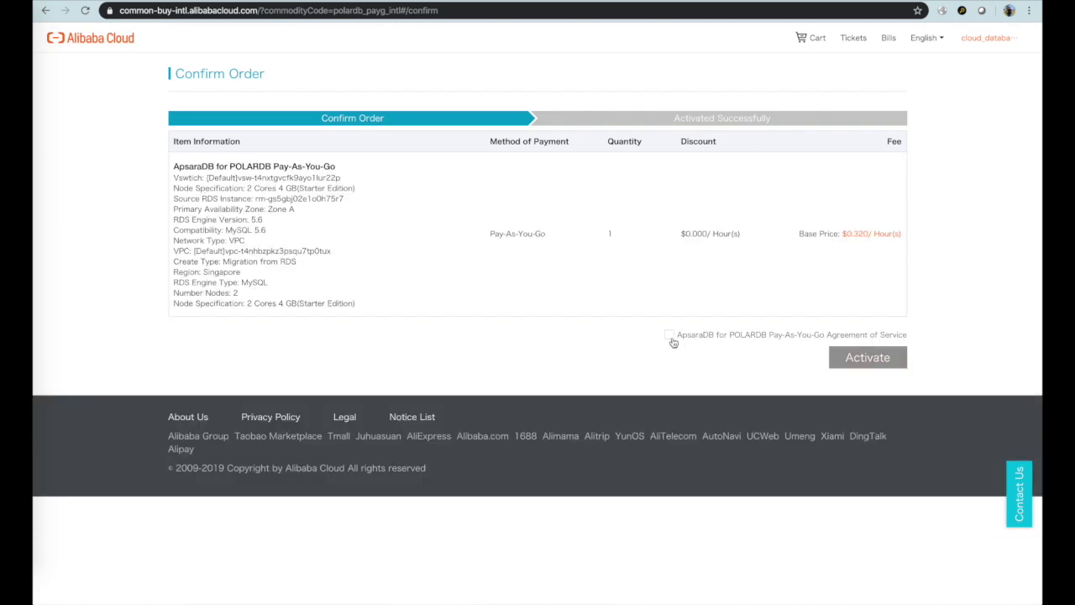
- Accept the agreement, activate the order, and refresh the Clusters list to see the new cluster Creating
click(669, 335)
click(872, 359)
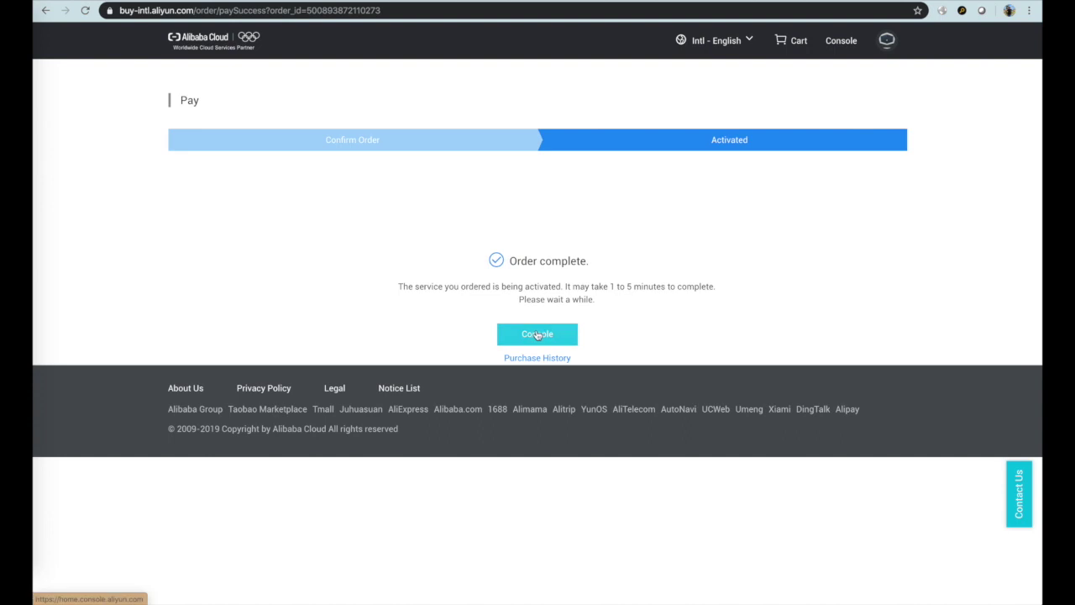
click(551, 328)
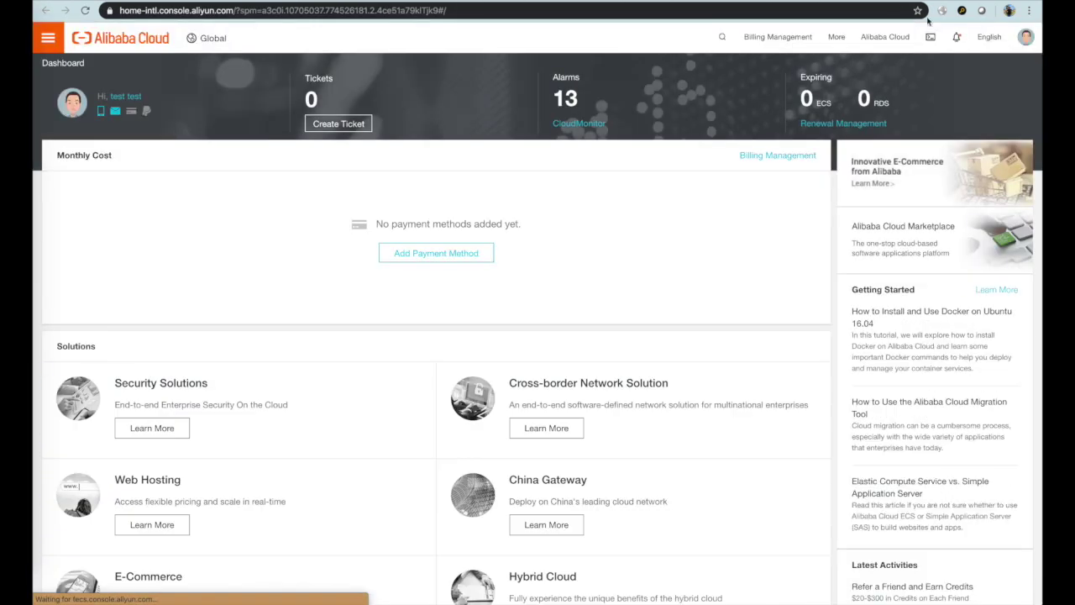
key(alt+Left)
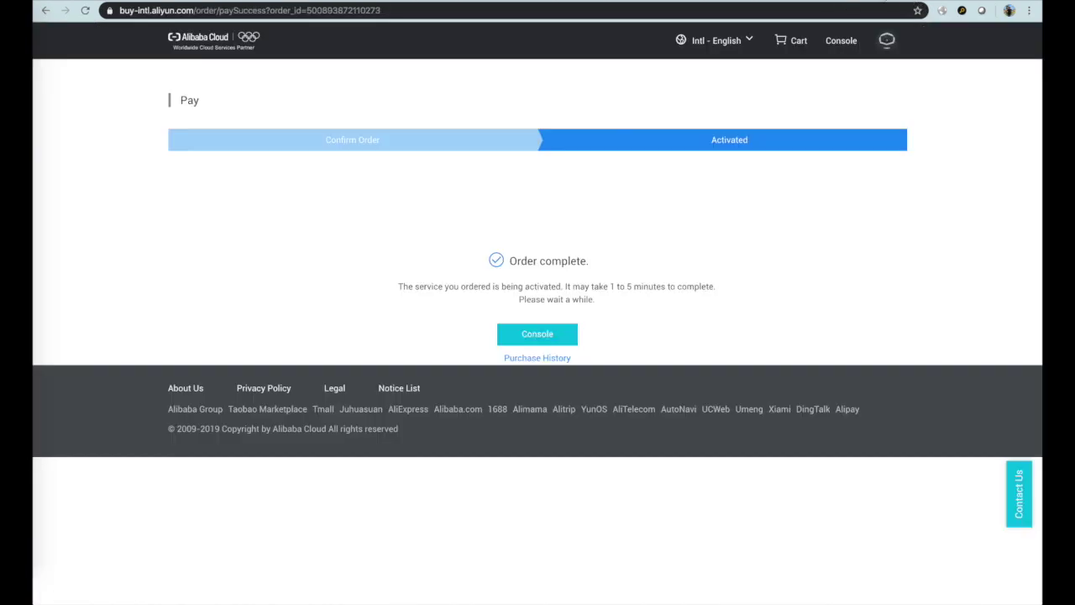
key(ctrl+Tab)
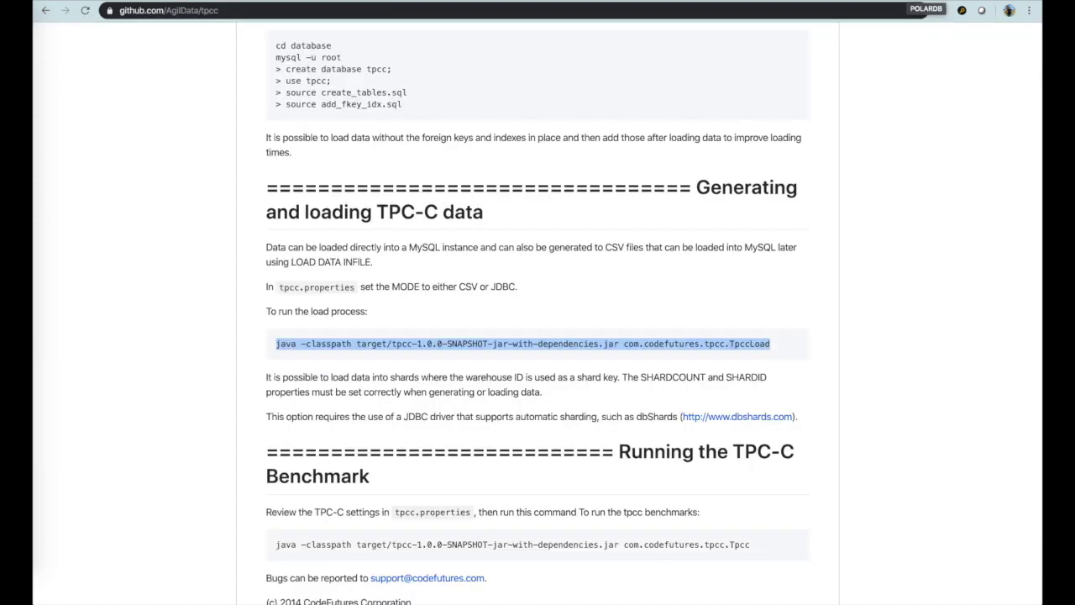
key(ctrl+Tab)
click(979, 139)
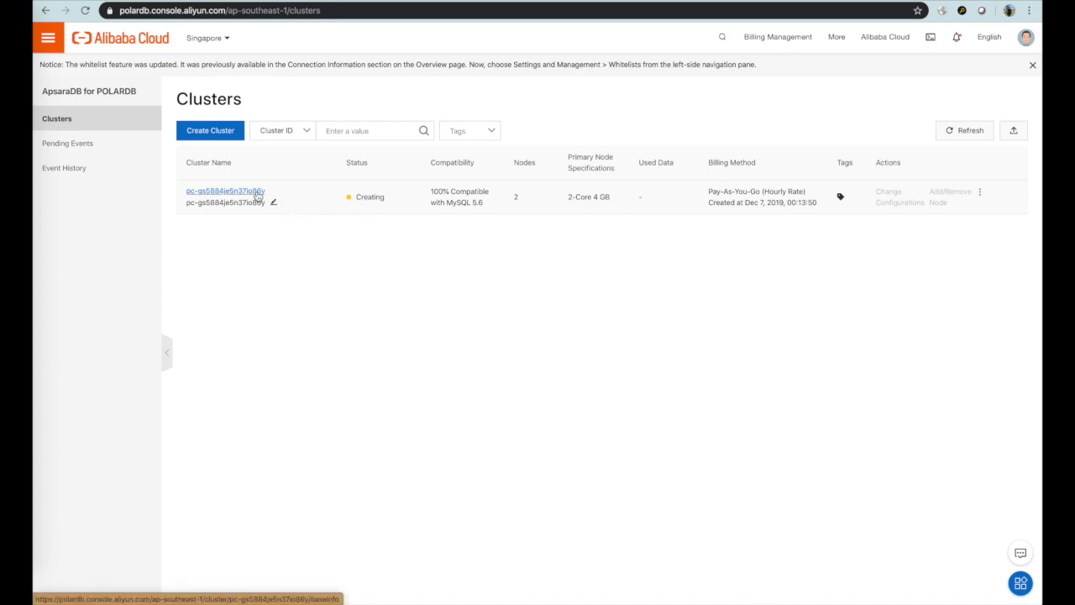
- Open the new cluster's Overview and review its Initializing RDS migration and port 3306 endpoints
click(258, 192)
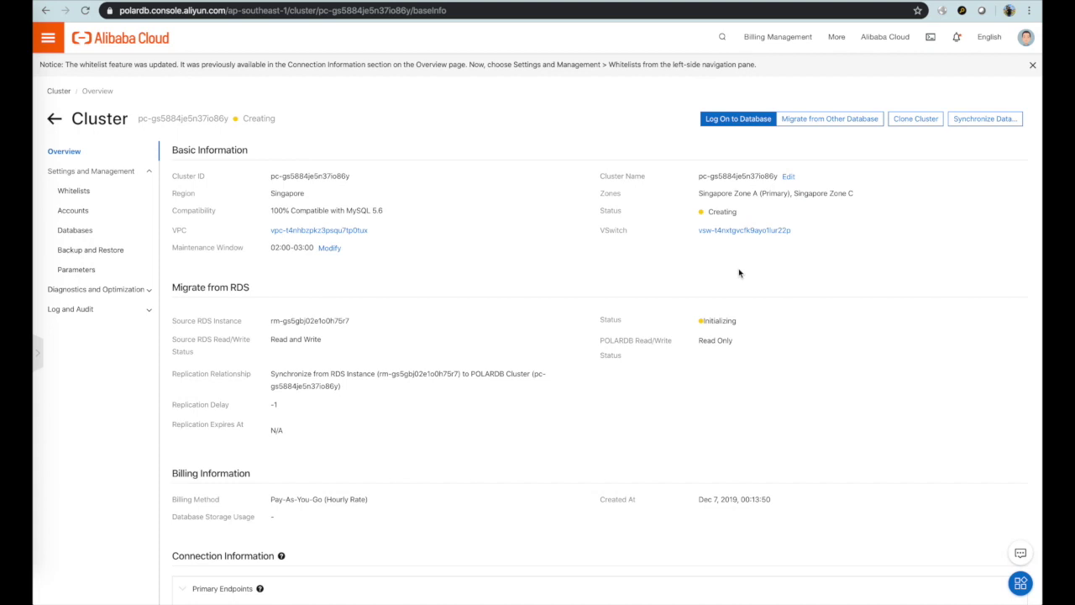
scroll(412, 383, down, 3)
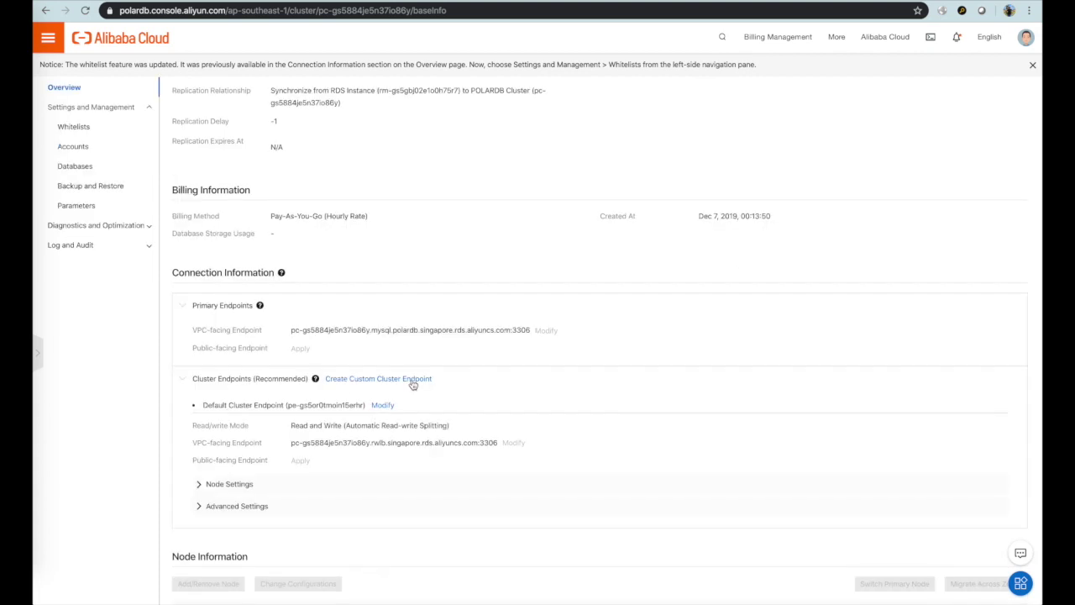
scroll(413, 384, up, 3)
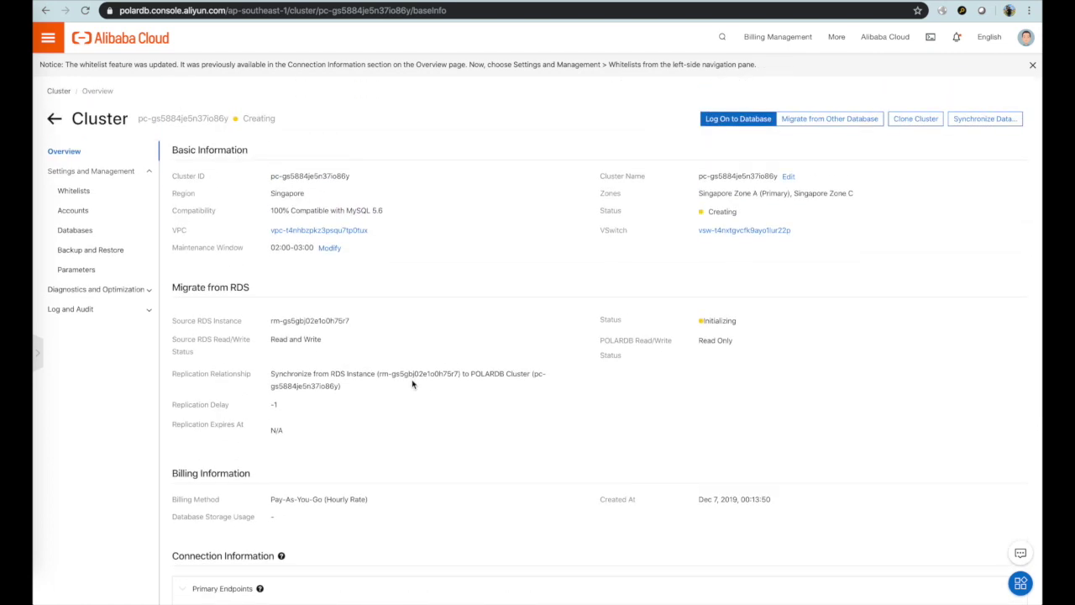
scroll(412, 384, down, 3)
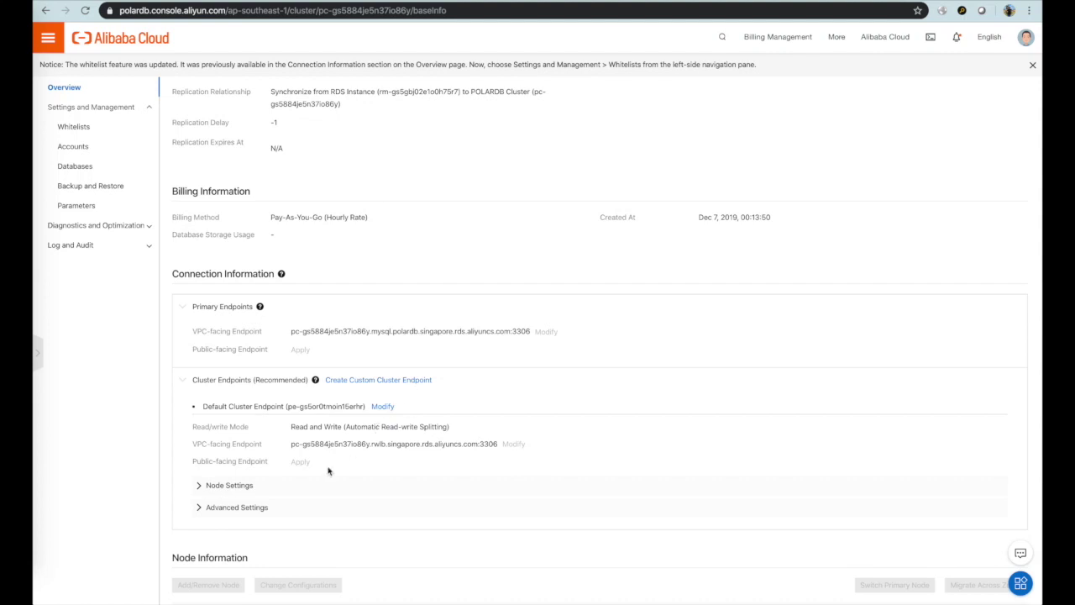
click(382, 408)
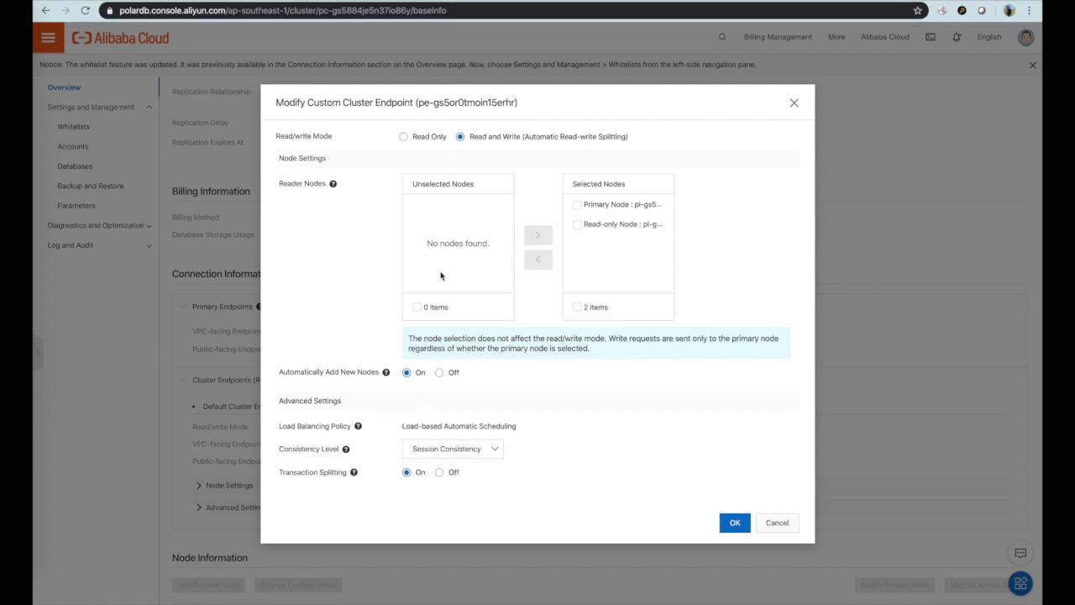
click(779, 521)
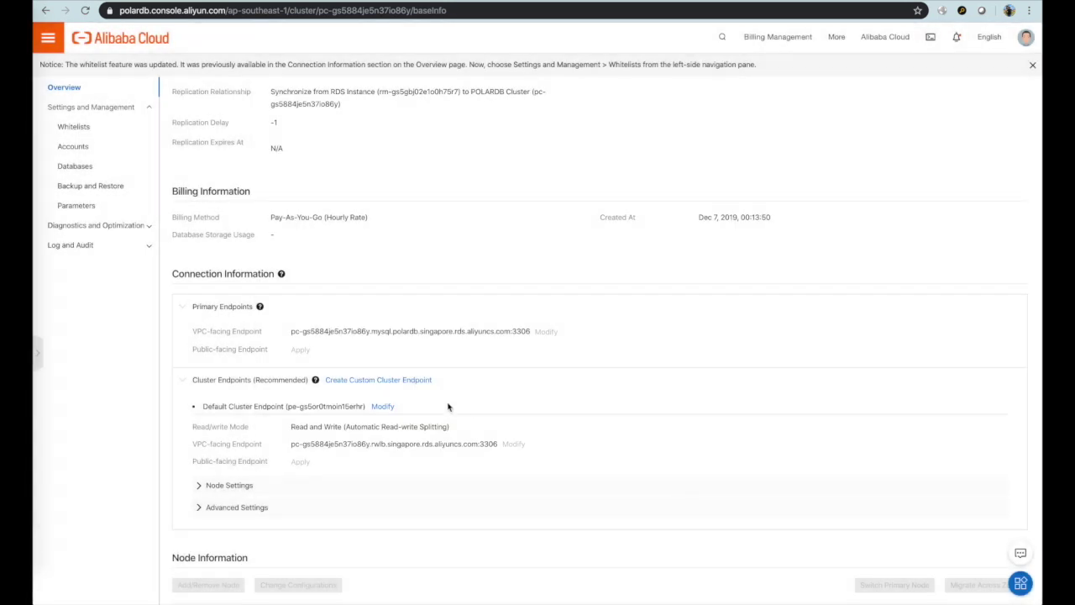
click(412, 382)
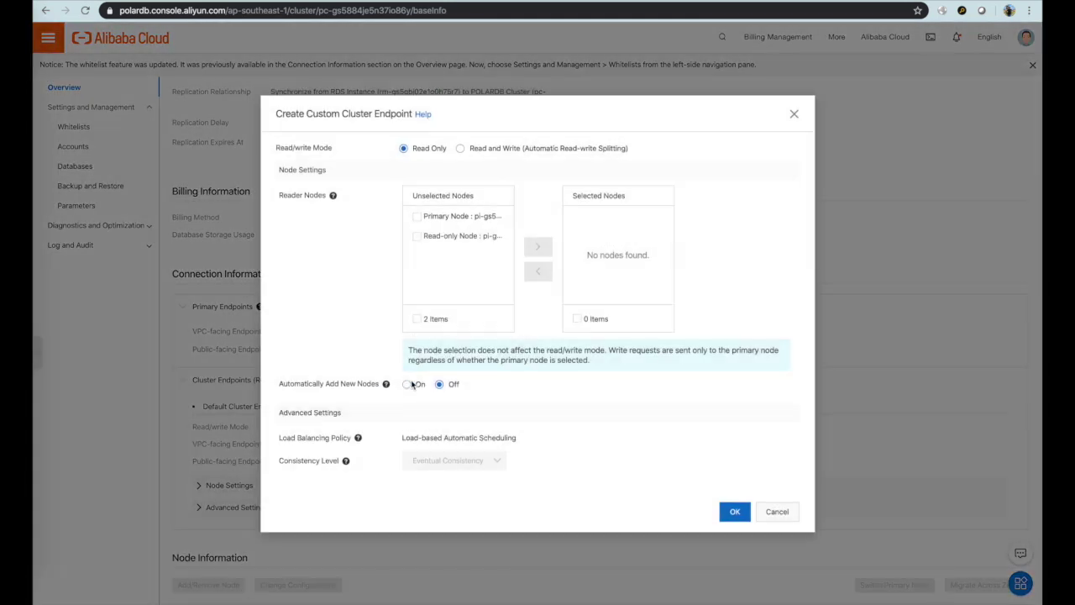
click(417, 217)
click(416, 237)
click(461, 149)
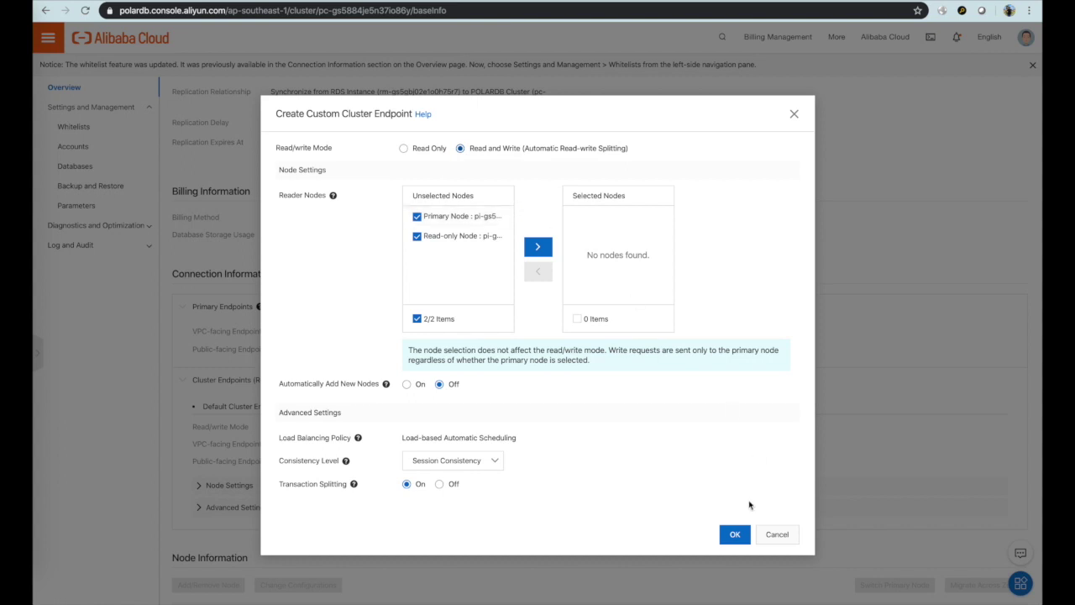
click(786, 540)
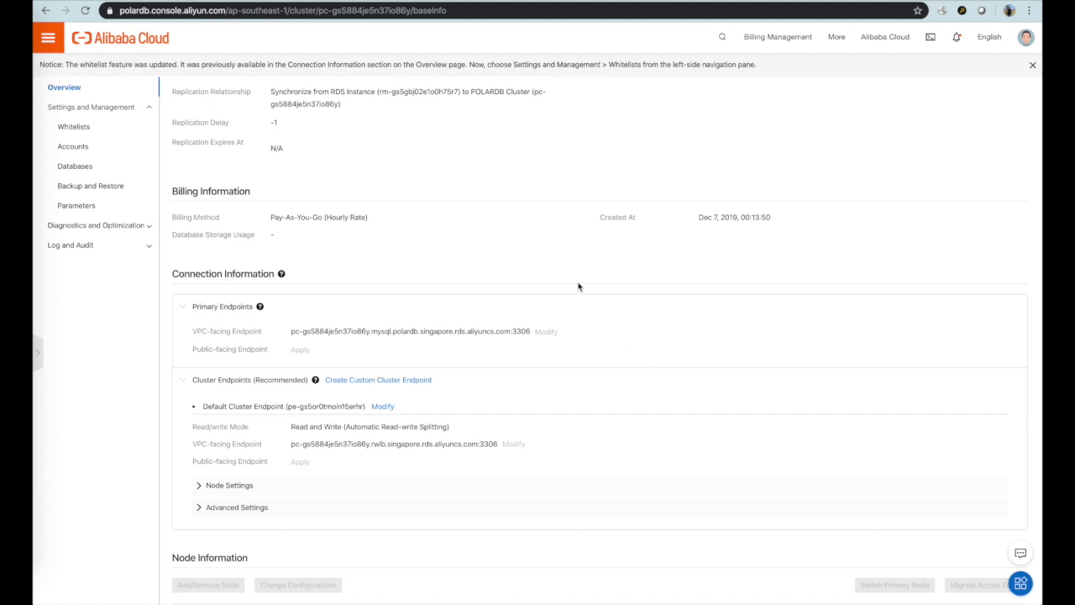
- Switch the business over to the PolarDB cluster, then reload to see Switching Database
scroll(576, 283, up, 4)
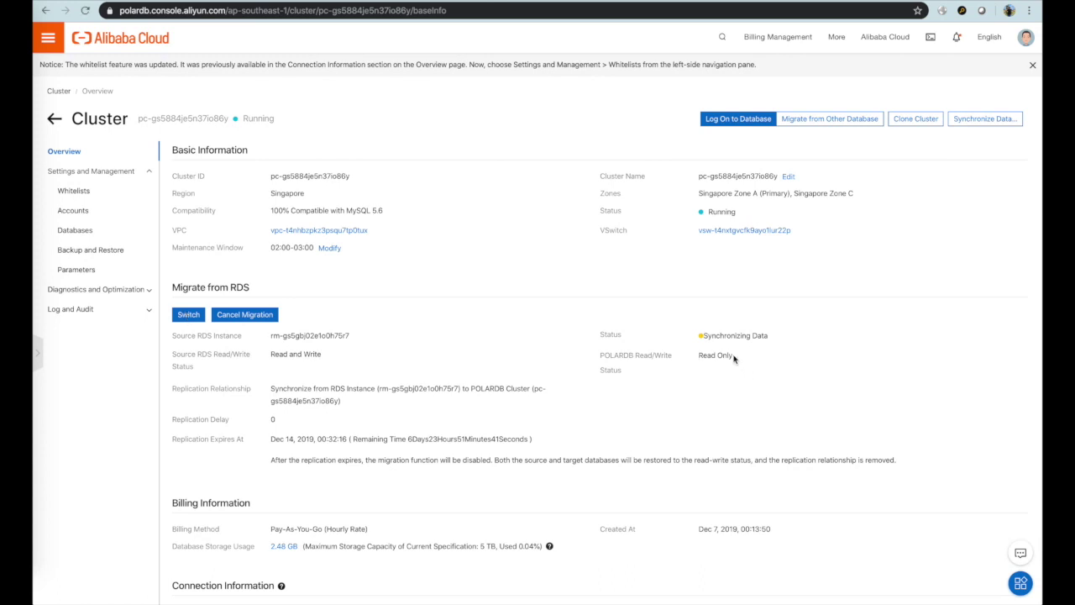
click(188, 315)
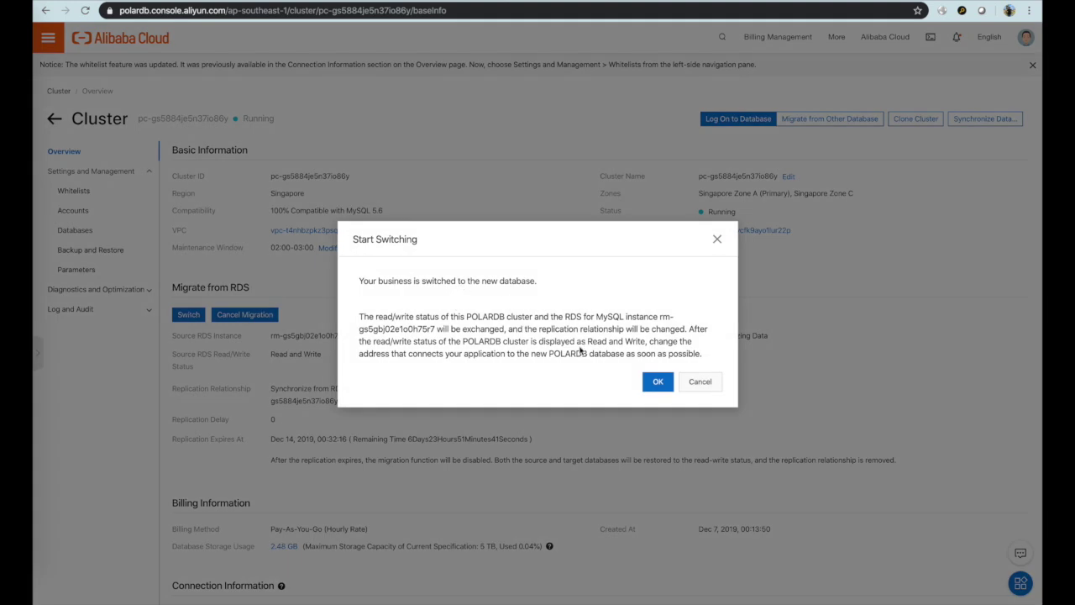
click(660, 382)
click(658, 380)
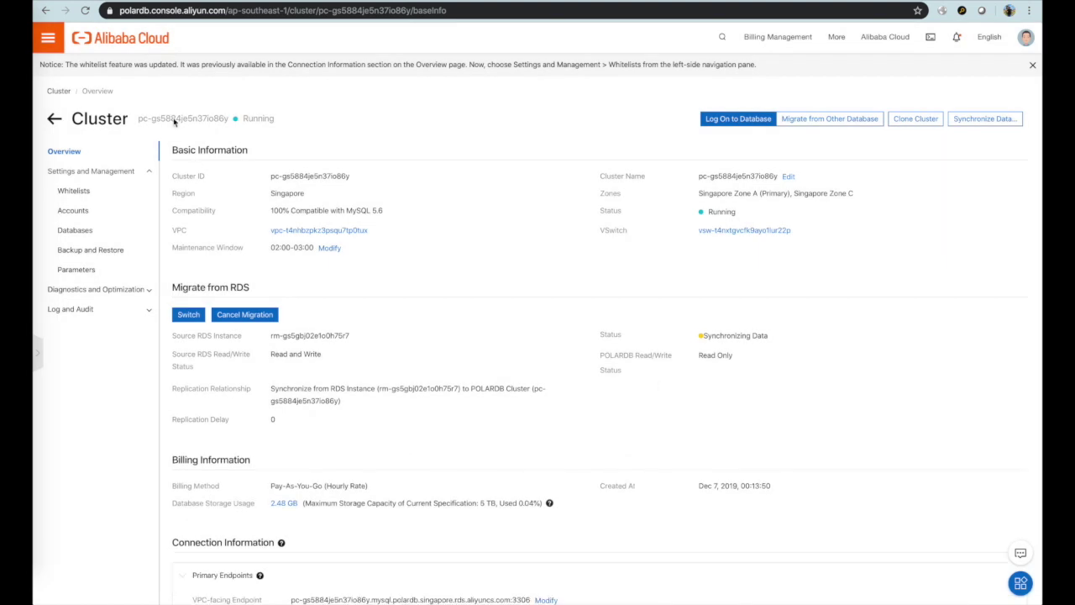
click(84, 10)
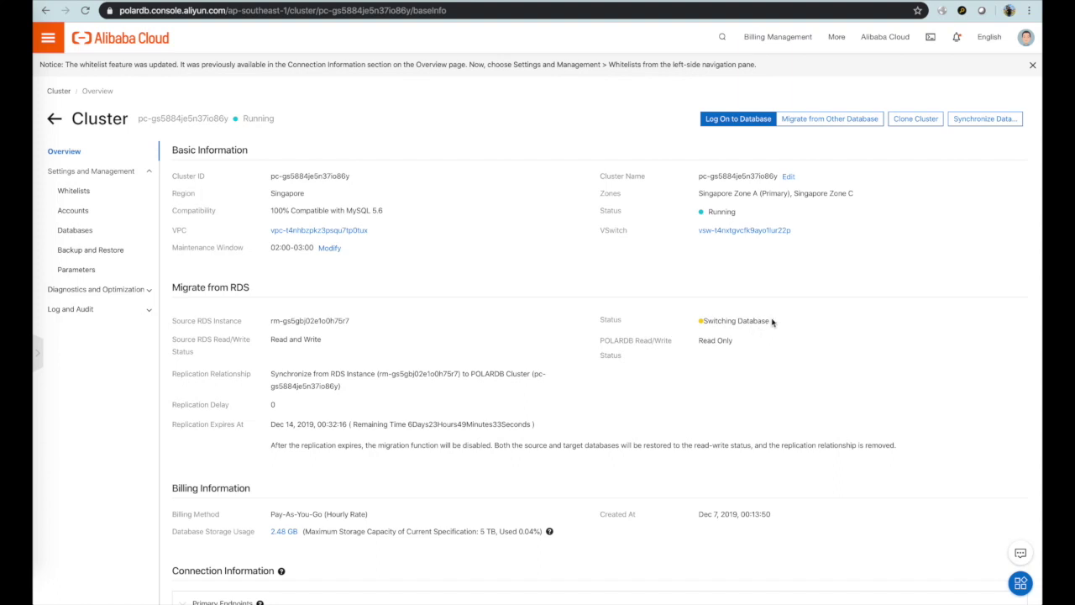
drag(769, 322, 704, 320)
- Refresh the overview until migration shows Database Switchover Completed with replication delay 0
click(872, 351)
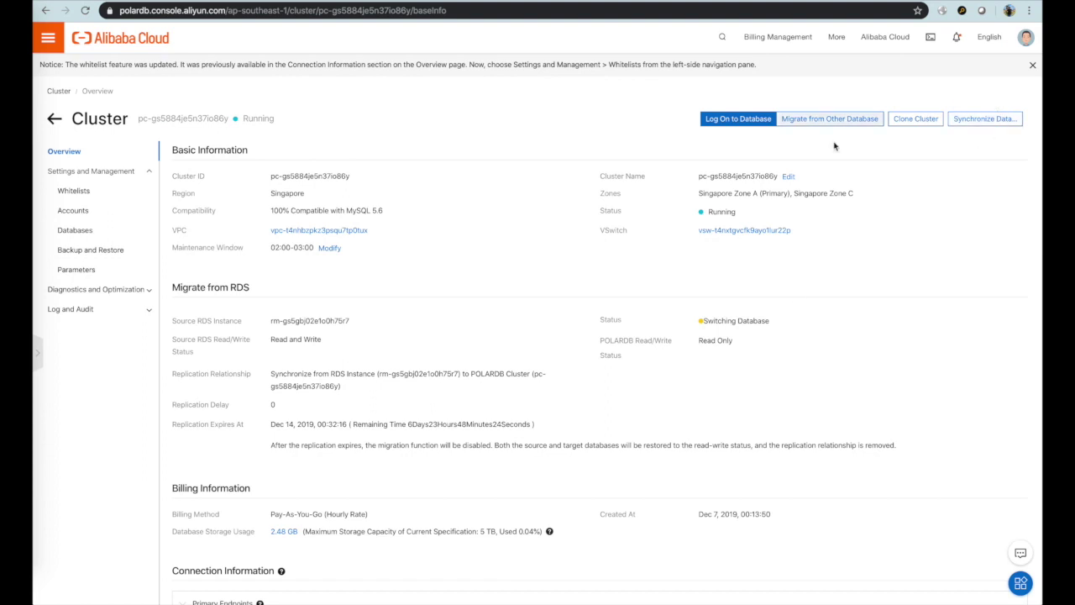
click(85, 10)
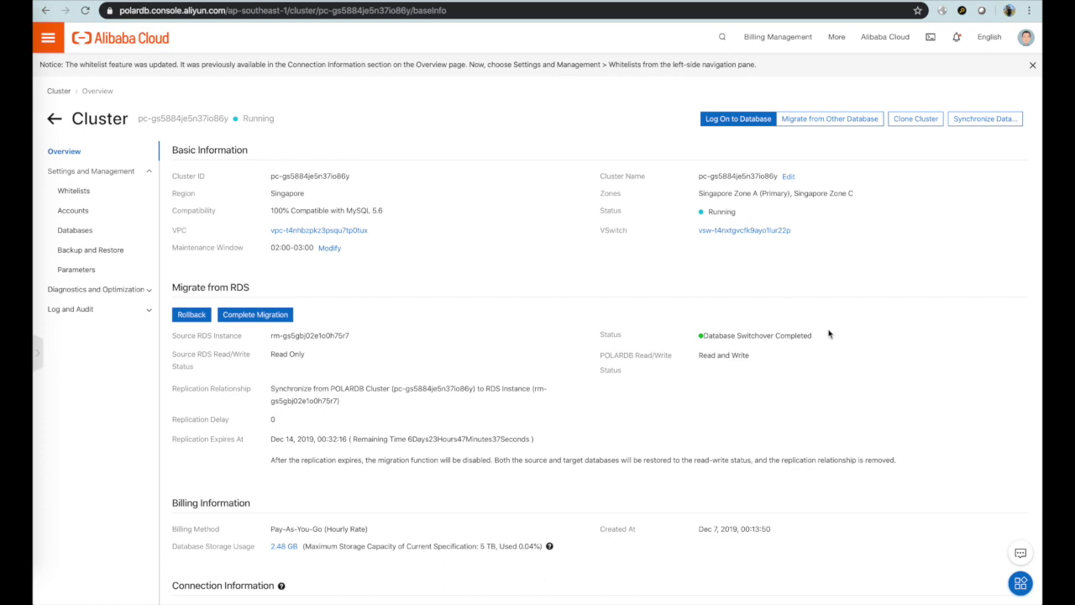
drag(811, 339, 702, 336)
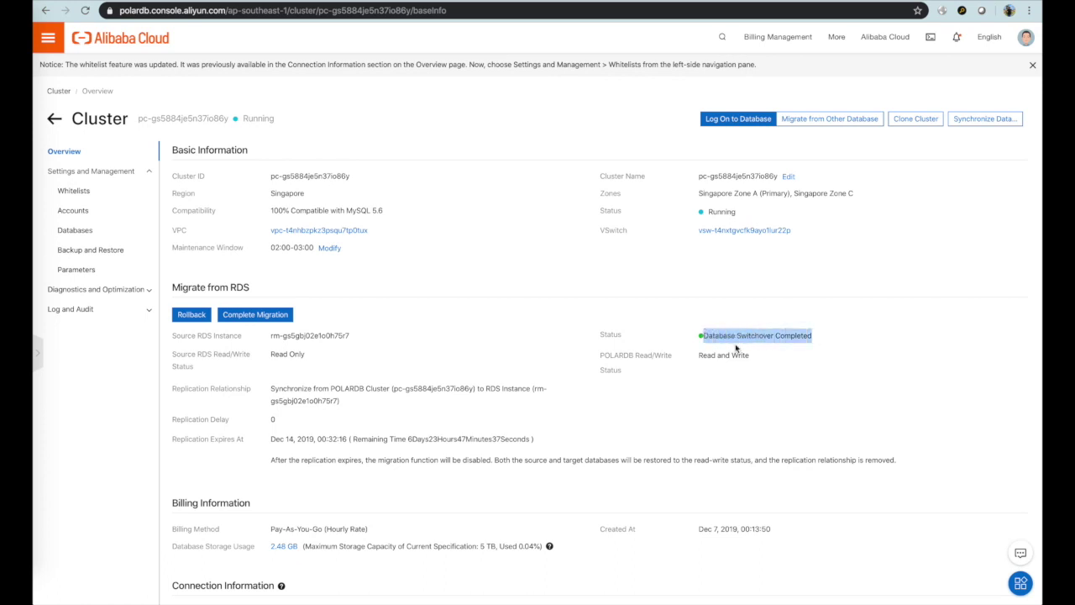
drag(757, 359, 698, 356)
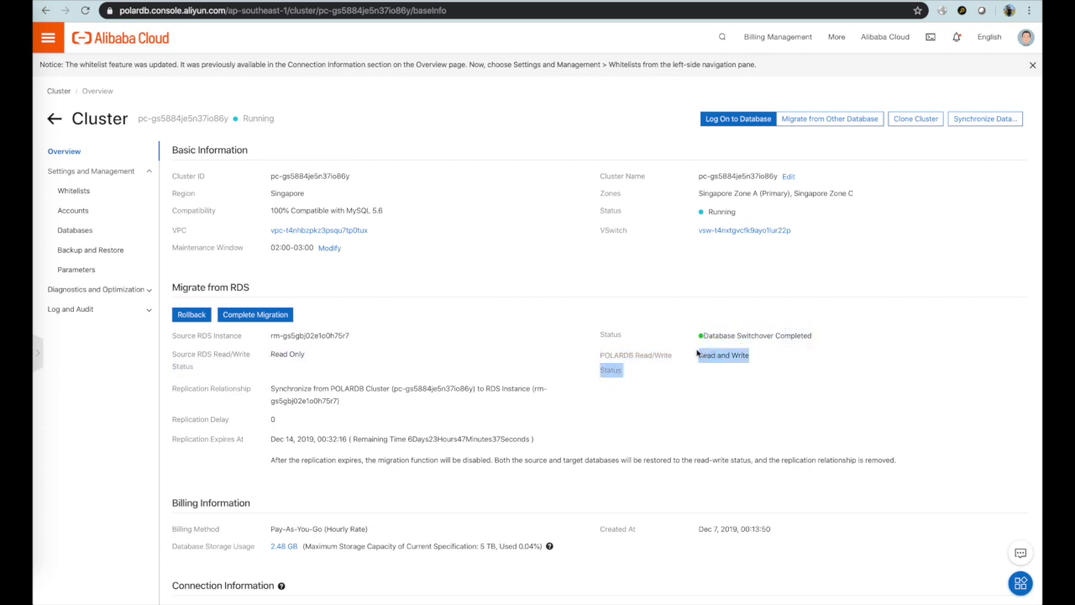
click(763, 409)
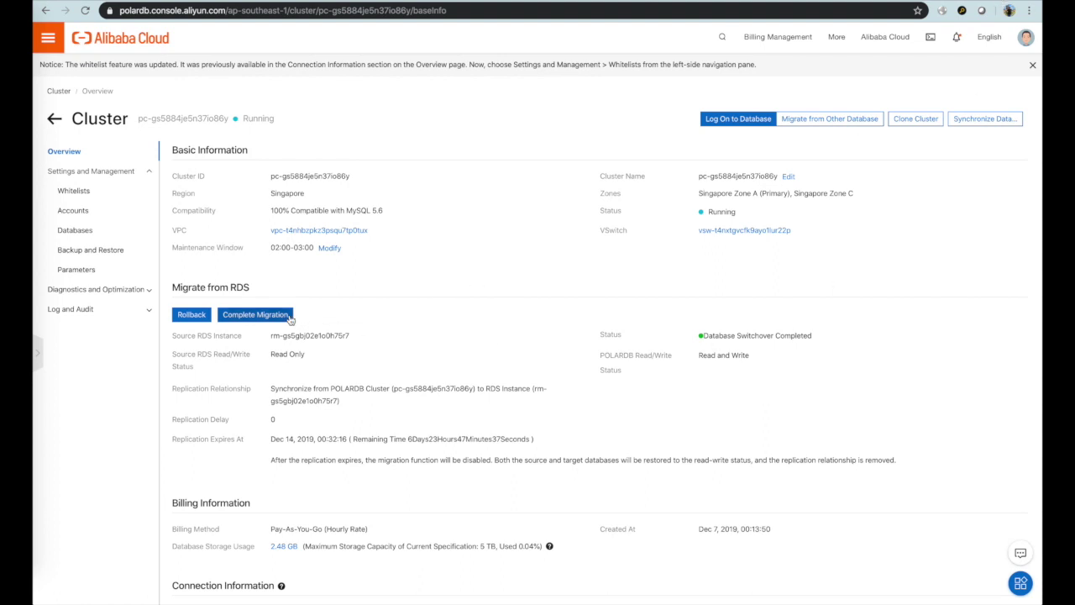
click(192, 316)
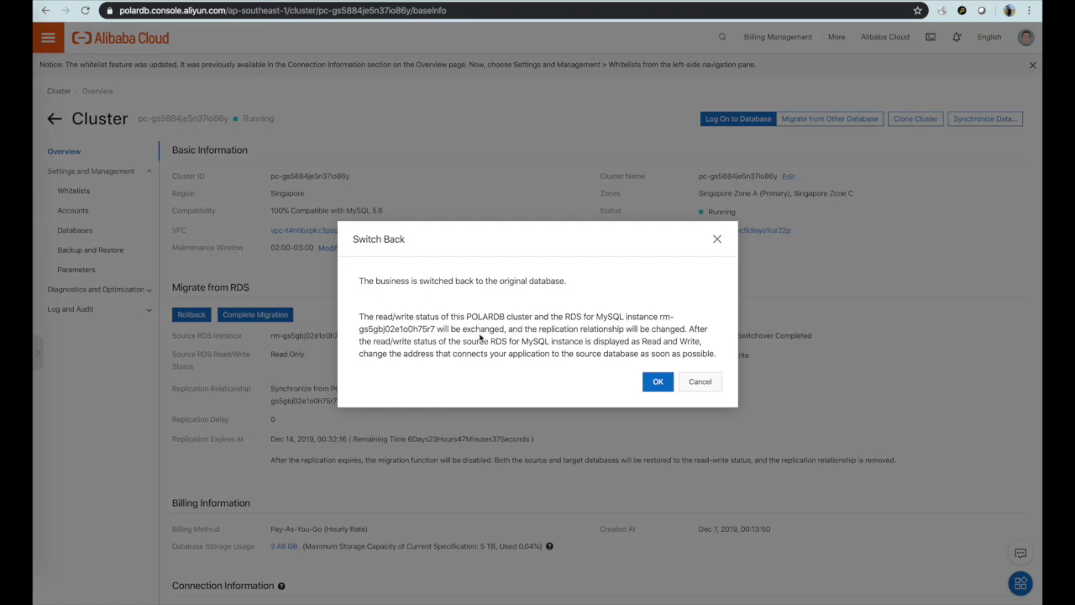
drag(474, 326, 502, 367)
click(522, 374)
click(701, 385)
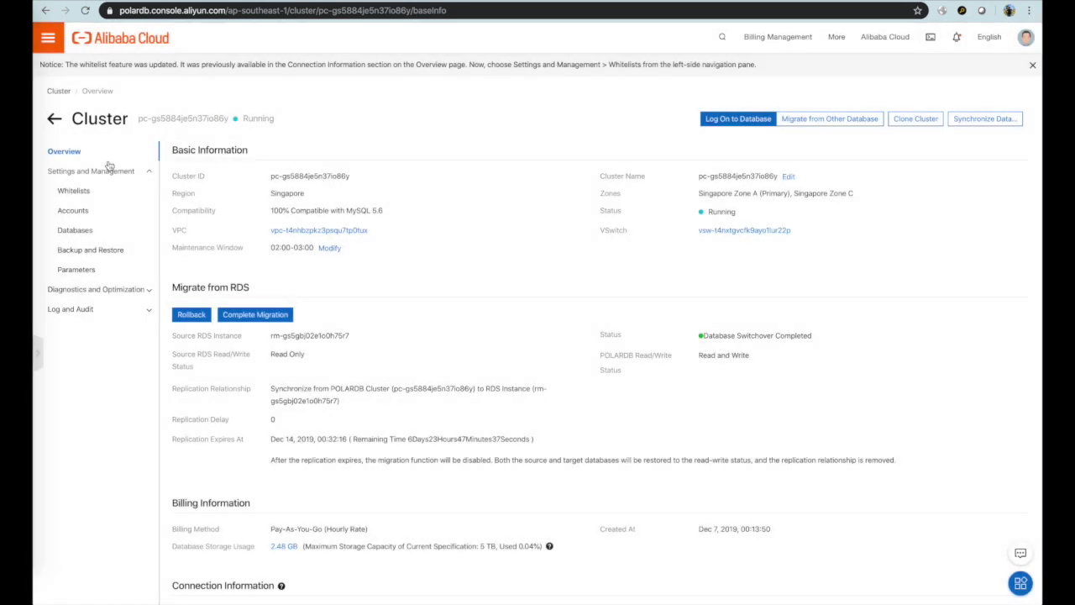
- Go to the ApsaraDB for RDS instance list and refresh it, confirming the source is Locking
click(47, 42)
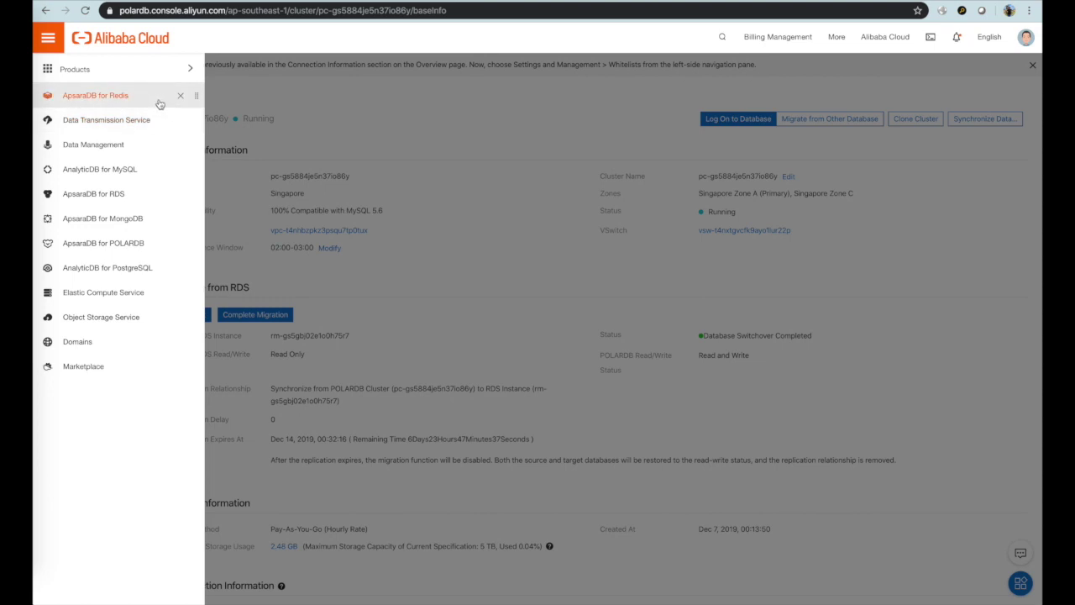
click(131, 196)
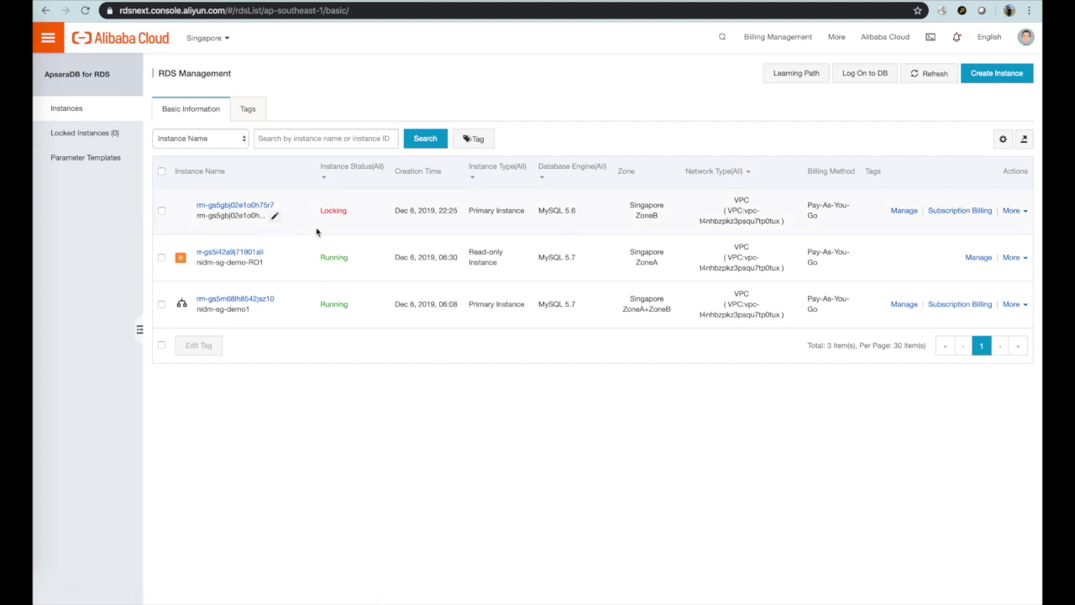
drag(353, 214, 317, 213)
click(929, 73)
- Review the locked MySQL 5.6 instance's endpoint addresses, then return to the PolarDB cluster list
click(269, 207)
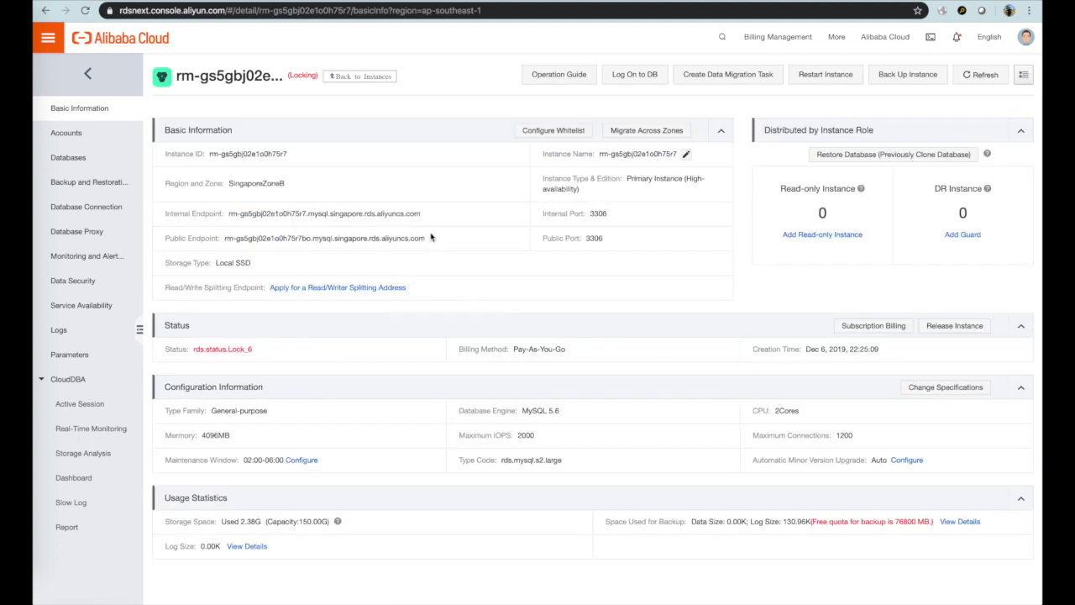
drag(428, 189, 448, 260)
click(455, 264)
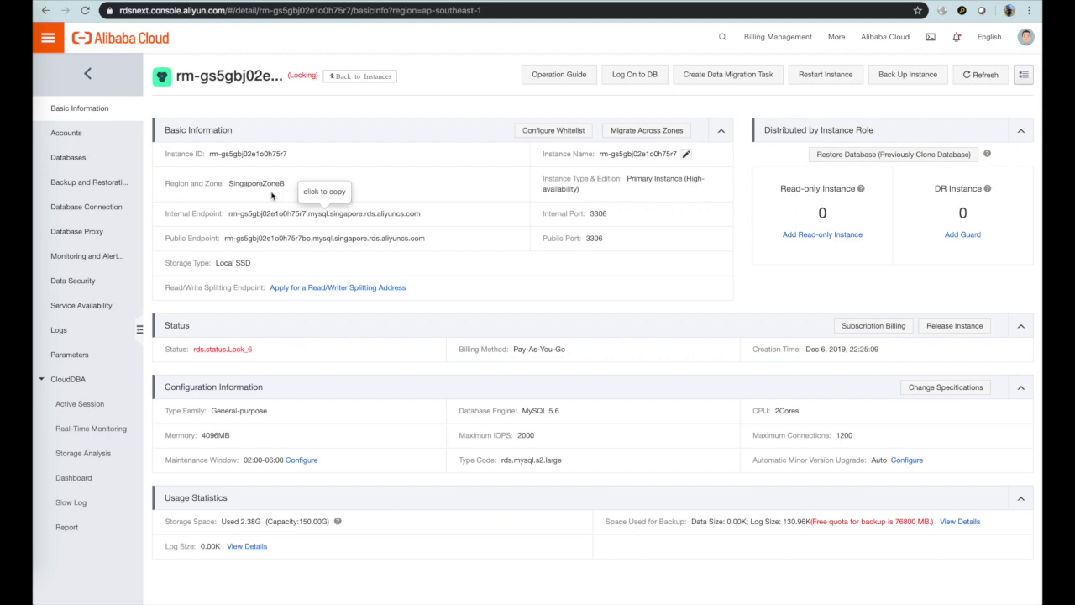
click(50, 37)
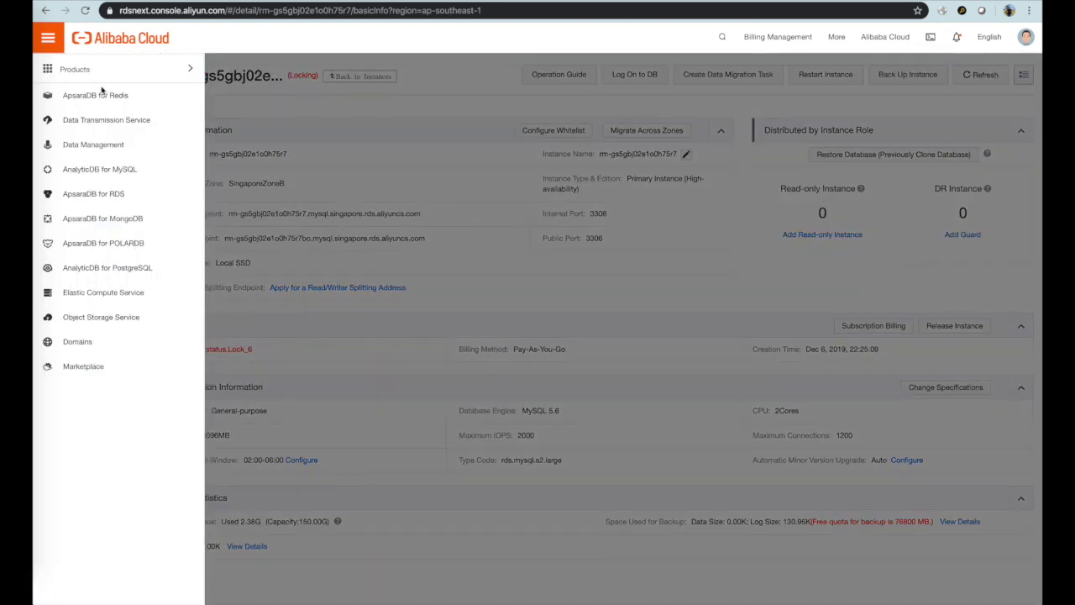
click(148, 249)
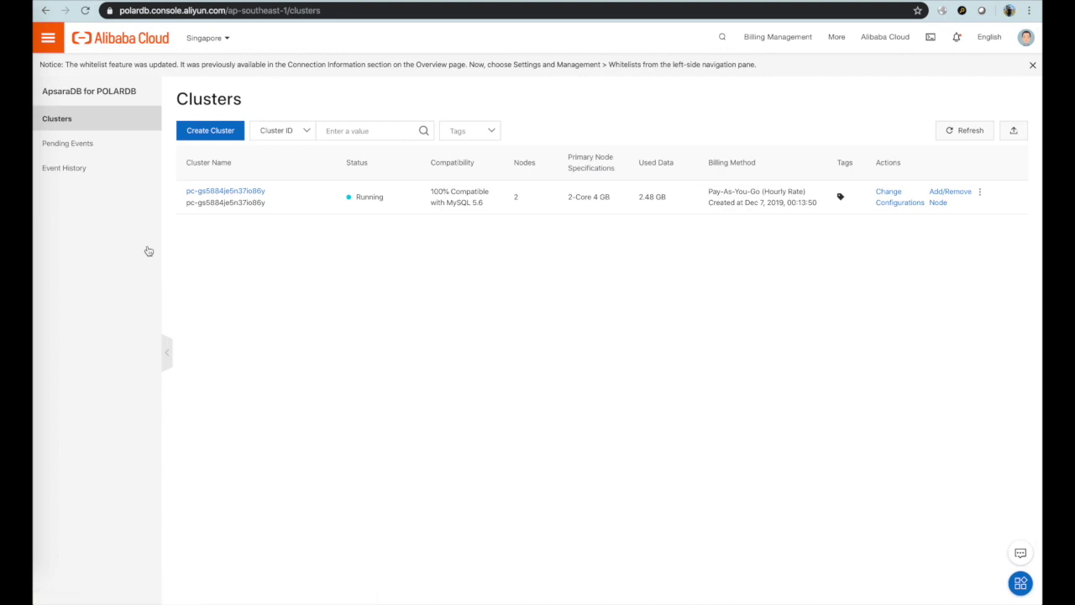
- Roll back the switchover to the RDS source and reload until it reads Rolling Back Database
click(241, 192)
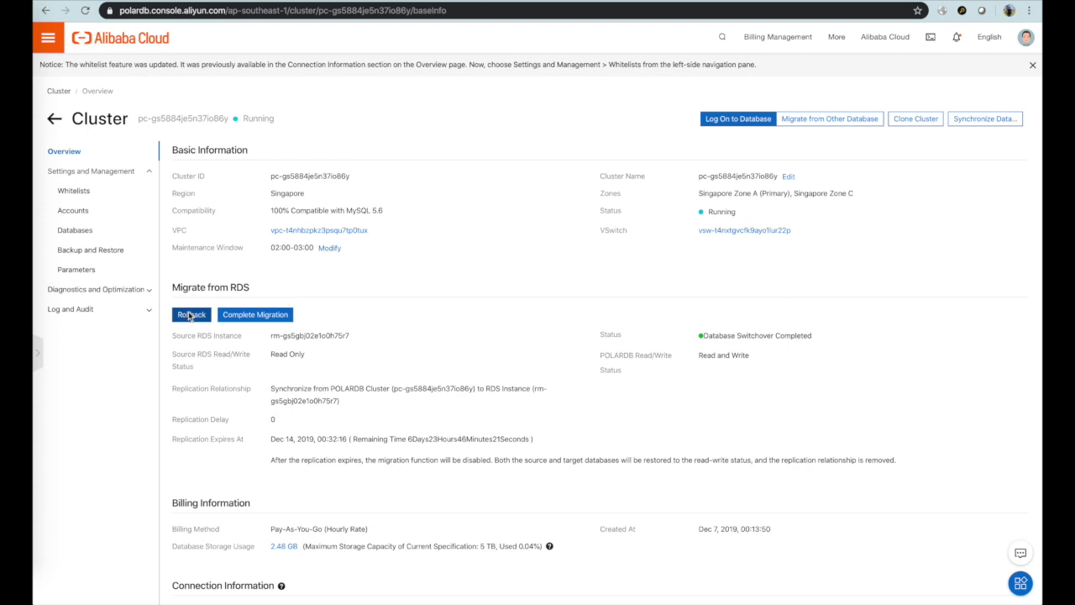
click(190, 315)
click(657, 382)
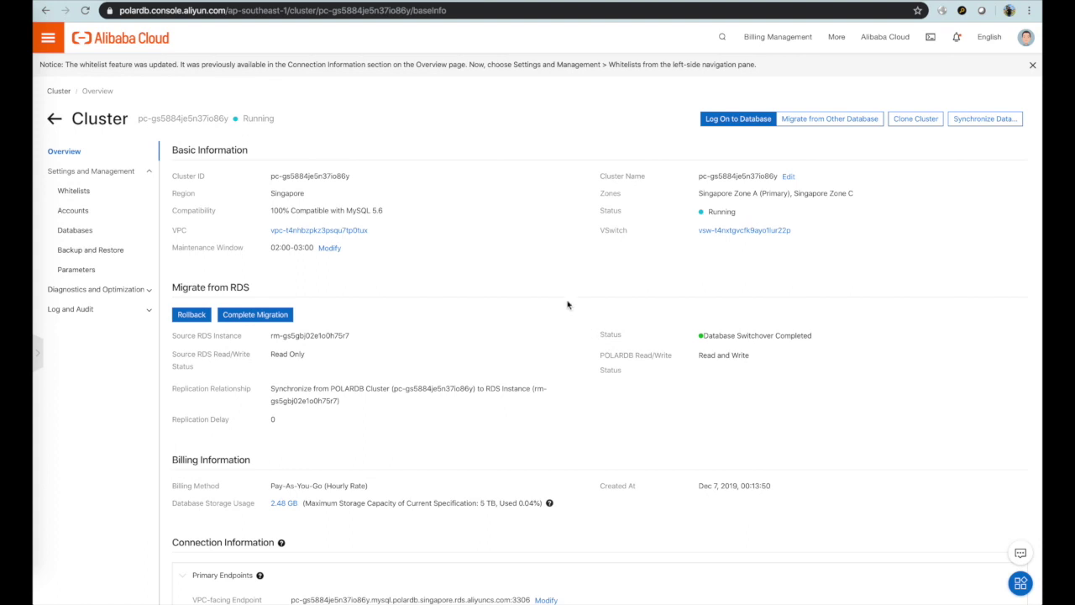
click(85, 11)
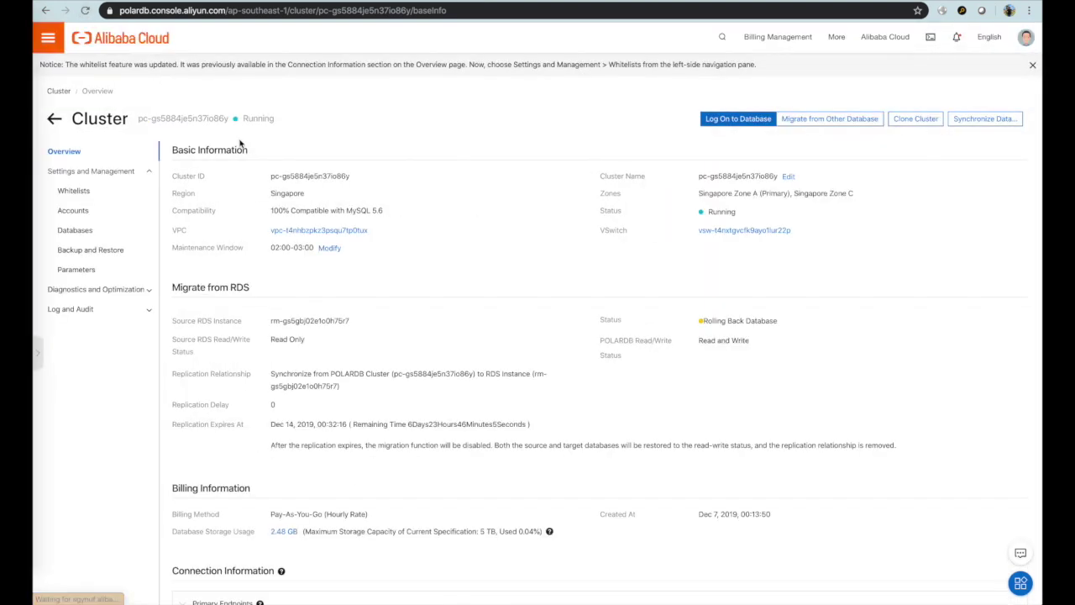
drag(778, 321, 706, 320)
click(767, 287)
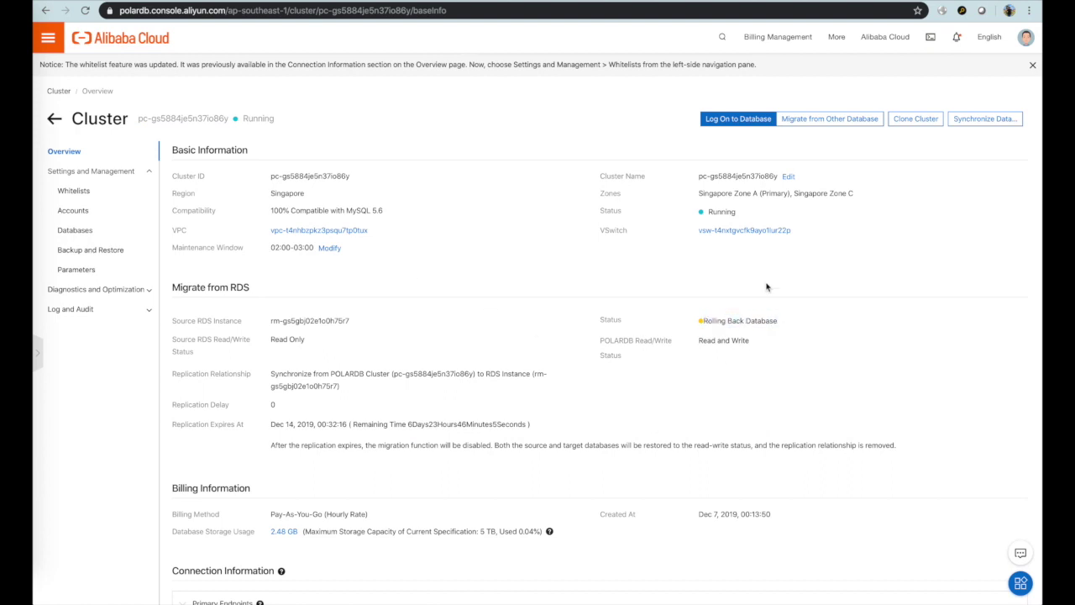
click(86, 11)
click(50, 40)
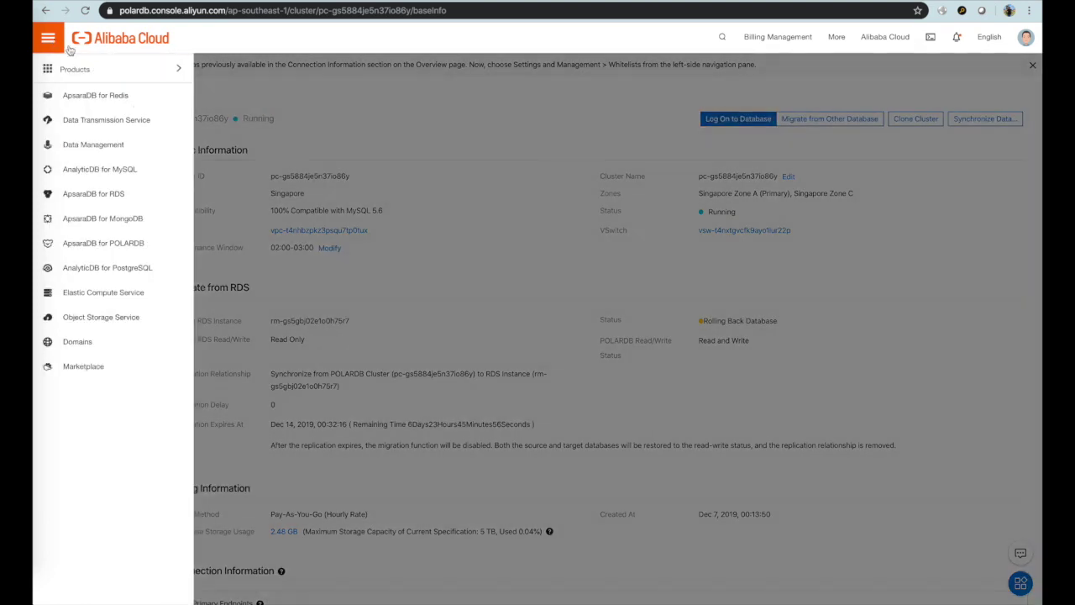
- Refresh the ApsaraDB for RDS instance list to confirm the source is still Locking
click(135, 172)
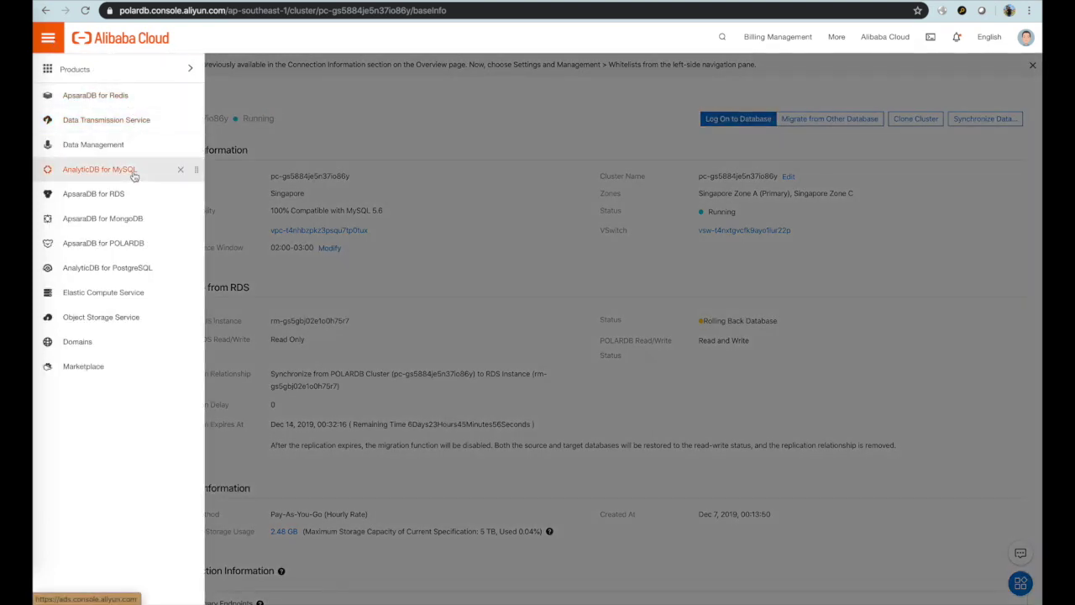
click(49, 38)
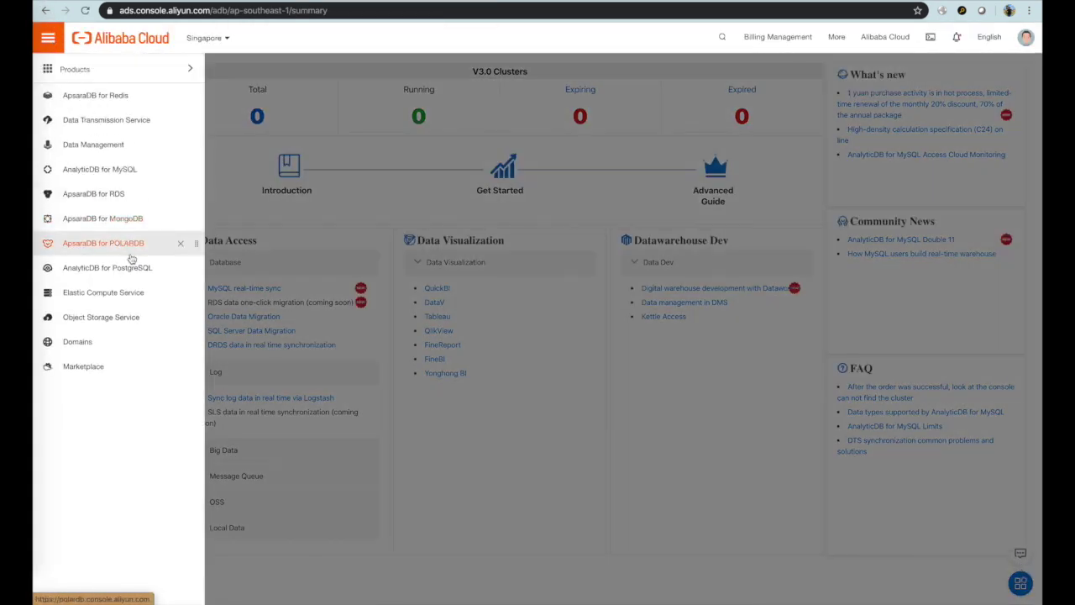
click(124, 204)
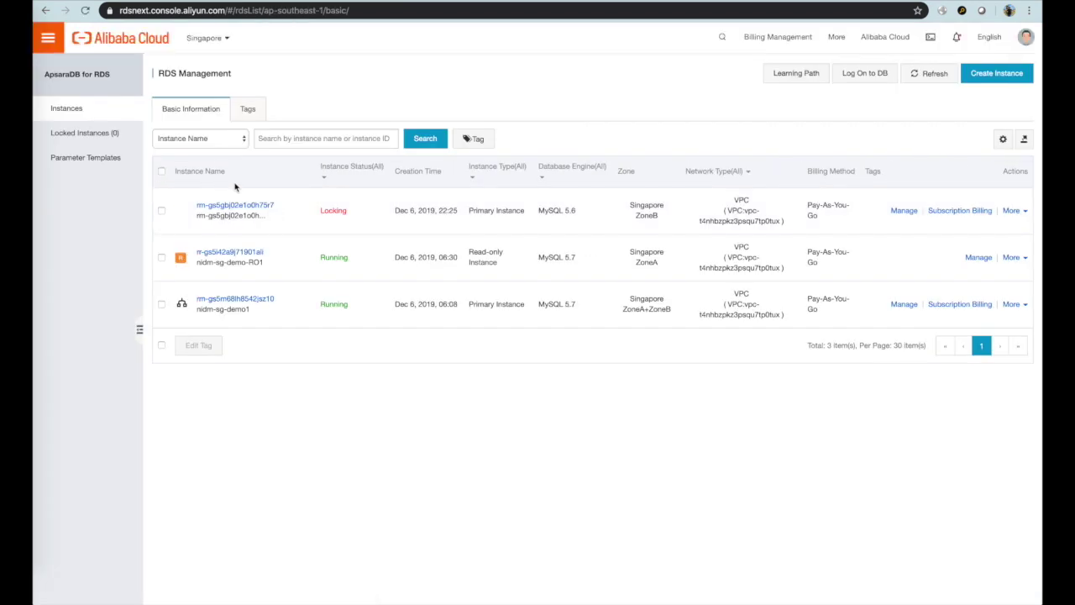
click(929, 73)
- Revisit the RDS instance list, then return to the ApsaraDB for POLARDB cluster list
click(47, 38)
click(137, 174)
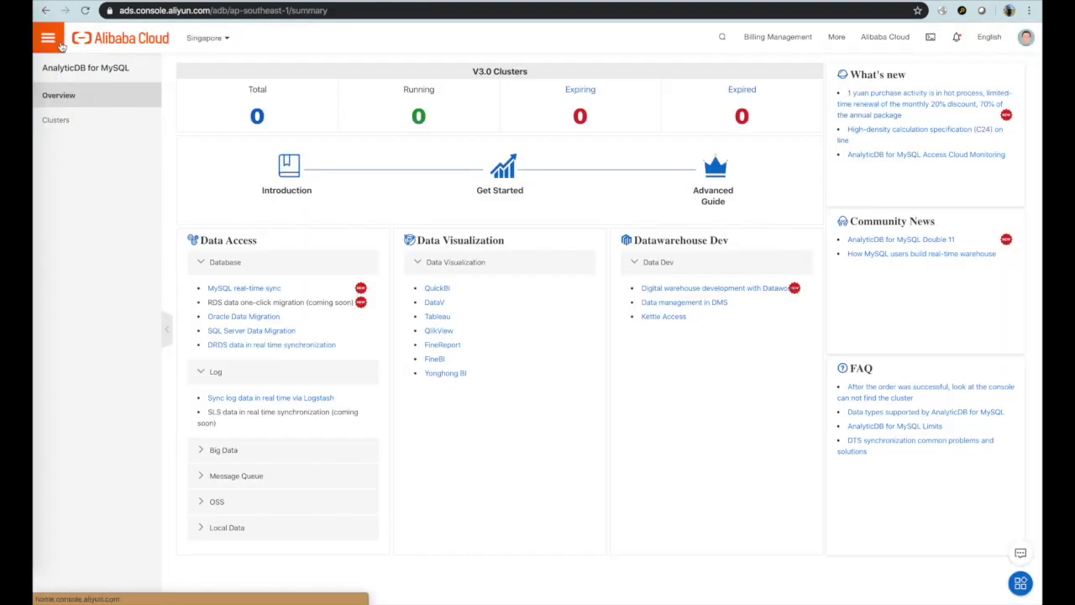
click(58, 45)
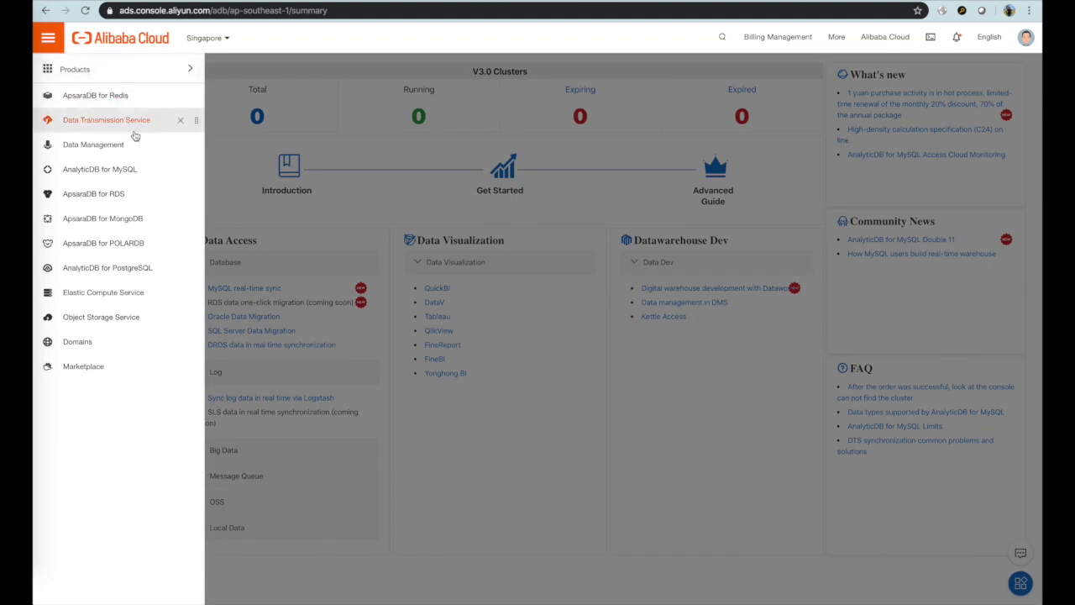
click(133, 198)
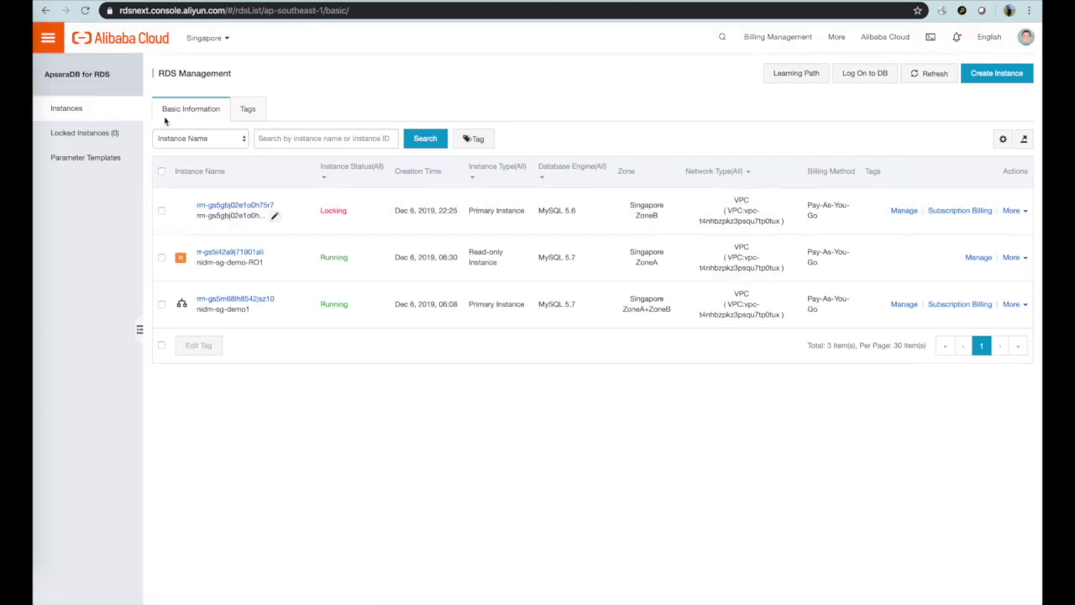
click(49, 39)
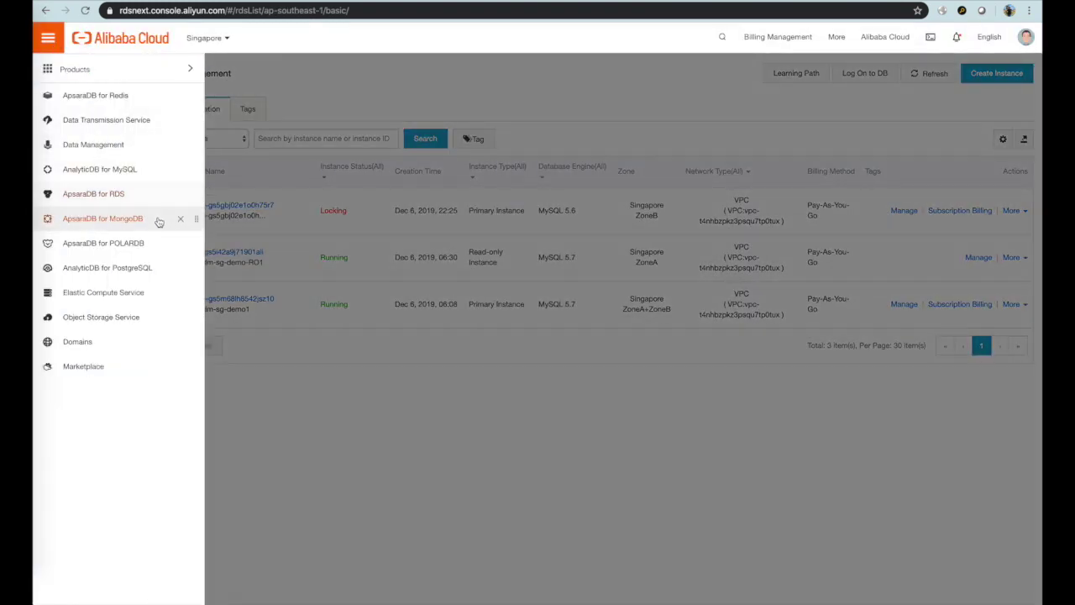
click(142, 252)
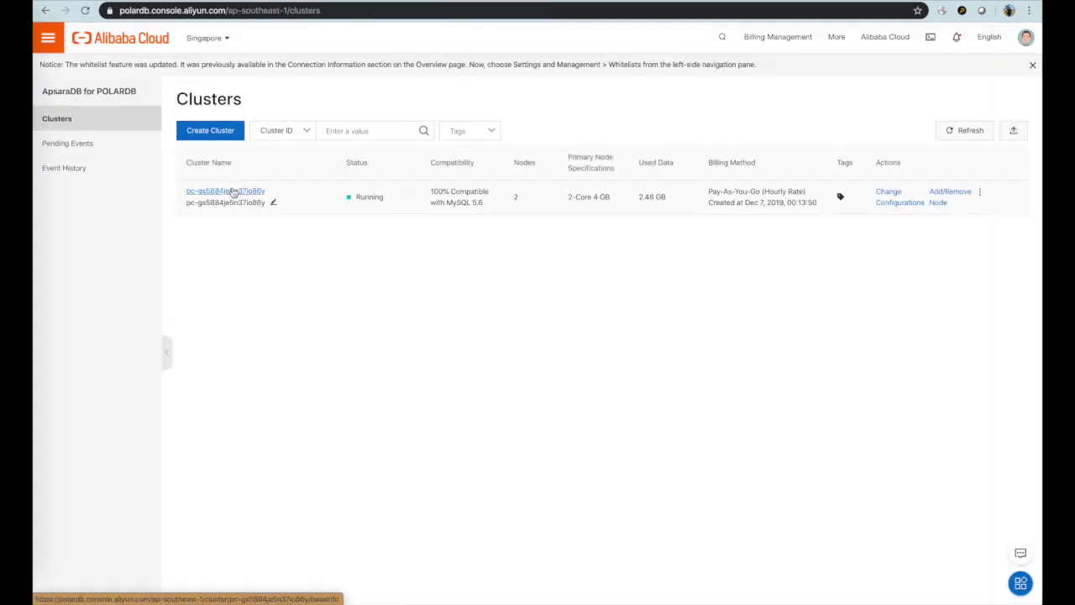
- Open the cluster overview and confirm Synchronizing Data, with RDS Read and Write and PolarDB Read Only
click(234, 191)
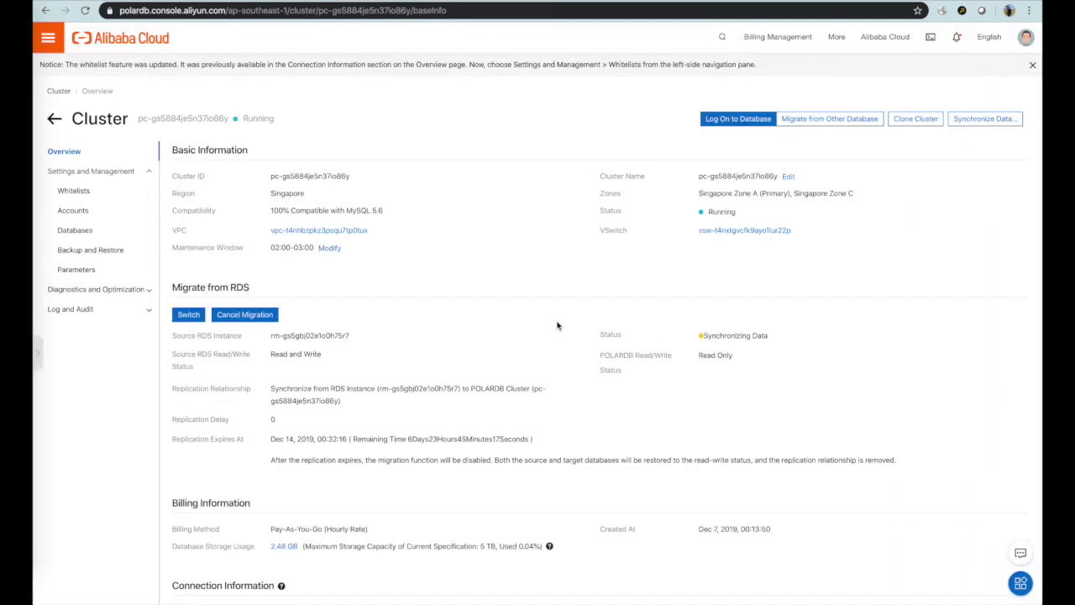
drag(771, 336, 702, 334)
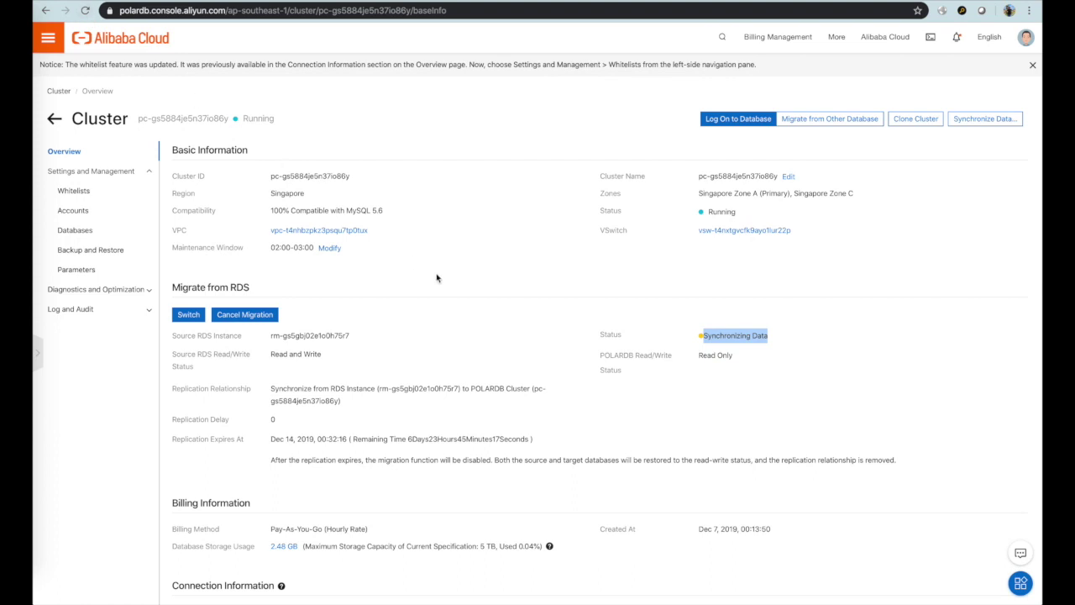
click(454, 288)
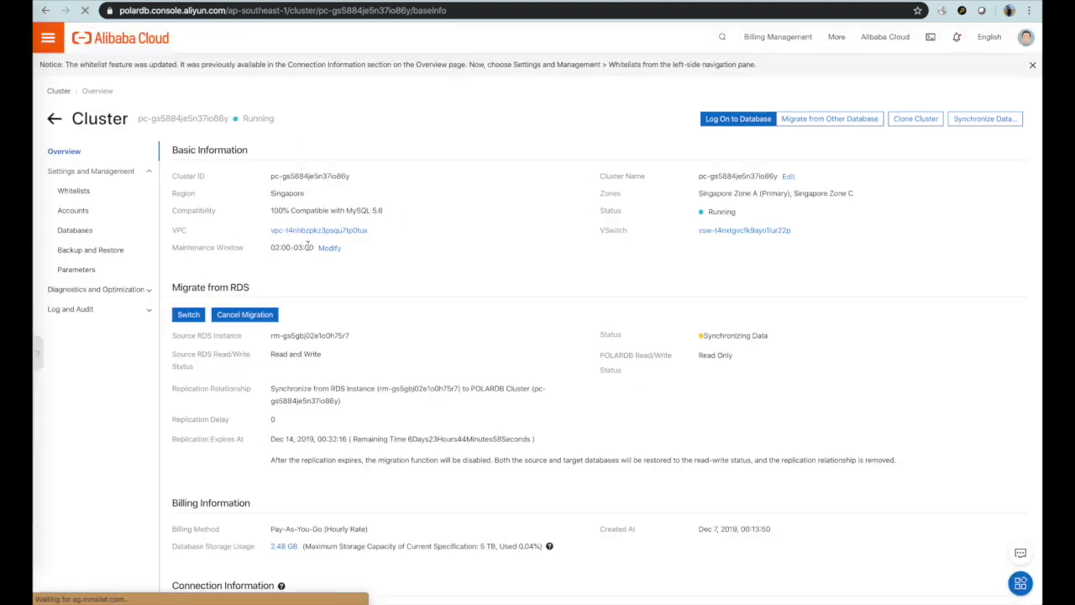
- Refresh the RDS instance list to confirm the MySQL 5.6 source is Running, then go to PolarDB clusters
click(48, 38)
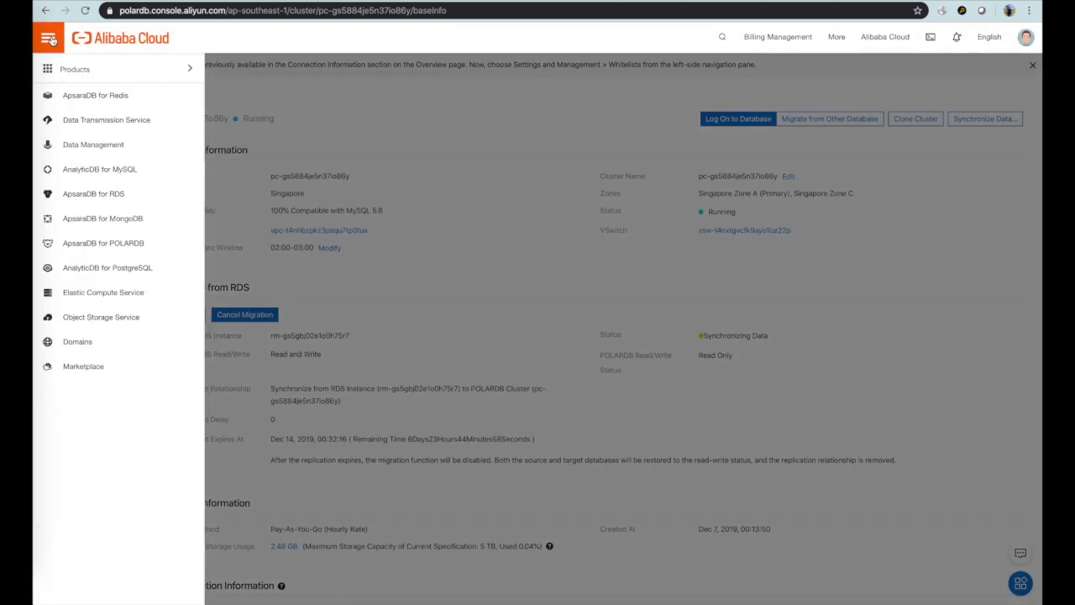
click(141, 194)
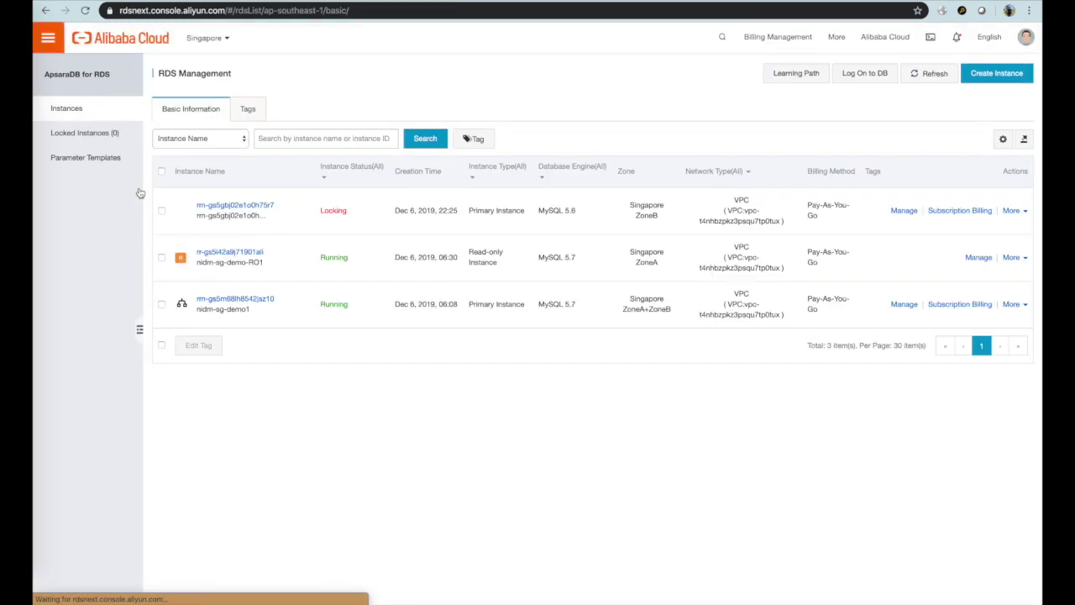
click(47, 40)
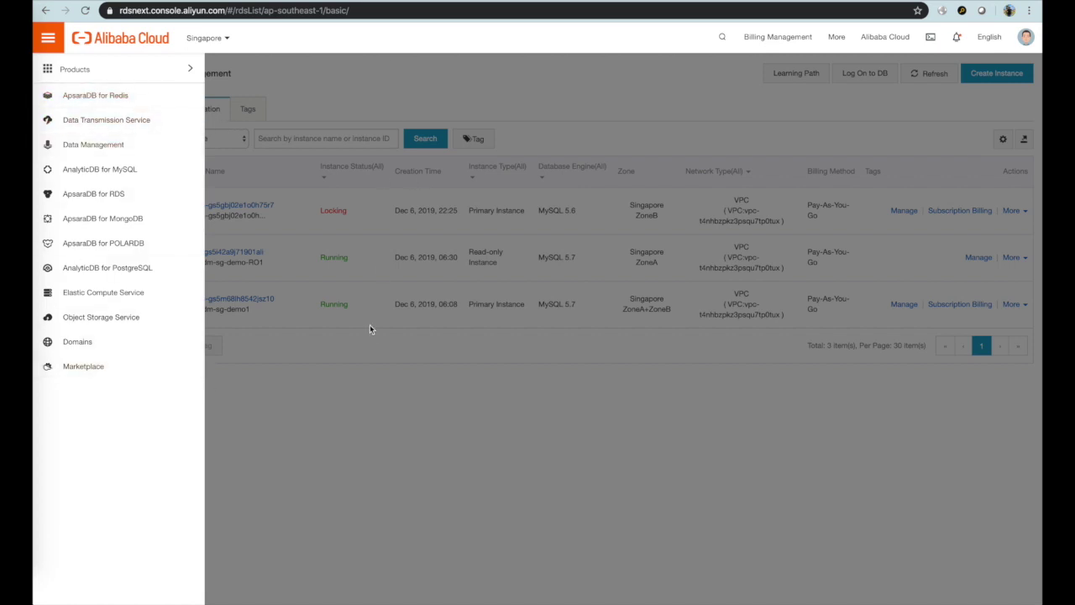
click(315, 349)
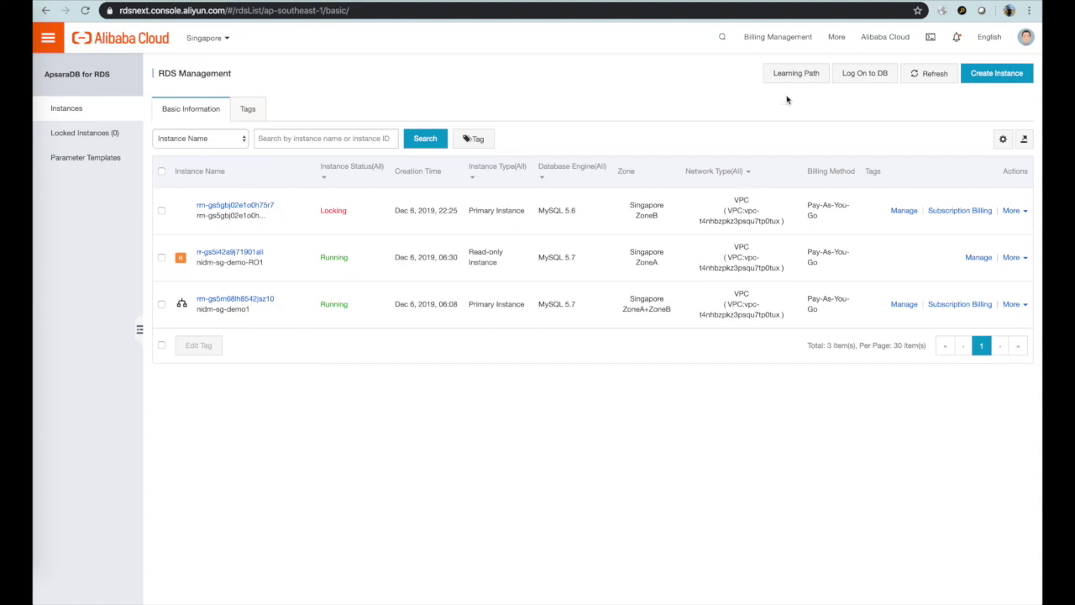
click(934, 80)
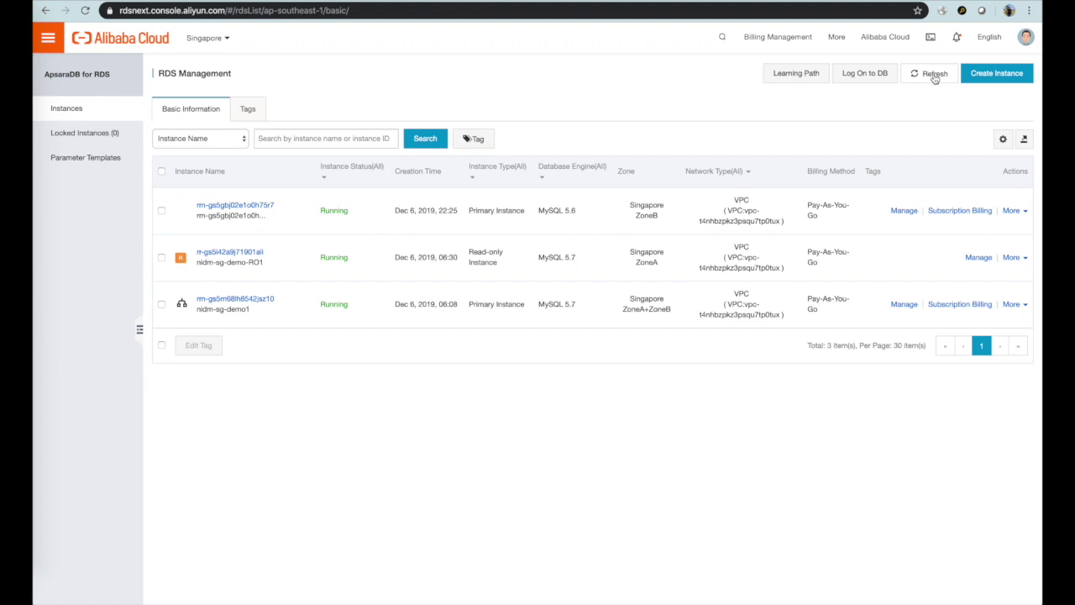
double_click(336, 210)
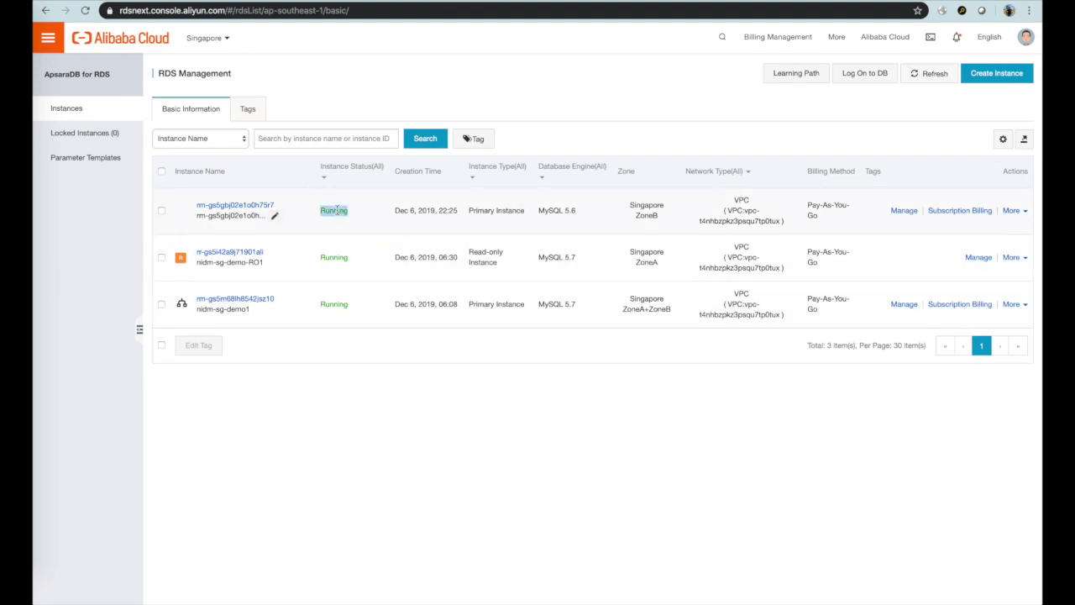
click(48, 38)
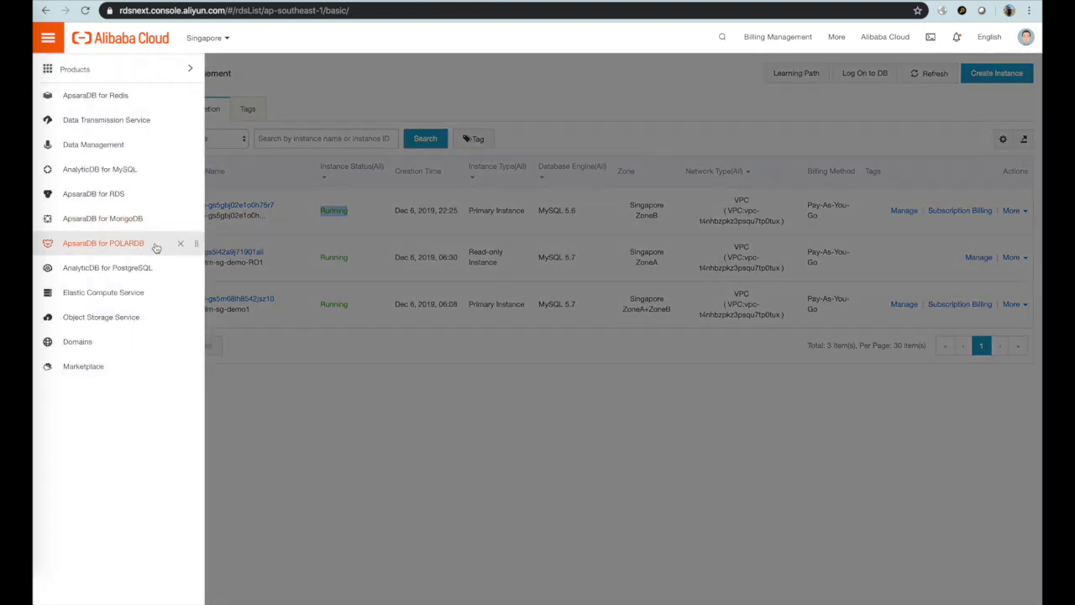
click(144, 245)
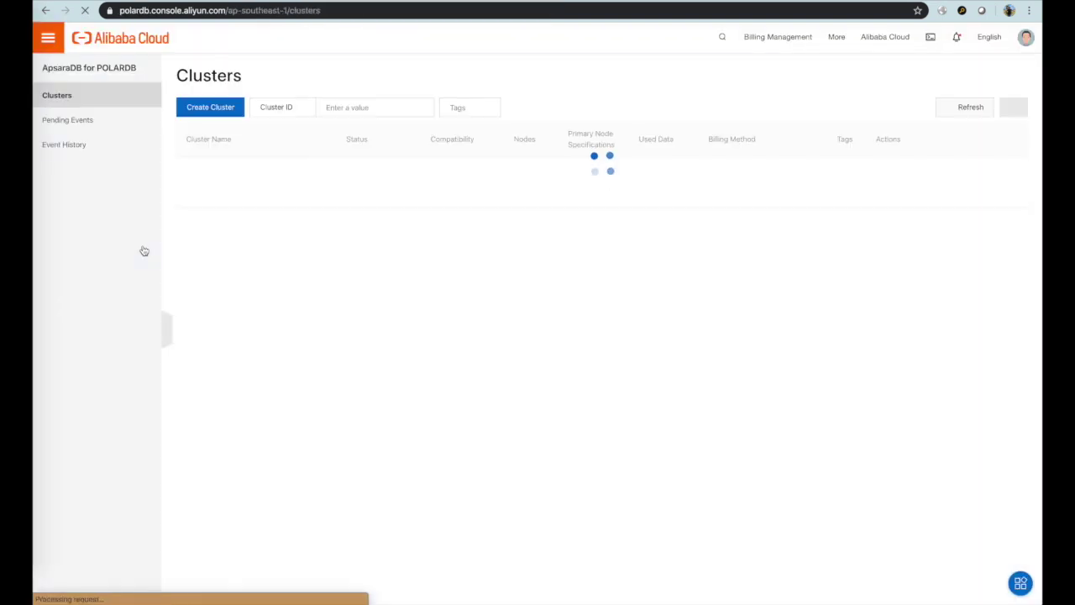
- Open the cluster overview and reload it to check the Synchronizing Data migration status
click(253, 192)
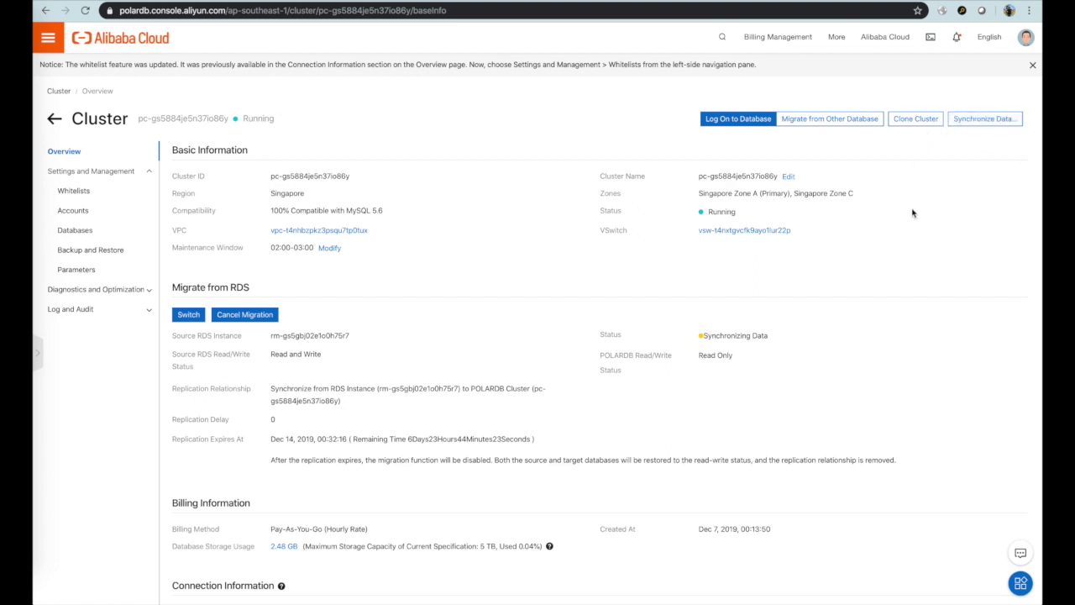
click(84, 10)
drag(730, 335, 801, 391)
click(802, 395)
click(85, 12)
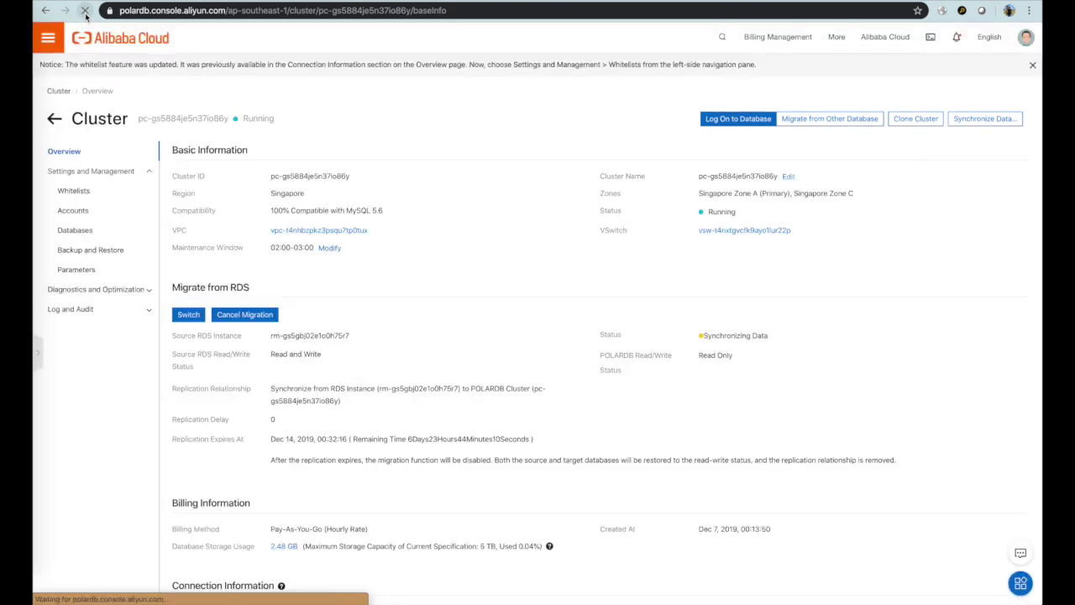
click(85, 12)
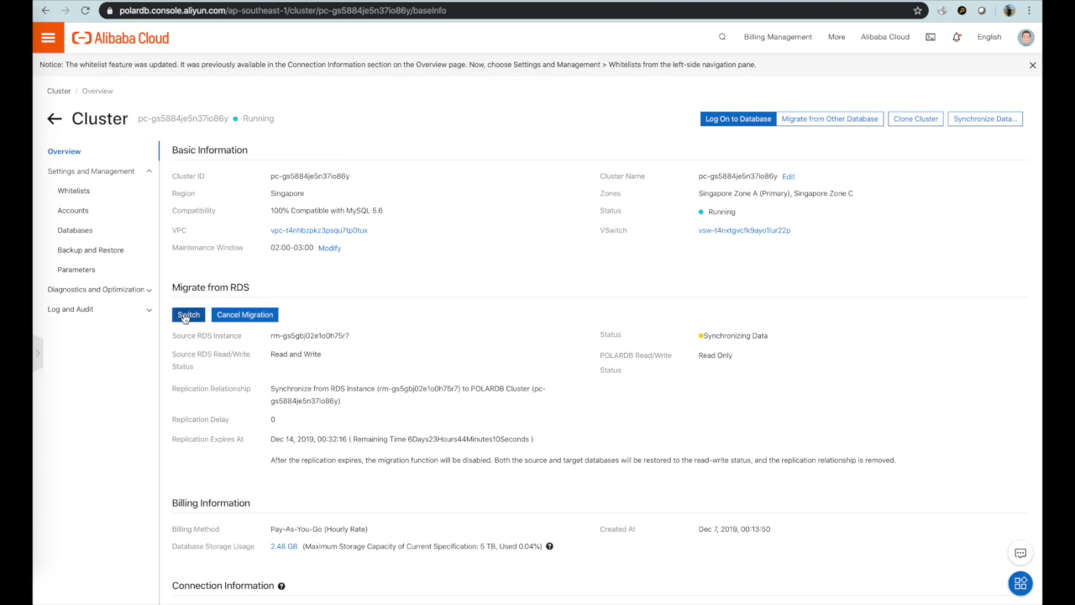
- Start switching the database to the PolarDB cluster and confirm with OK
click(187, 316)
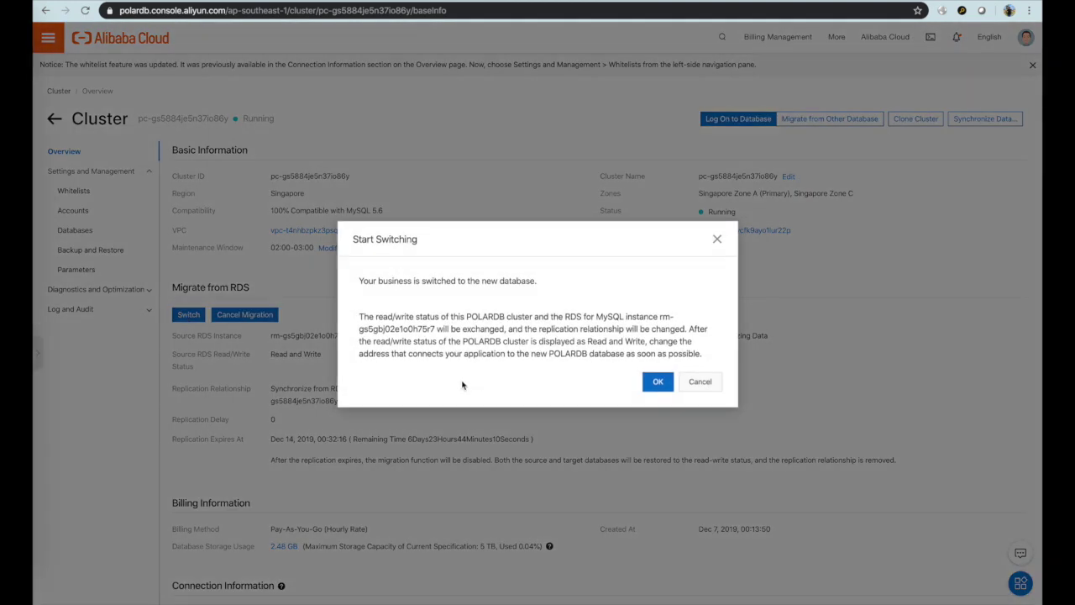
click(649, 383)
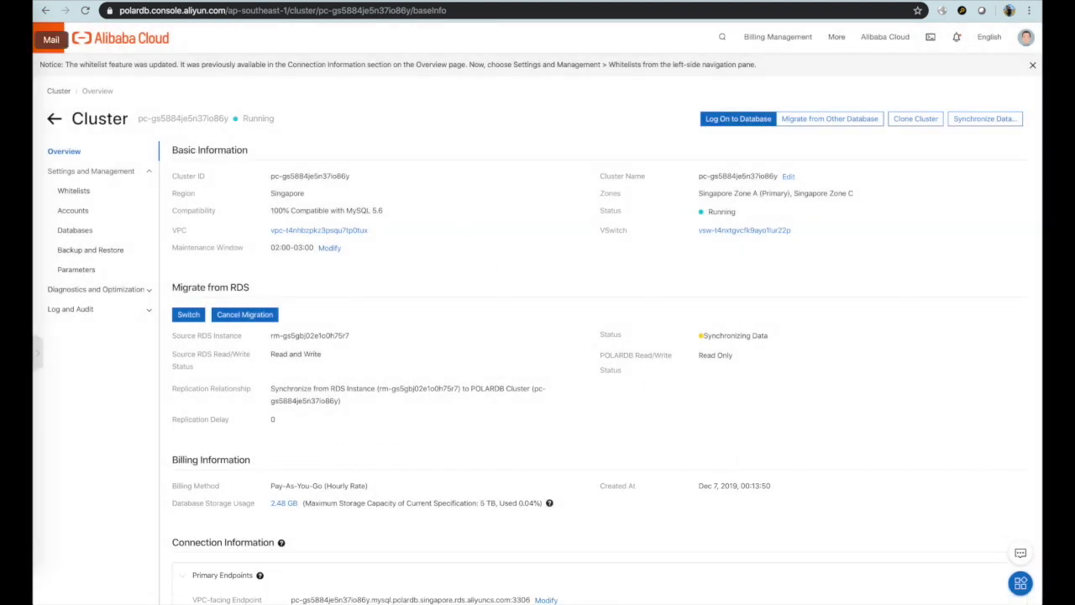
click(48, 37)
- Reload the overview until migration reads Switching Database, with replication expiring Dec 14, 2019
click(84, 11)
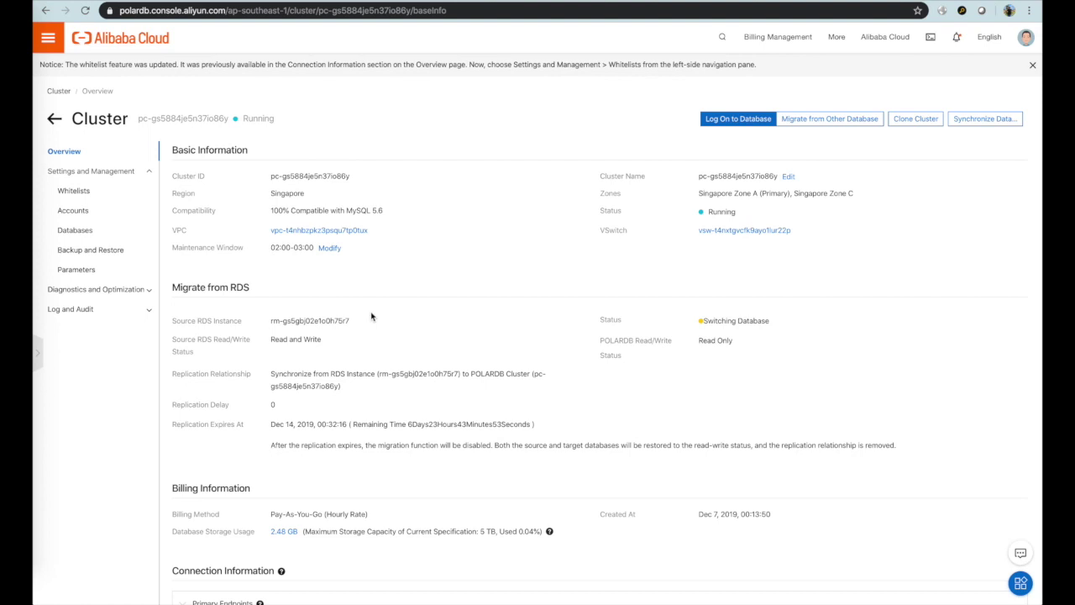
scroll(372, 317, down, 2)
scroll(372, 316, up, 2)
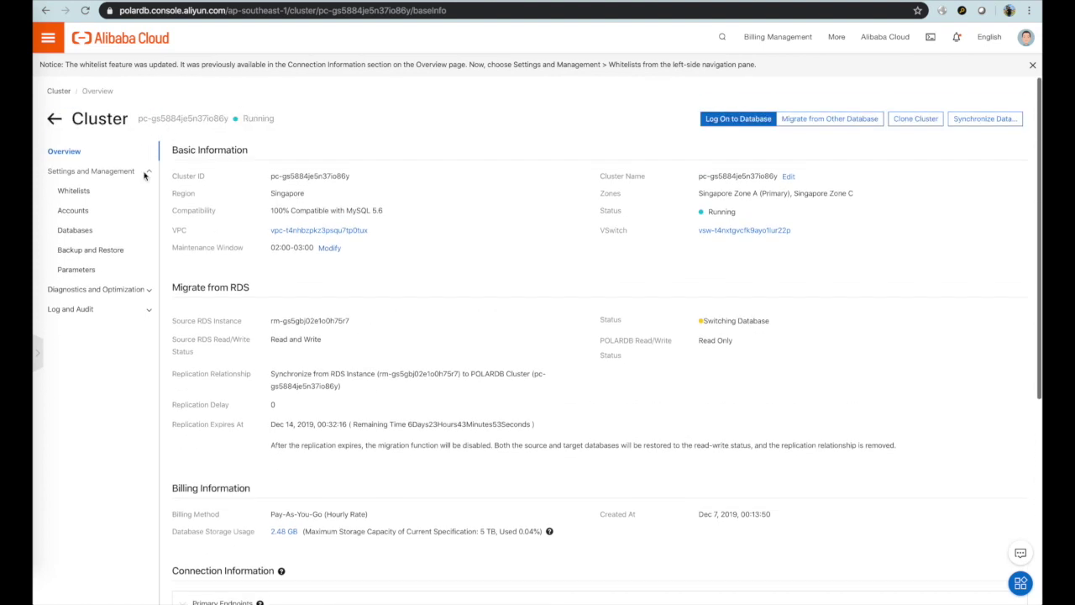
click(79, 156)
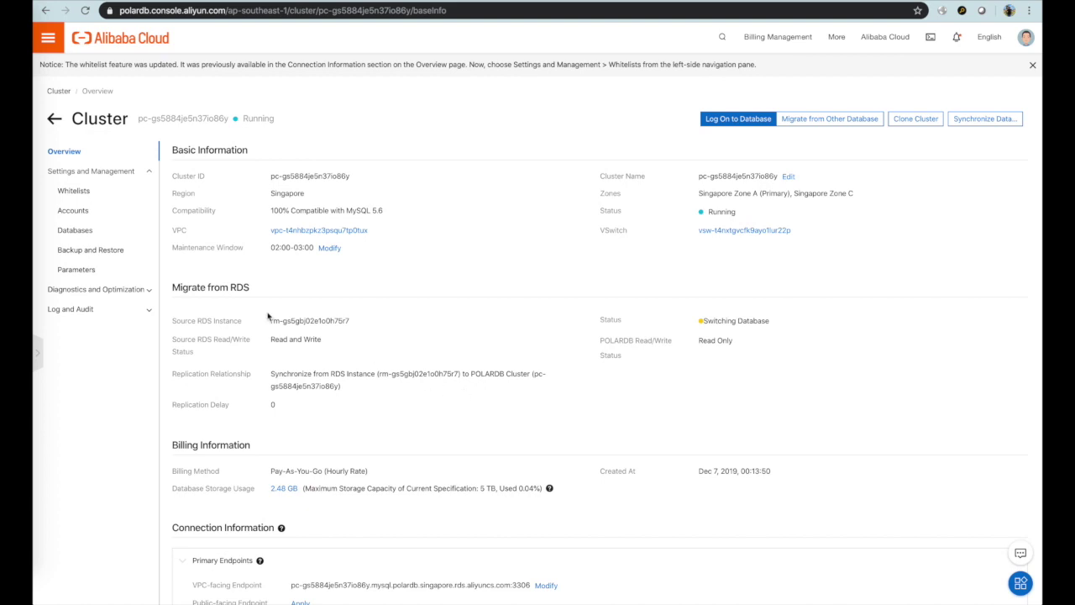
click(85, 10)
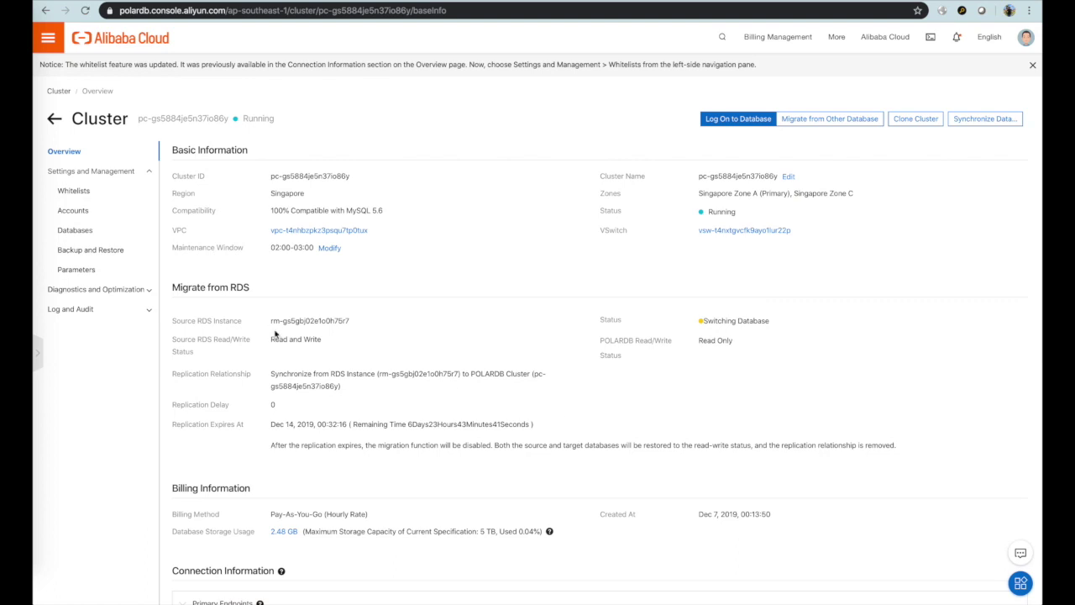
scroll(276, 334, down, 4)
scroll(277, 315, up, 2)
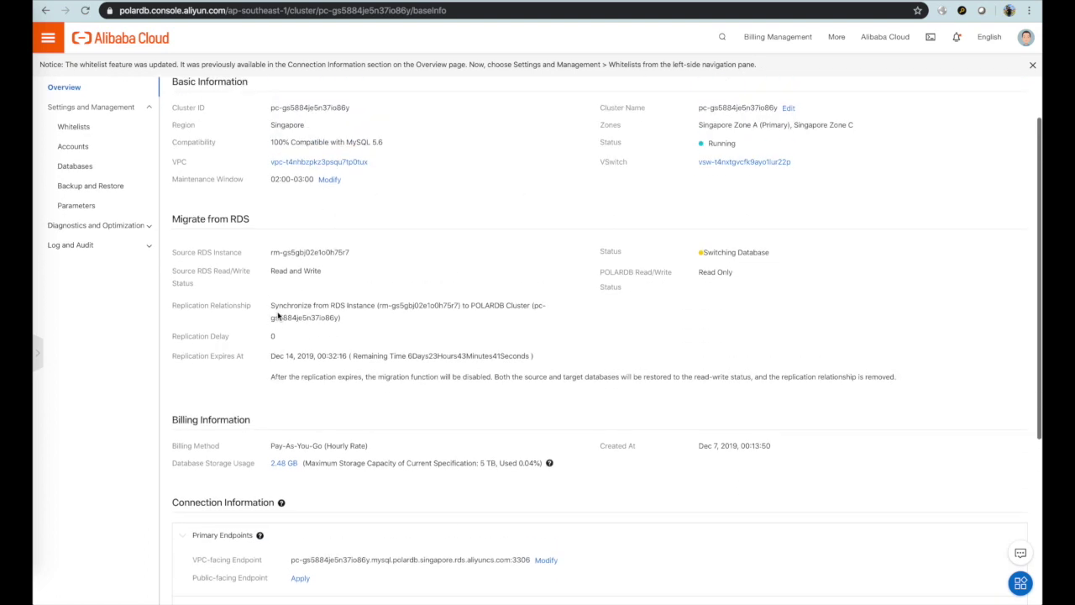
scroll(325, 284, up, 1)
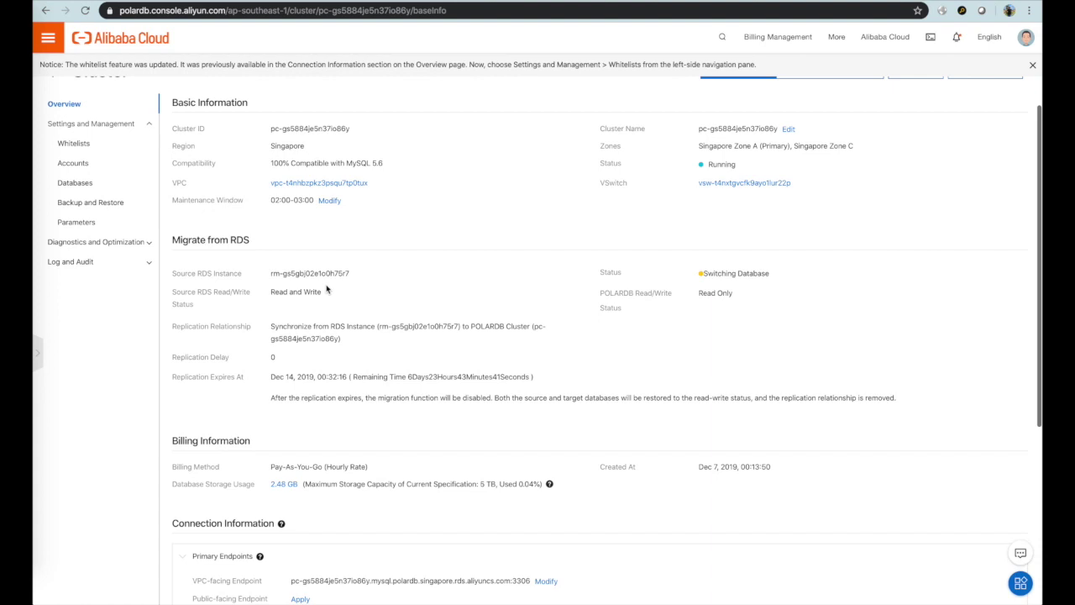
scroll(76, 161, up, 2)
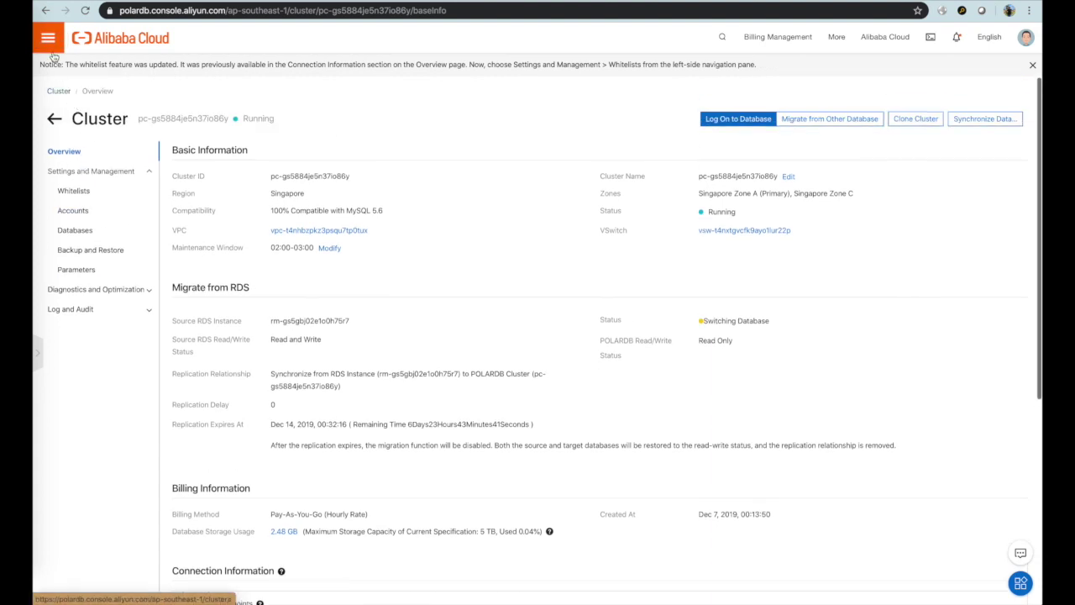
click(48, 38)
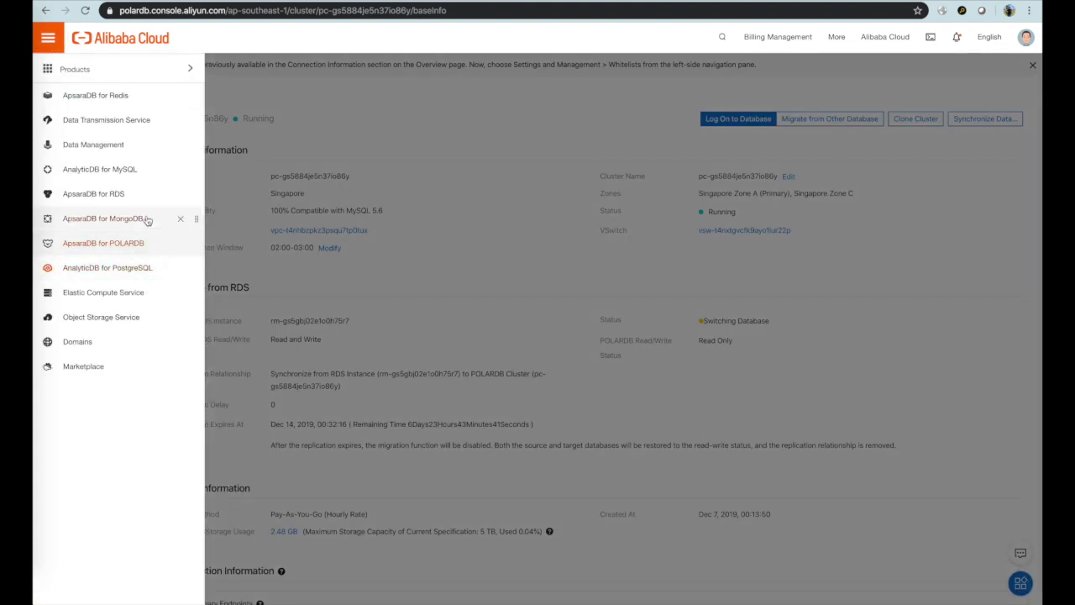
click(132, 194)
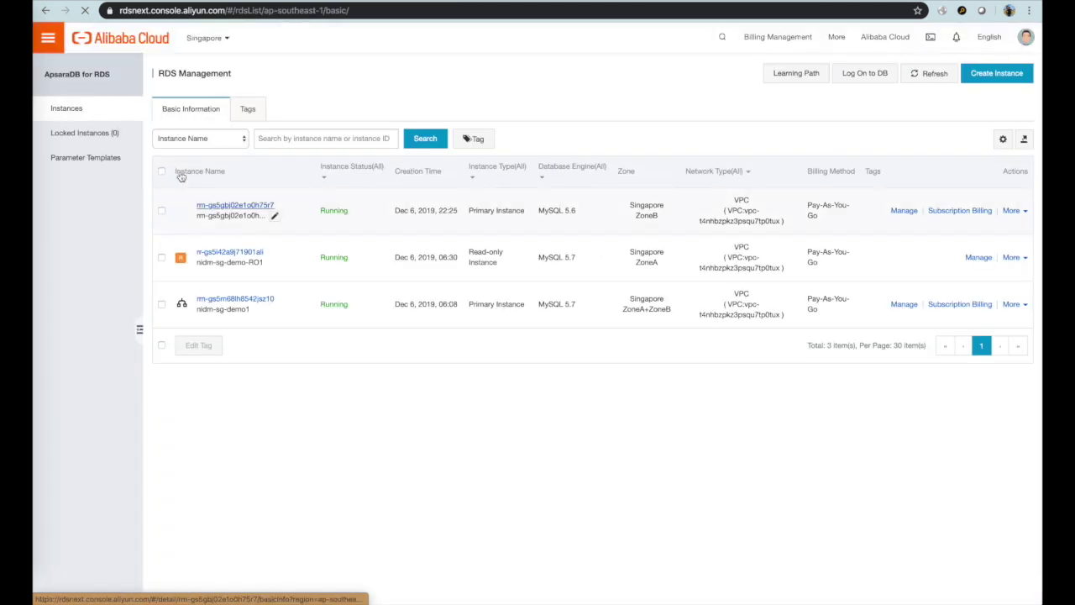
click(47, 38)
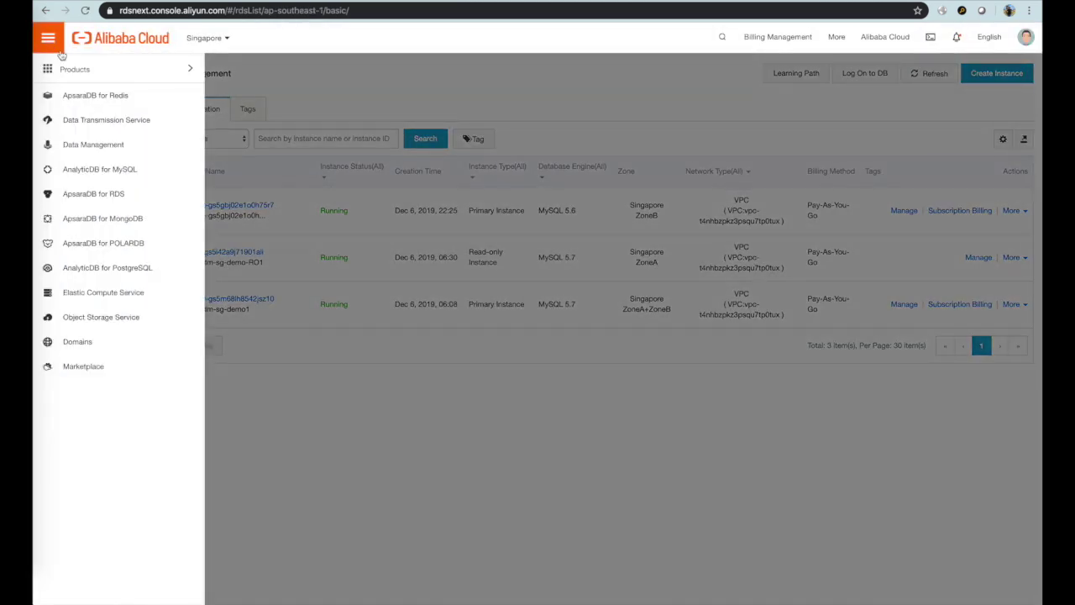
click(140, 243)
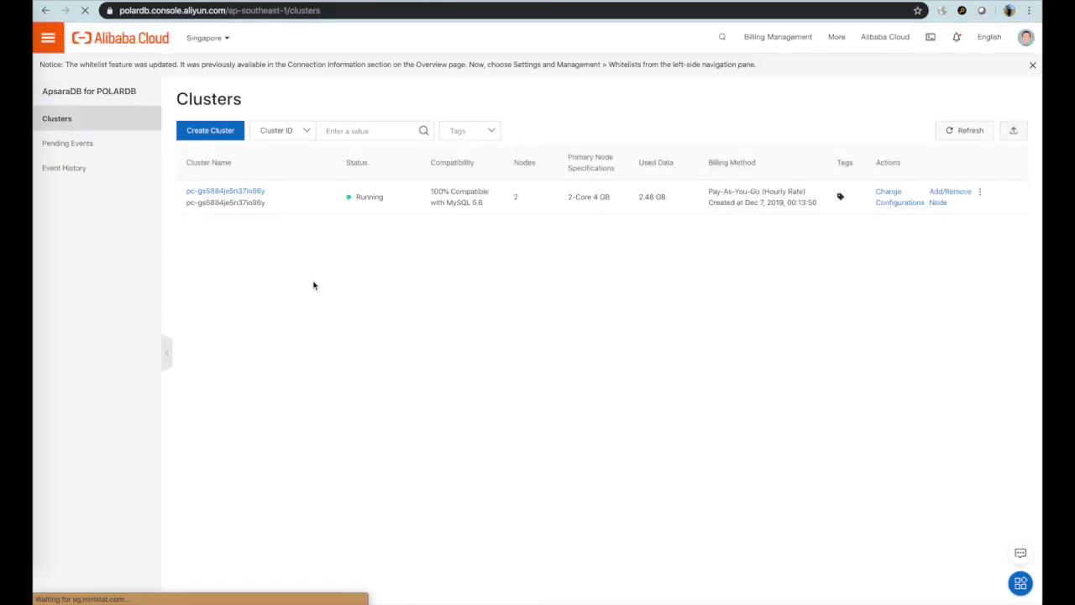
click(246, 193)
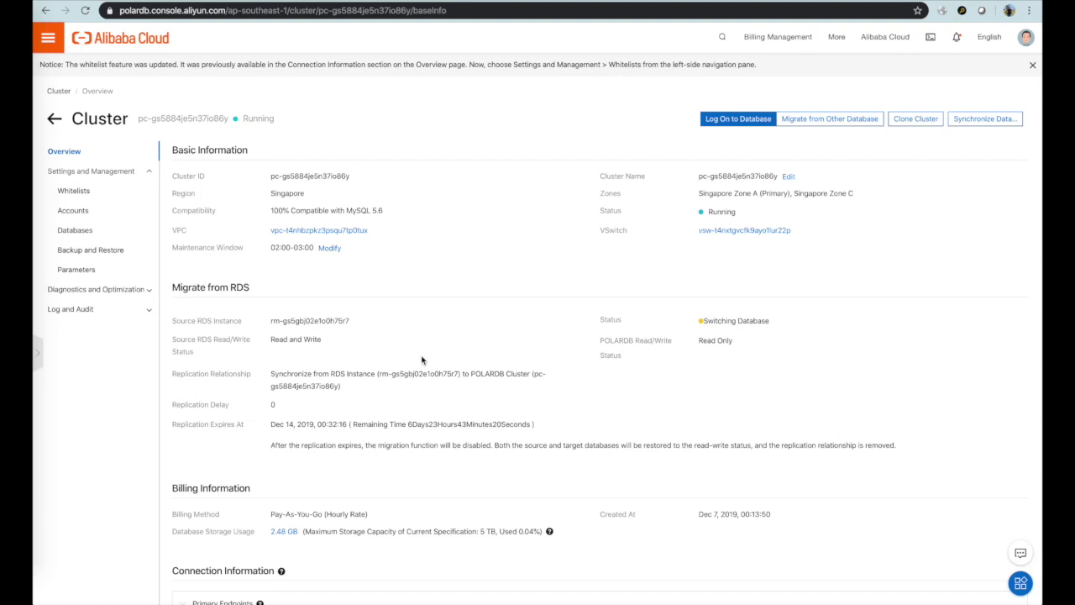
scroll(423, 359, down, 5)
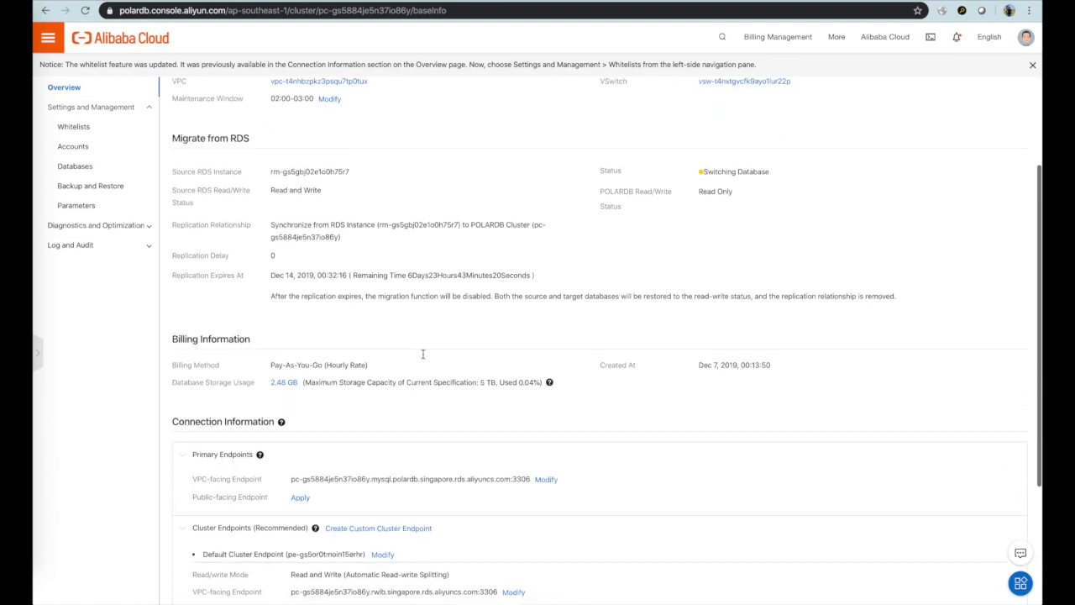
scroll(423, 358, down, 3)
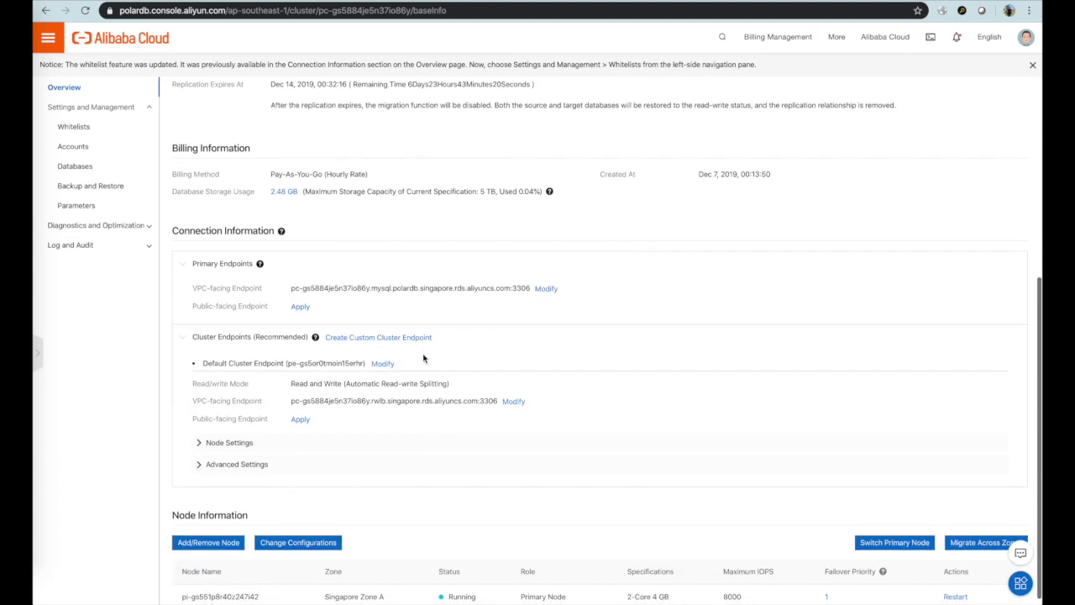
scroll(423, 358, up, 8)
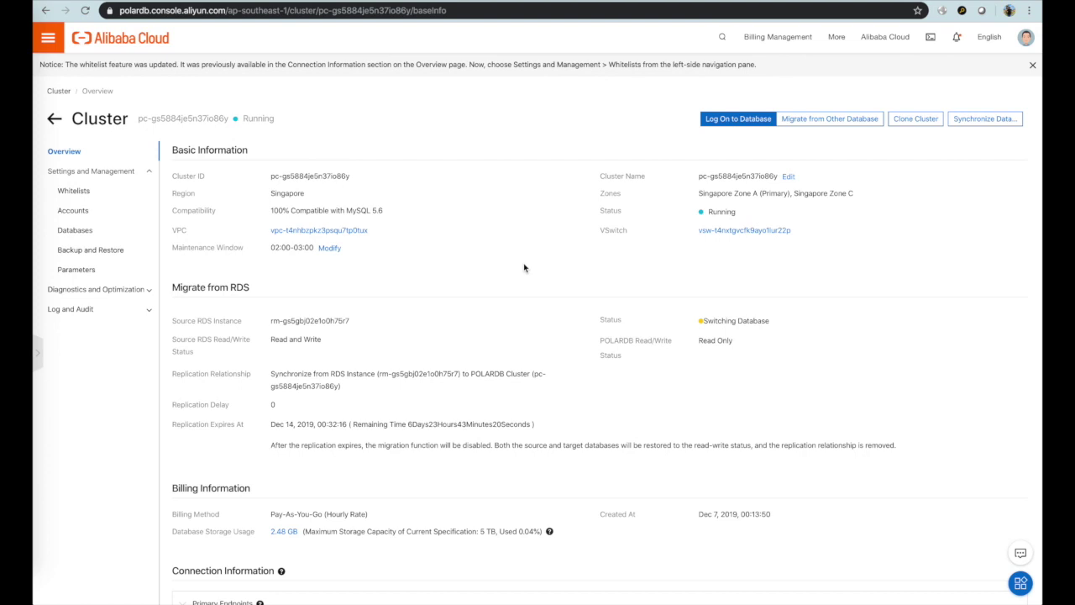
key(super+r)
- Refresh the cluster overview twice to check whether migration status reads Database Switchover Completed
click(99, 172)
click(99, 173)
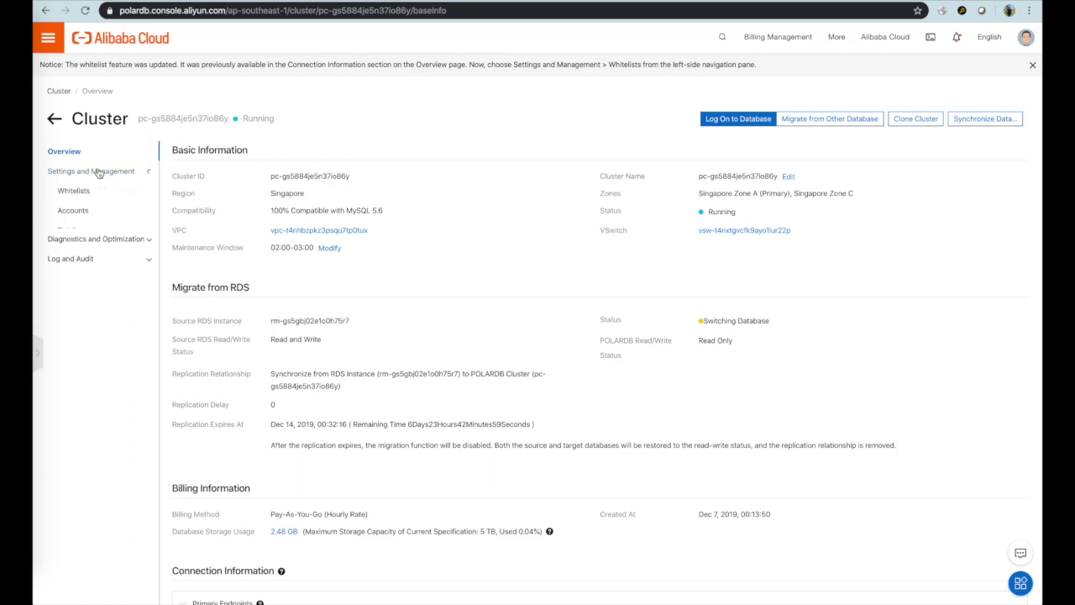
click(121, 291)
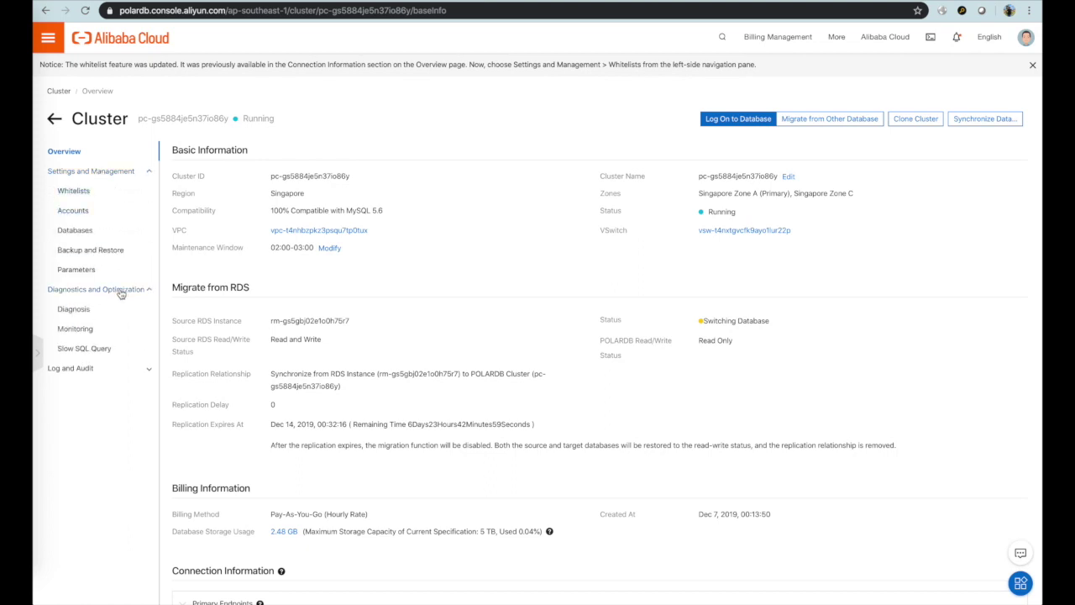
click(121, 291)
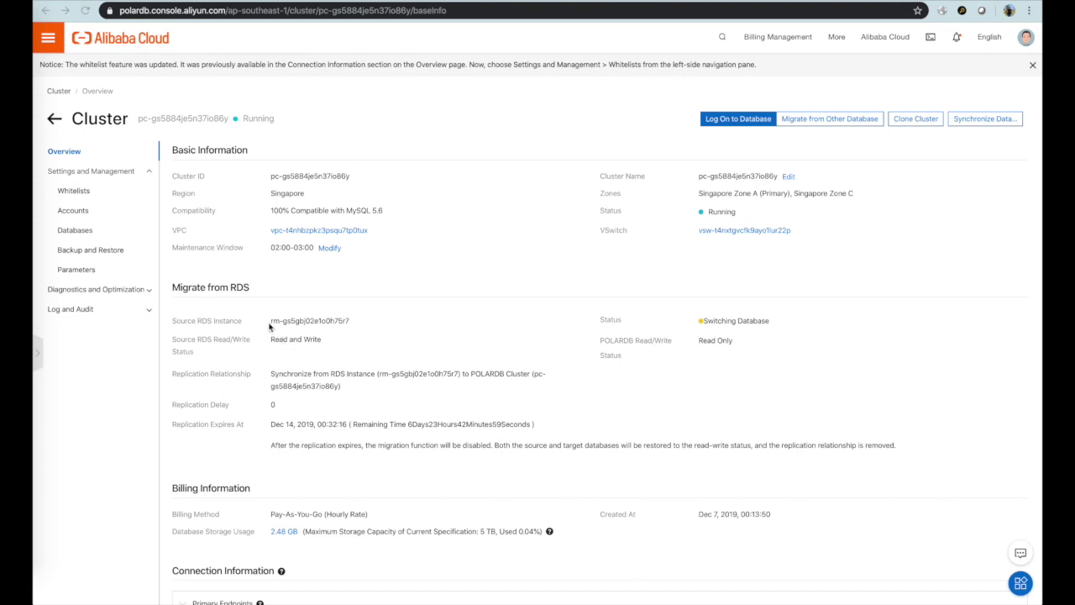
click(85, 12)
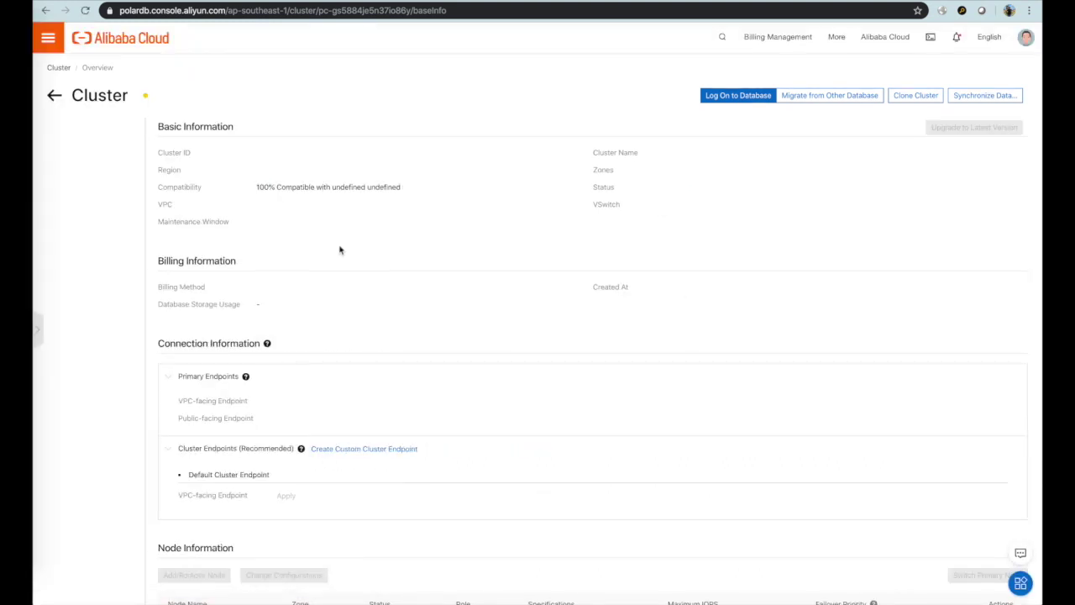
click(85, 11)
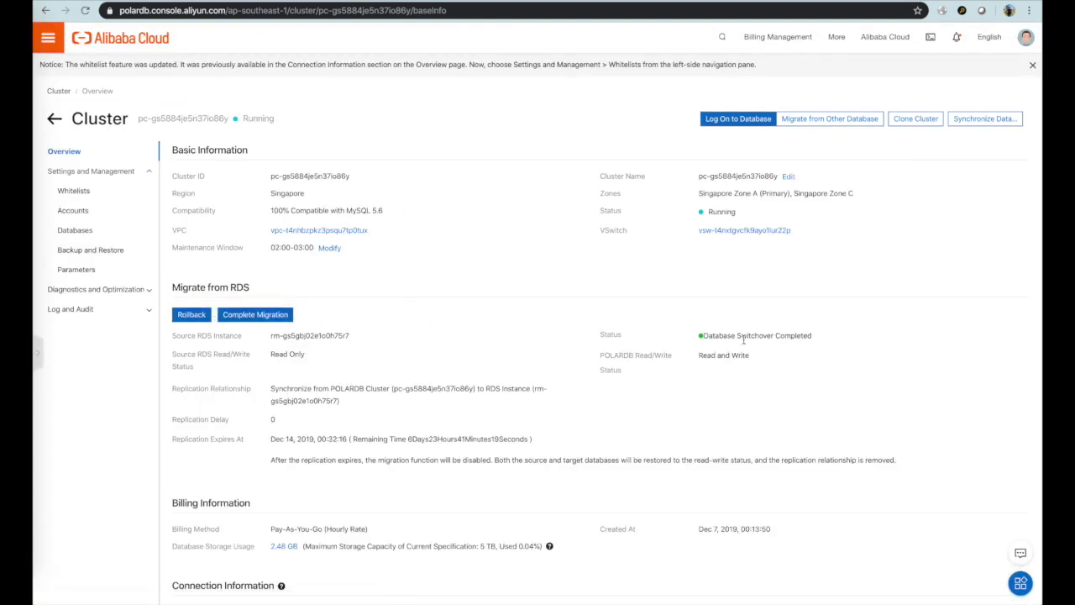
- With switchover completed, run and confirm Complete Migration under Migrate from RDS
drag(741, 335, 760, 365)
click(770, 370)
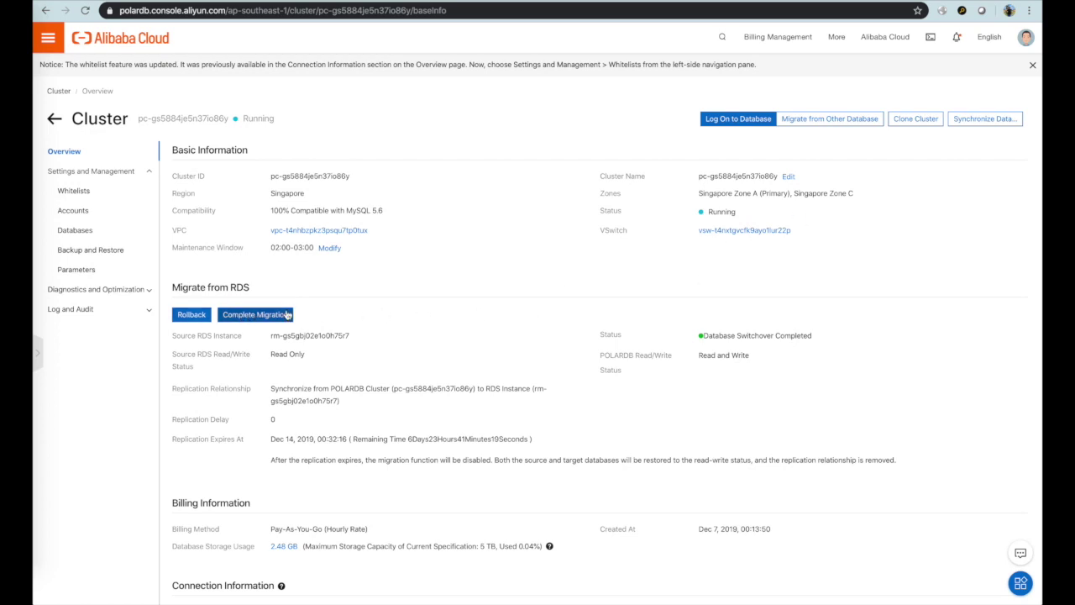
click(287, 315)
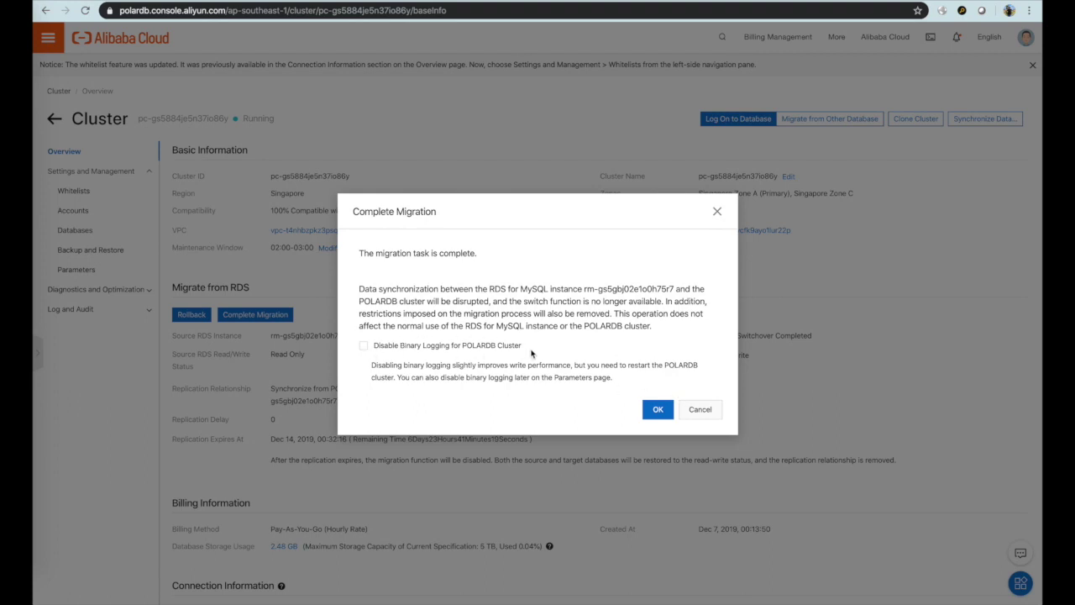
click(662, 411)
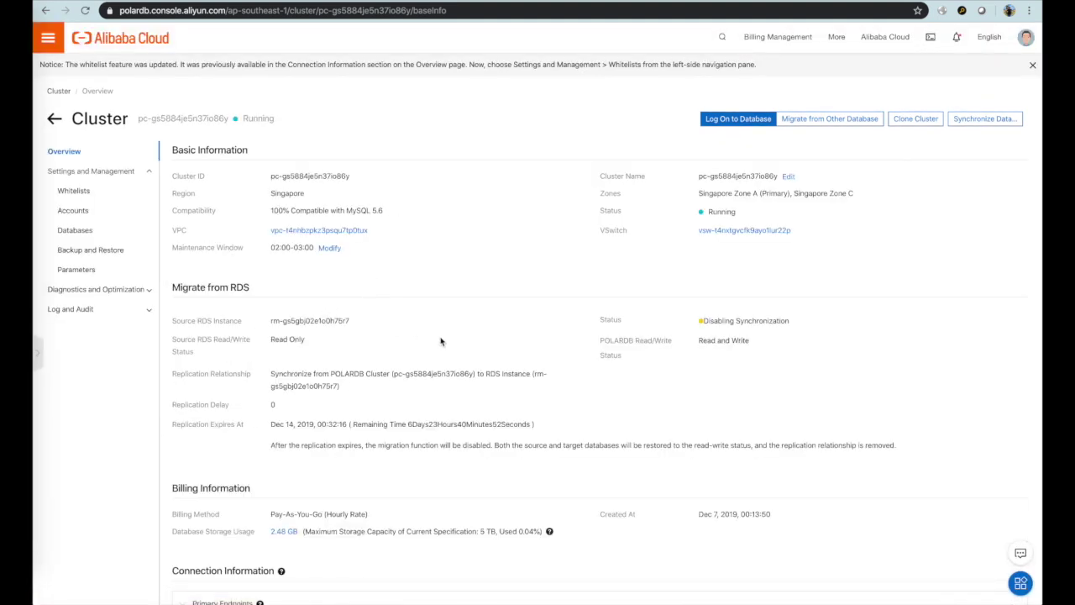
drag(774, 320, 694, 320)
click(789, 343)
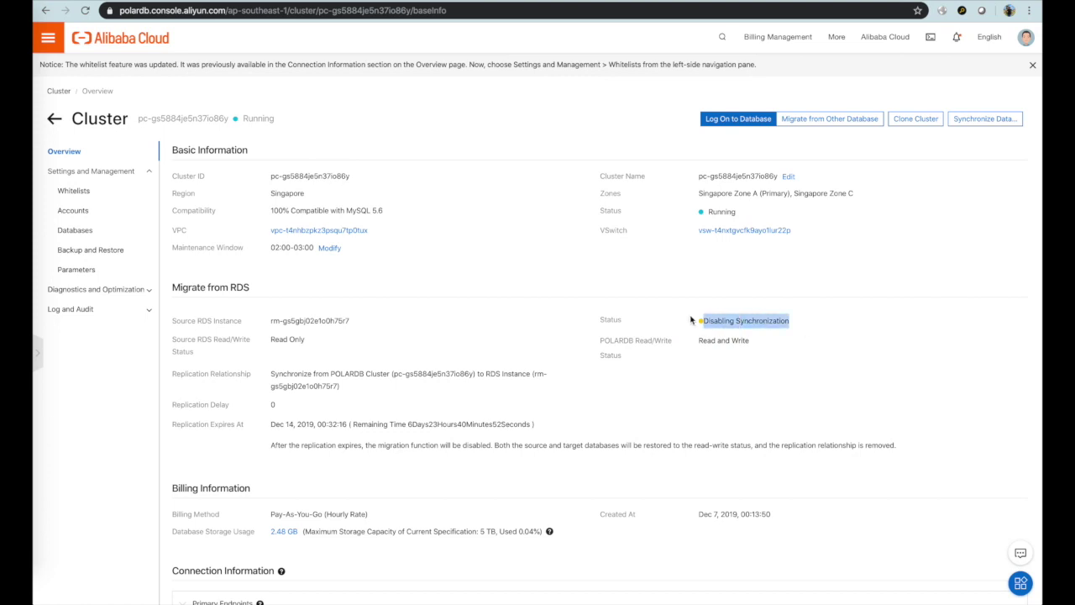
click(555, 279)
click(48, 37)
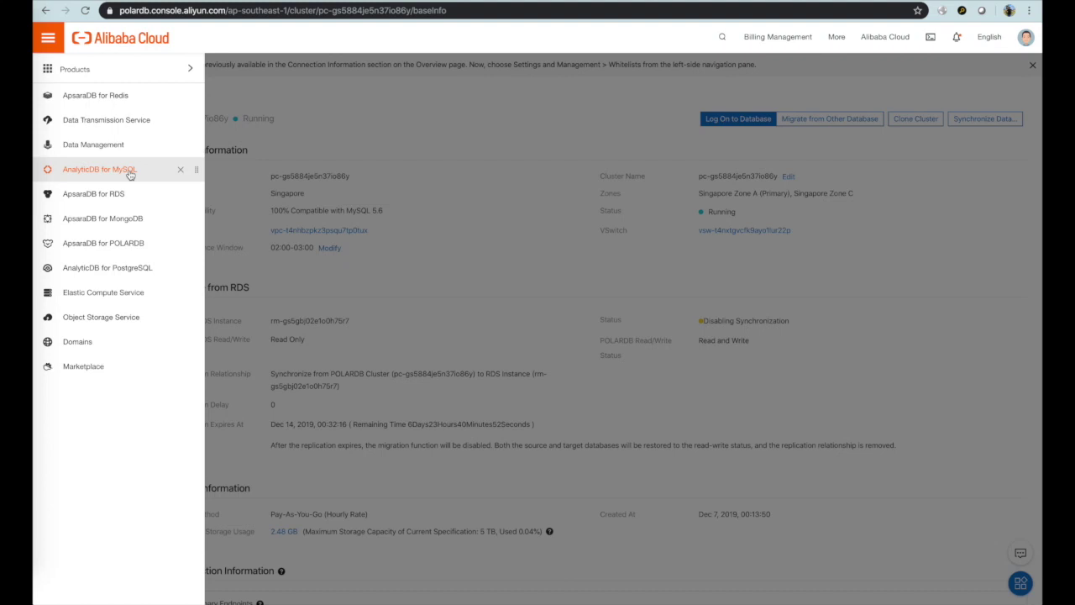
click(119, 199)
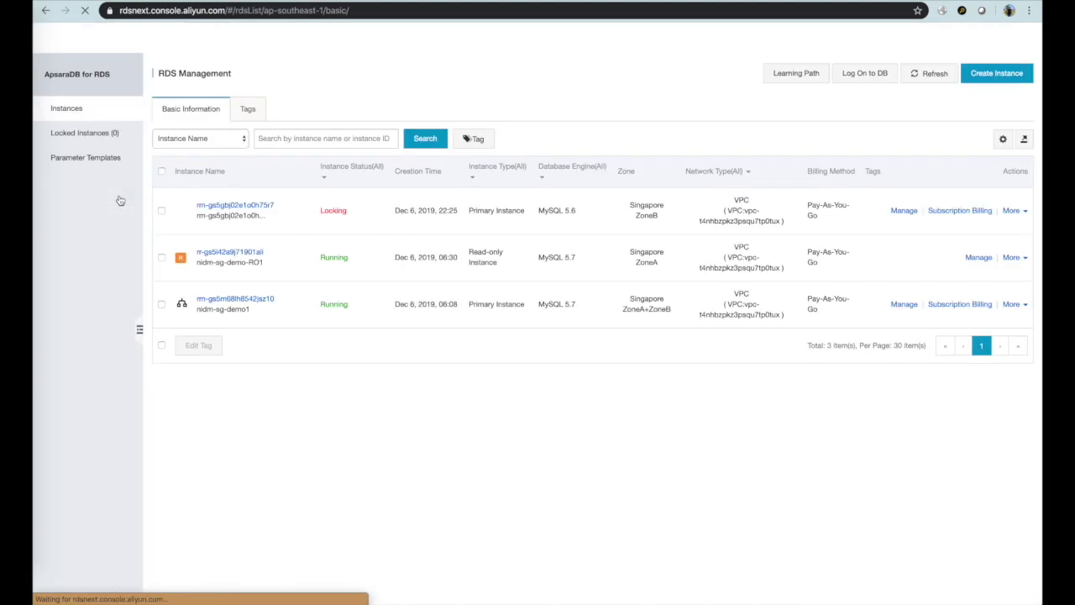
double_click(339, 210)
click(51, 40)
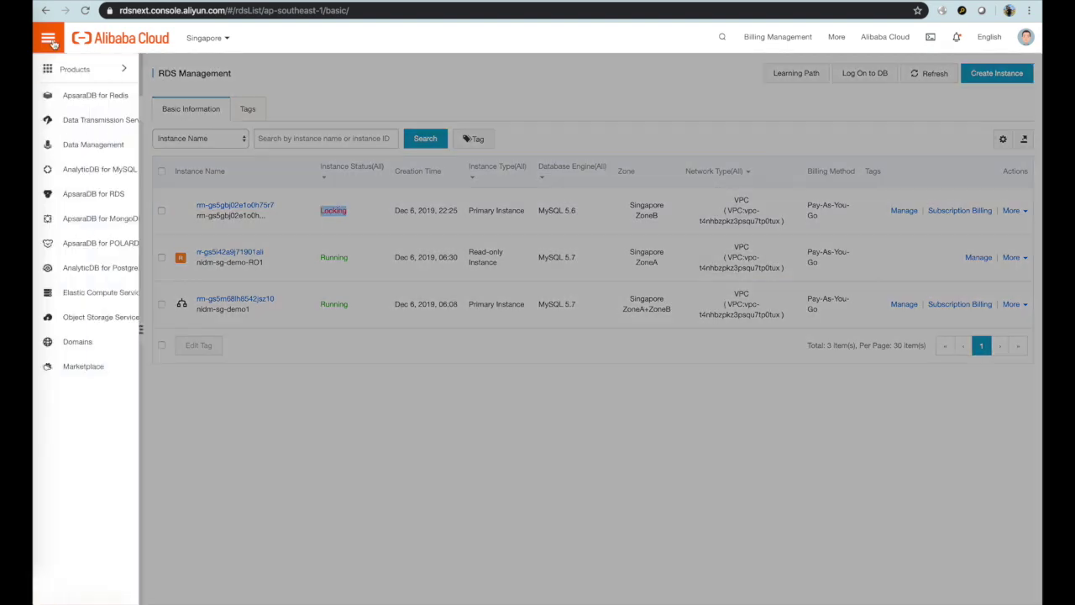
click(143, 243)
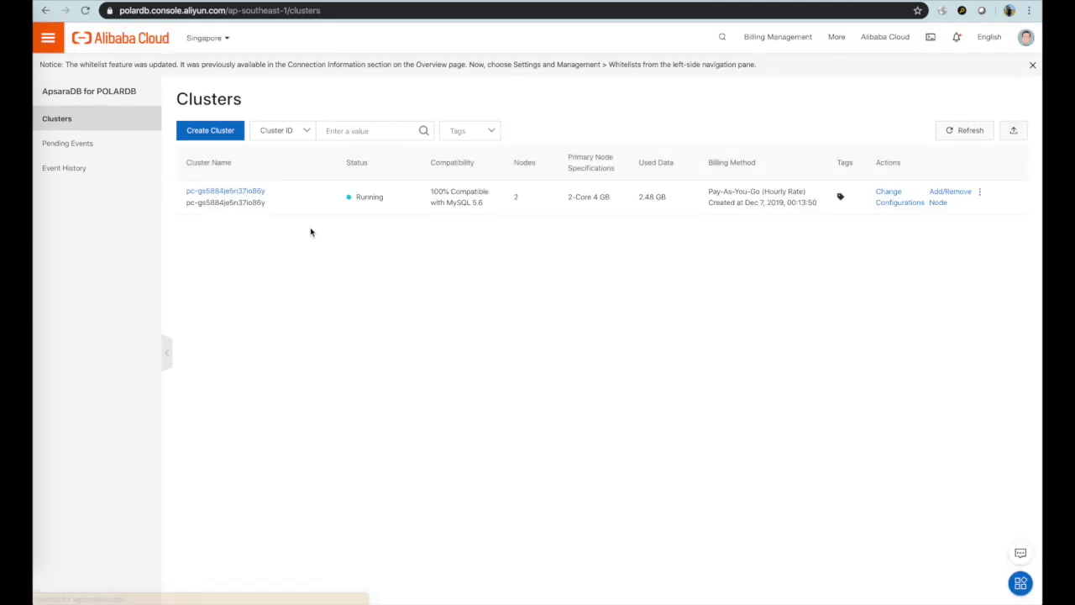
click(252, 192)
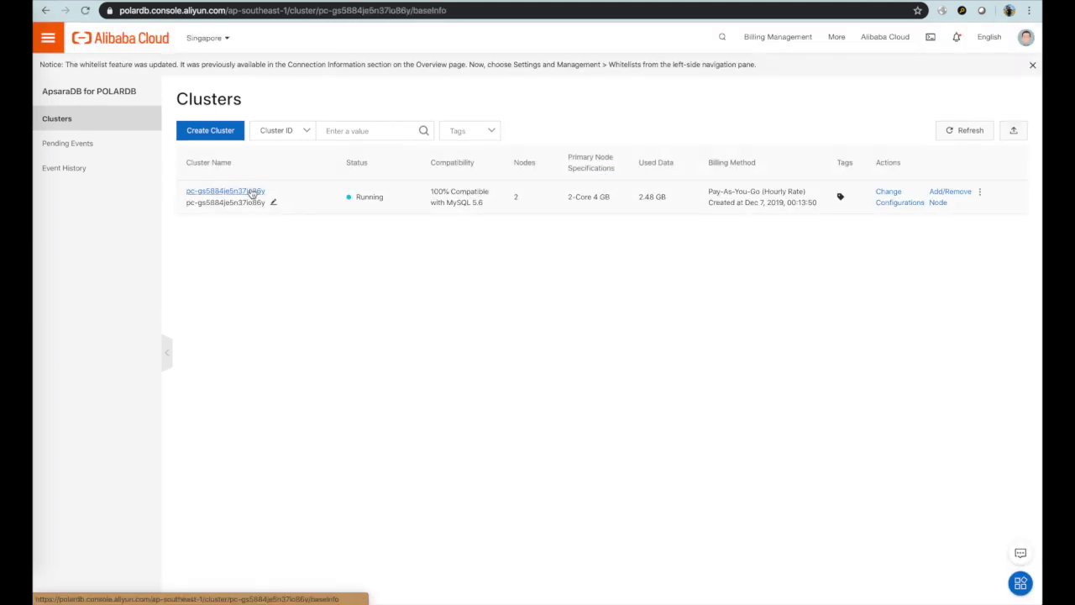
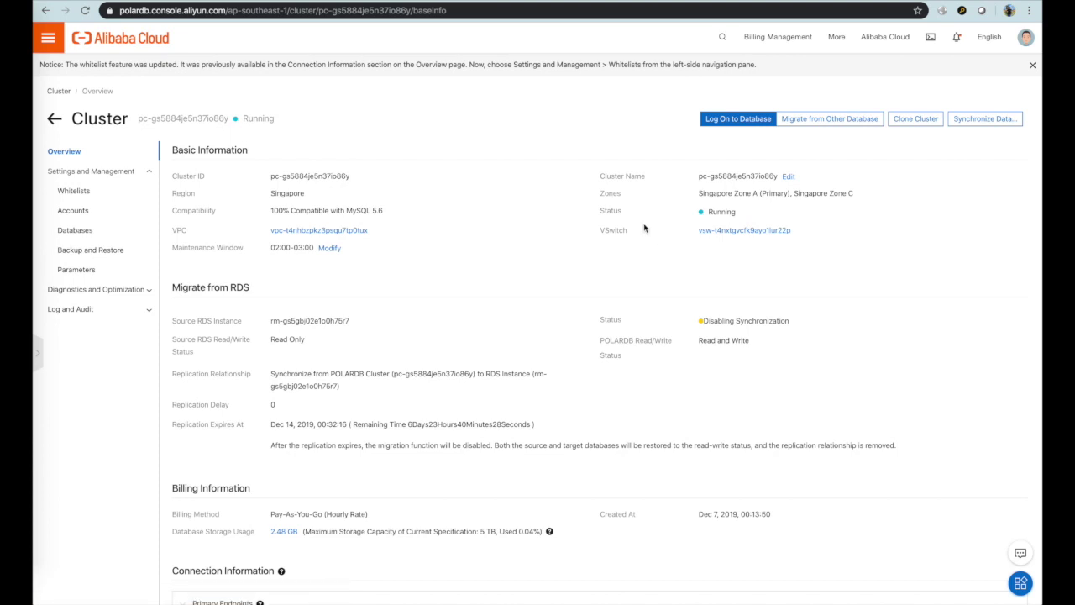
- Reload the cluster overview, check the Connection Information endpoints, and request a public cluster endpoint
click(88, 11)
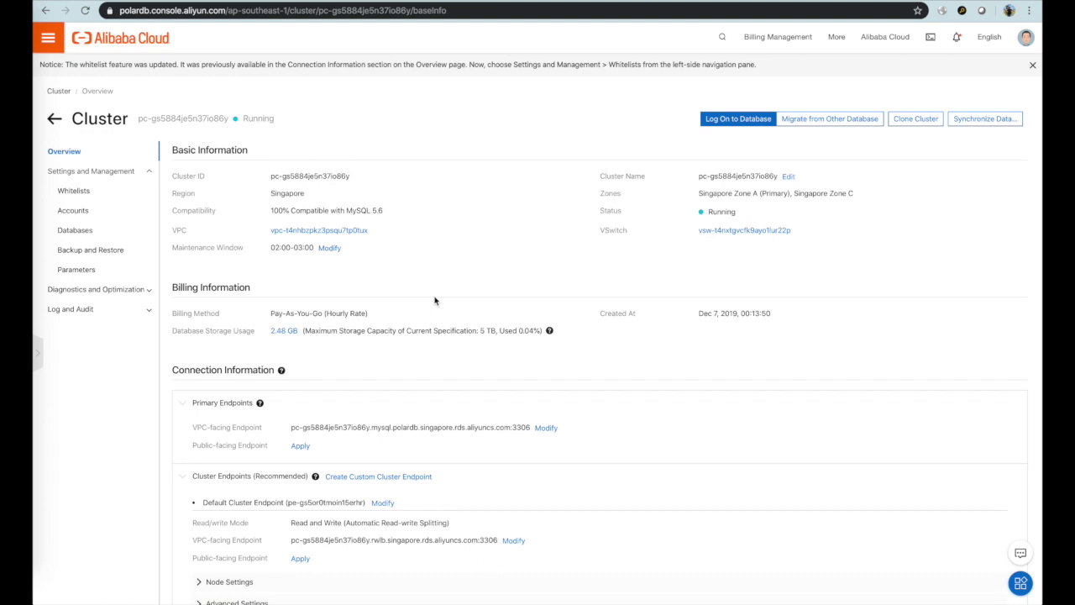
scroll(434, 299, down, 5)
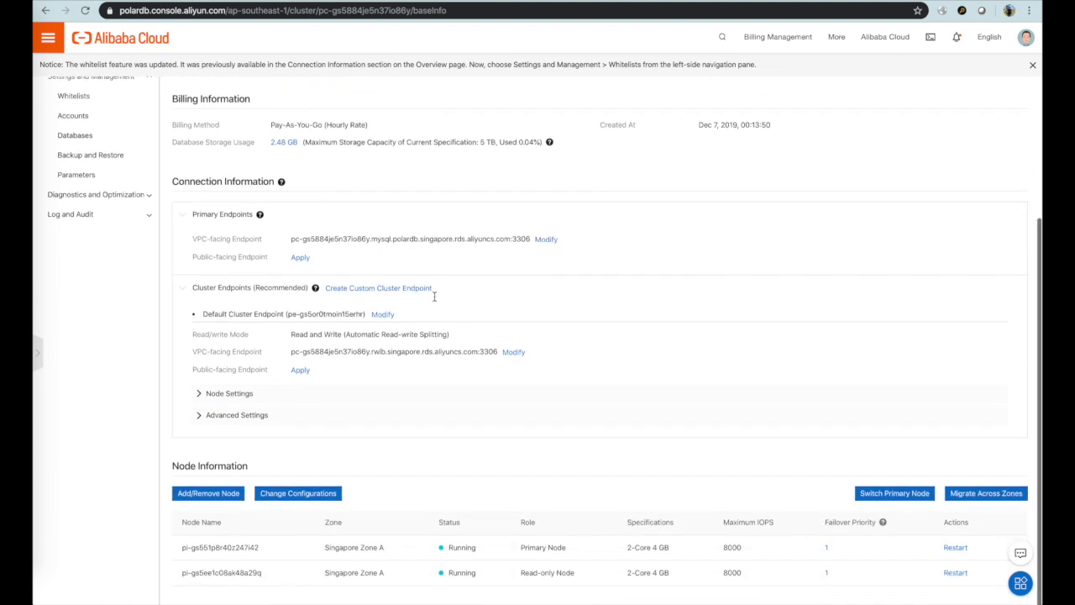
scroll(592, 406, up, 5)
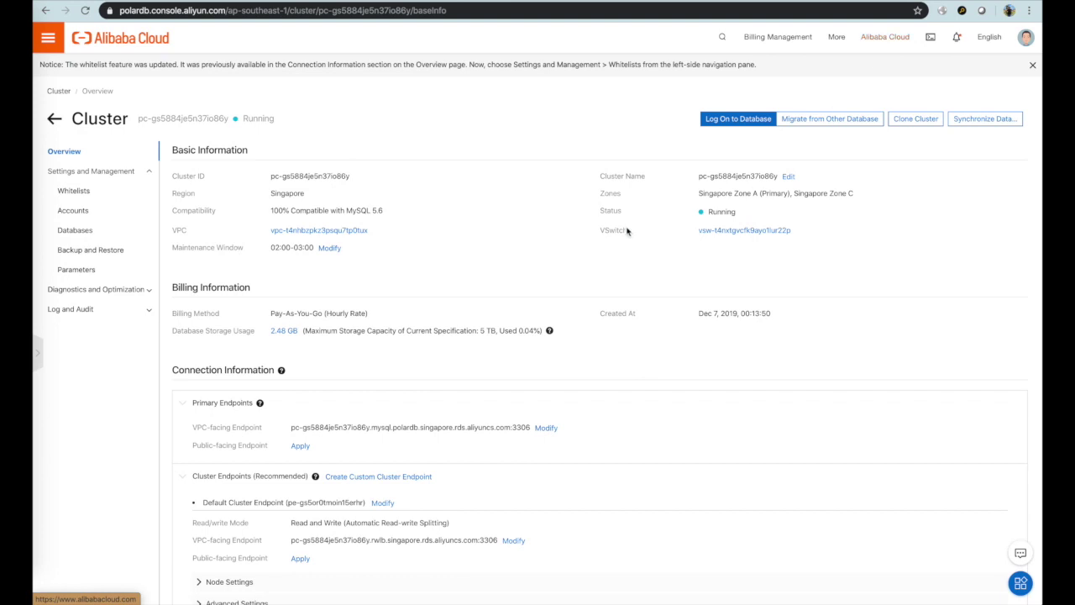
scroll(601, 233, down, 3)
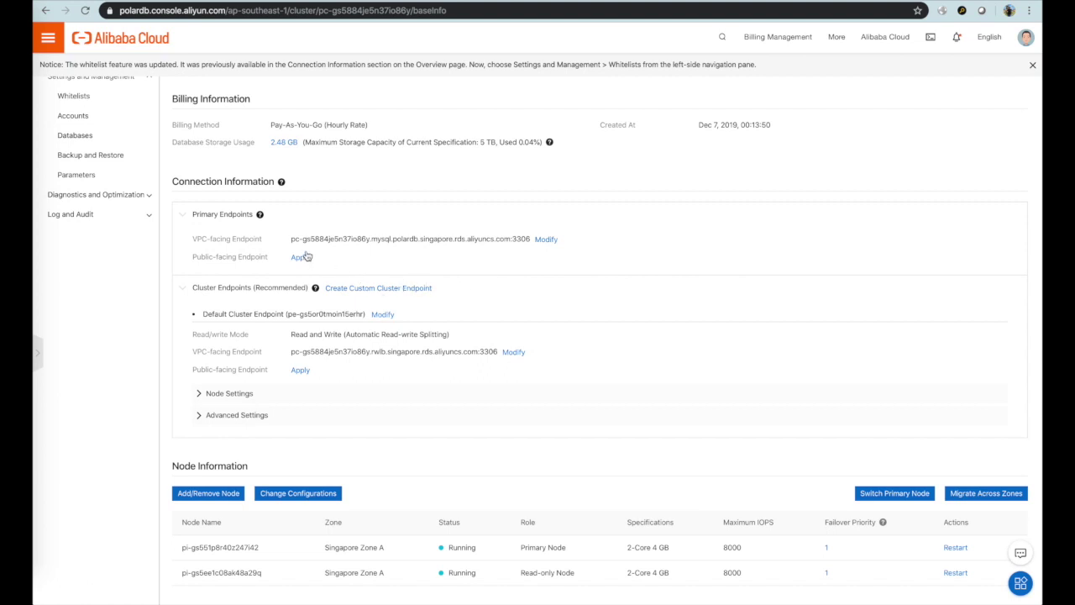
click(302, 370)
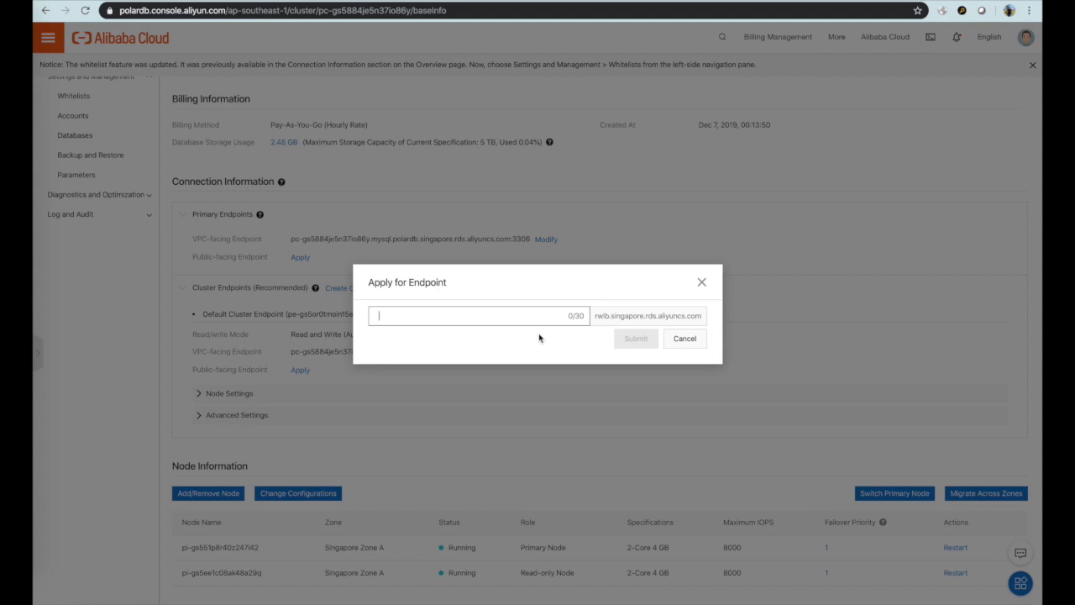
- Submit 'tpcctest' as the public endpoint prefix, reload, and copy tpcctest.rwlb.singapore.rds.aliyuncs.com
text(tpcc)
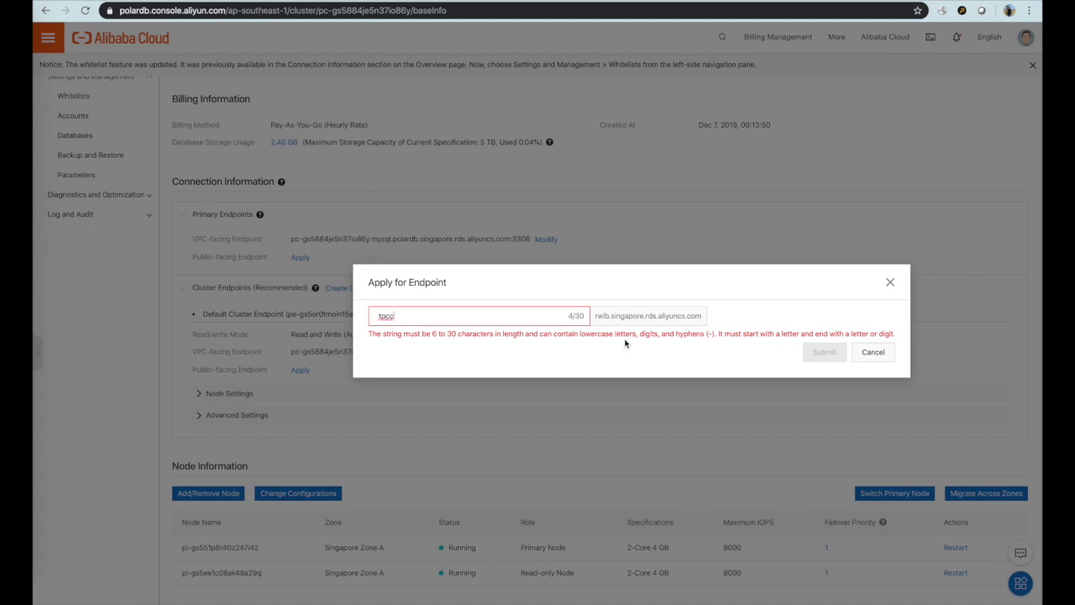
text(test)
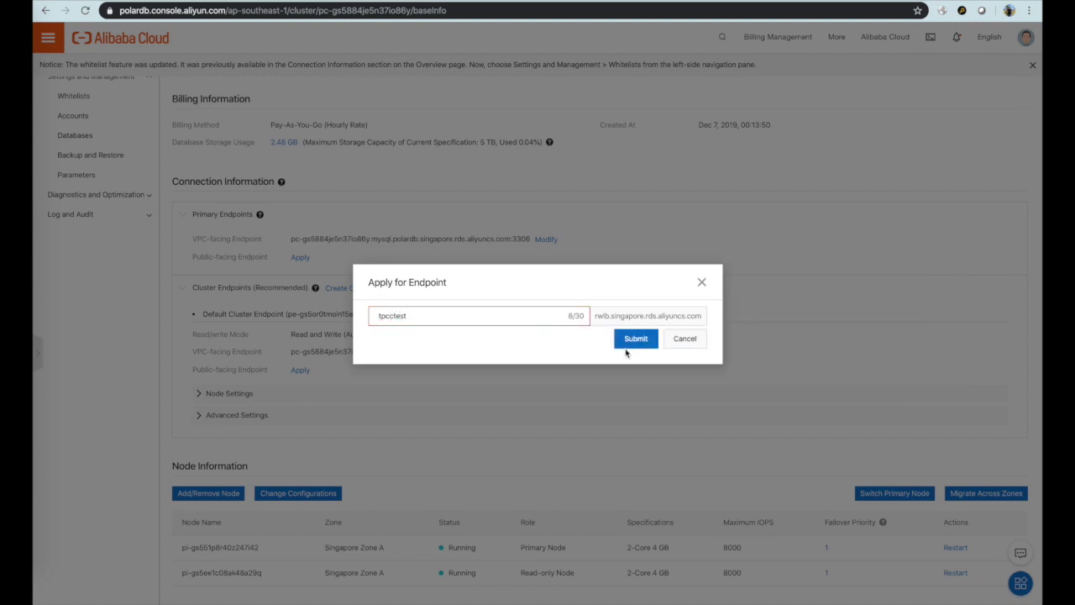
click(630, 341)
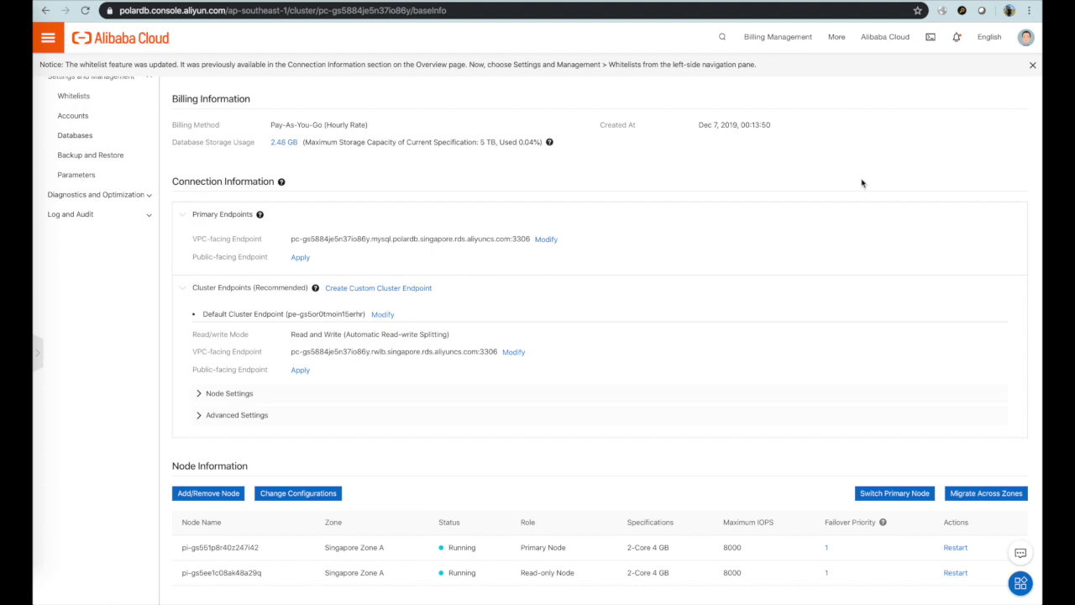
key(ctrl+r)
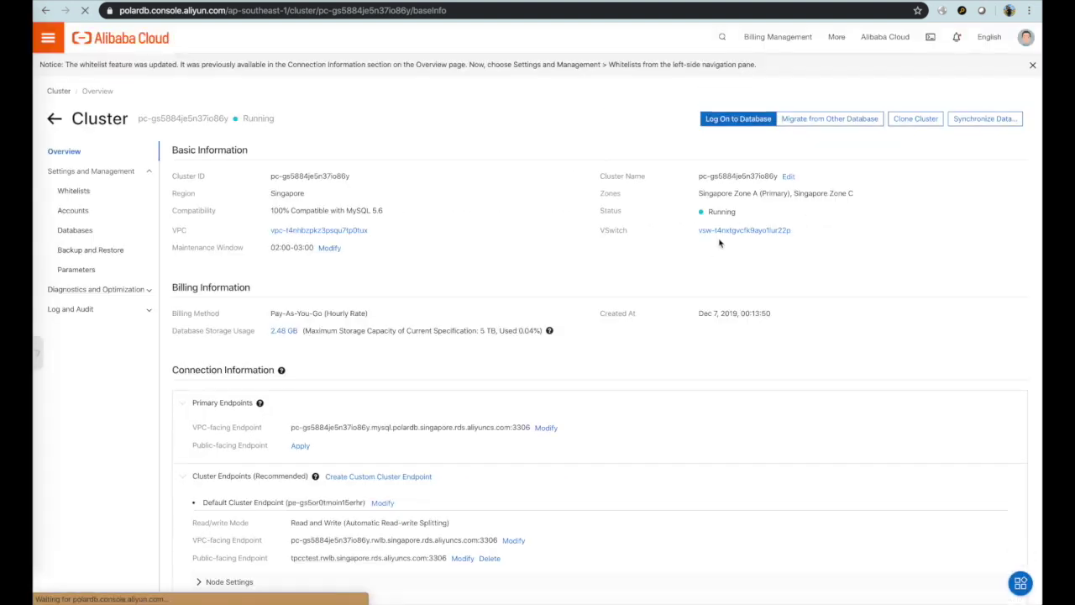
scroll(720, 344, down, 2)
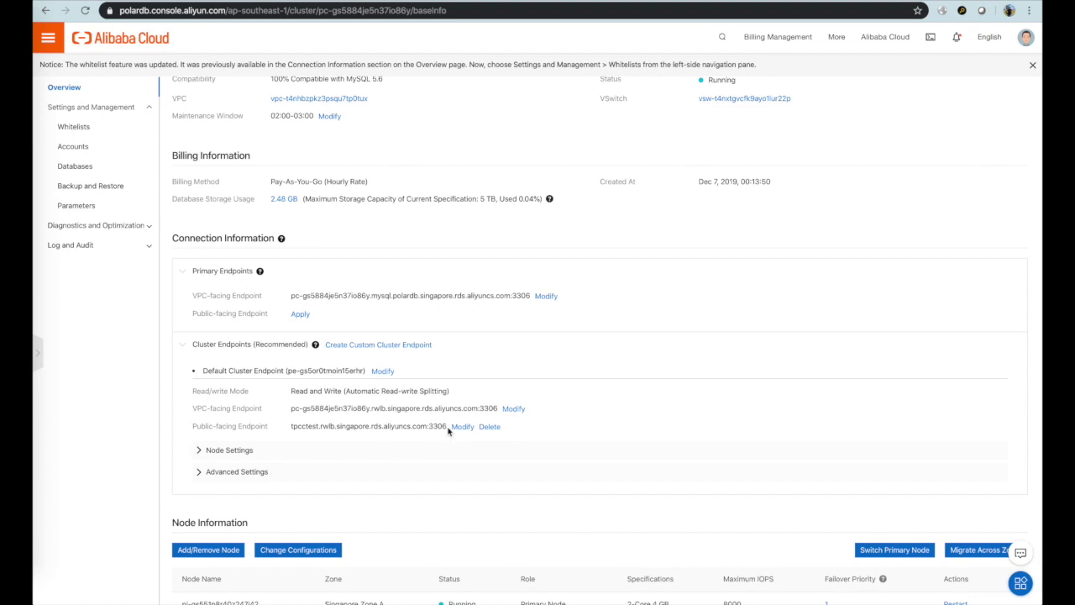
drag(426, 428, 284, 433)
key(super+c)
key(super+Tab)
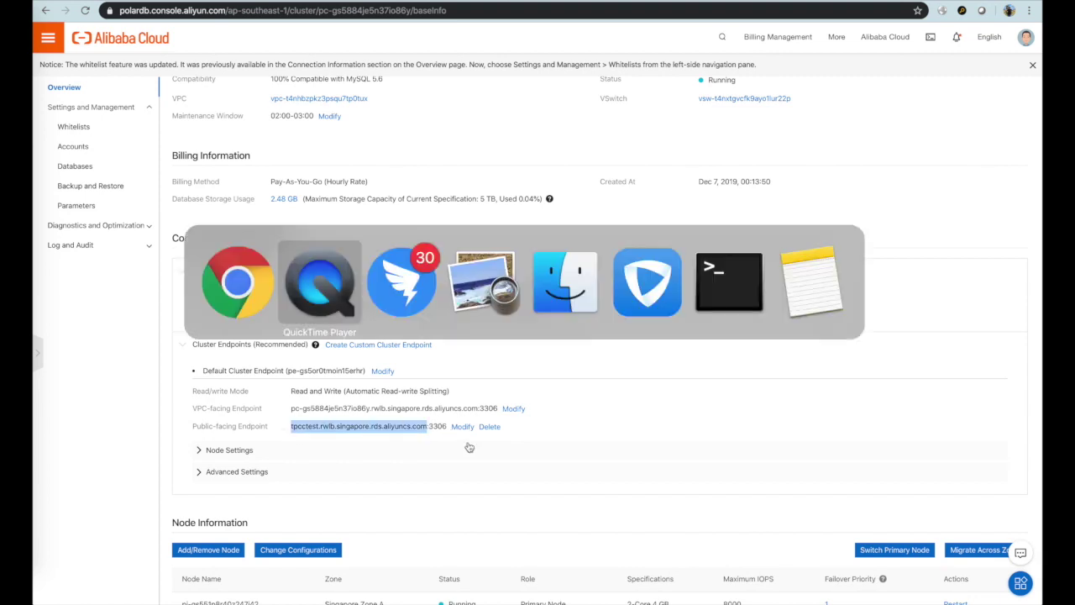
- Reconnect to the source RDS, list schemas, switch to tpcc and rerun the orders count query
key(super+Tab)
key(super+Tab)
key(super+Tab)
key(super+Tab)
key(super+Tab)
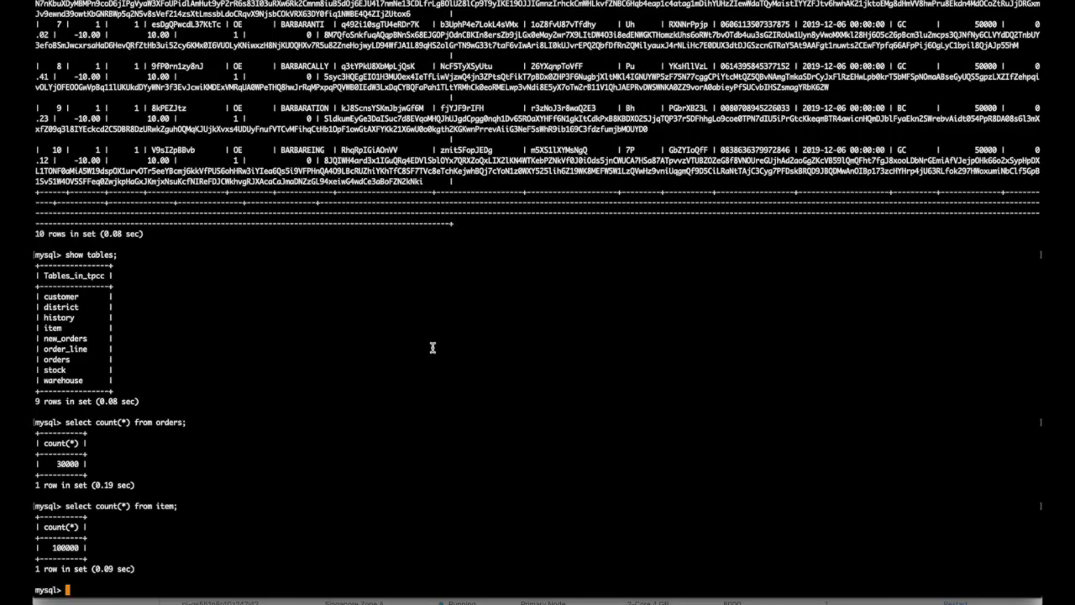
key(ctrl+d)
key(Up)
key(Return)
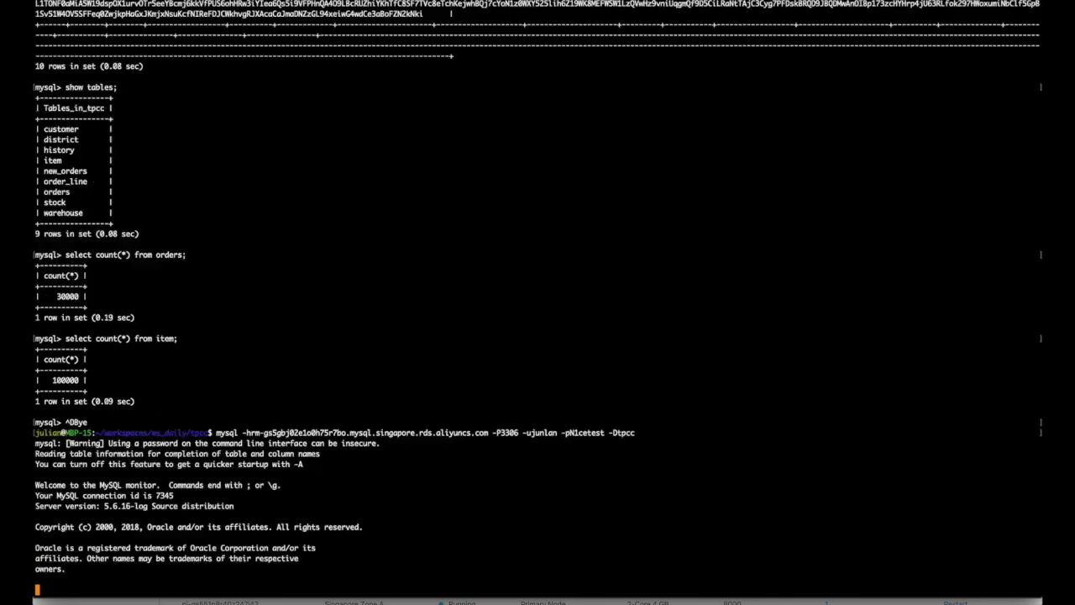
text(show schemas;)
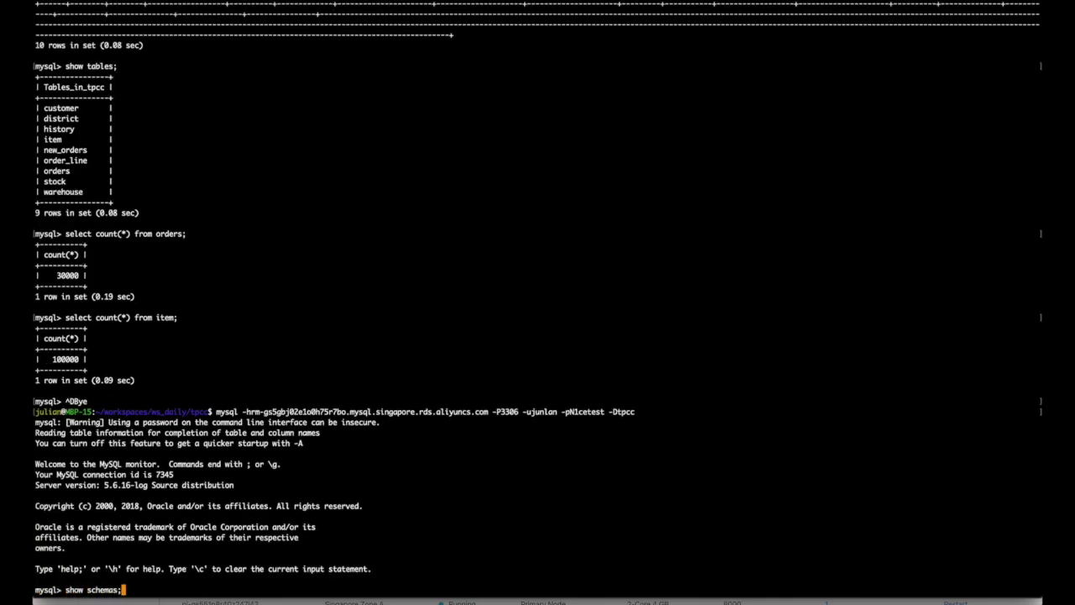
key(Return)
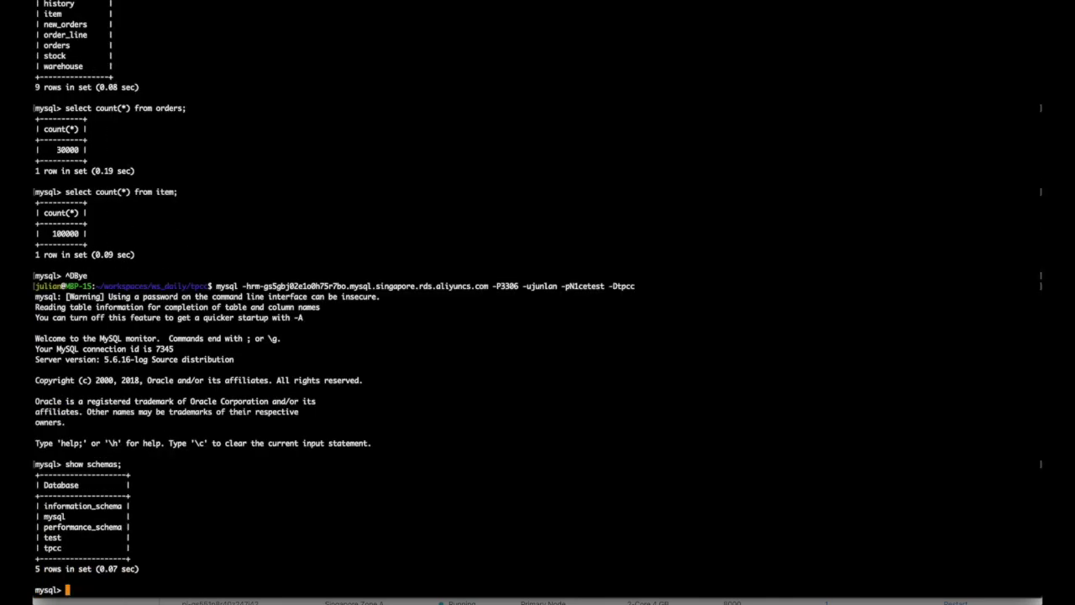
text(use tpcc;)
key(Return)
key(Up)
key(Up)
key(Up)
key(Up)
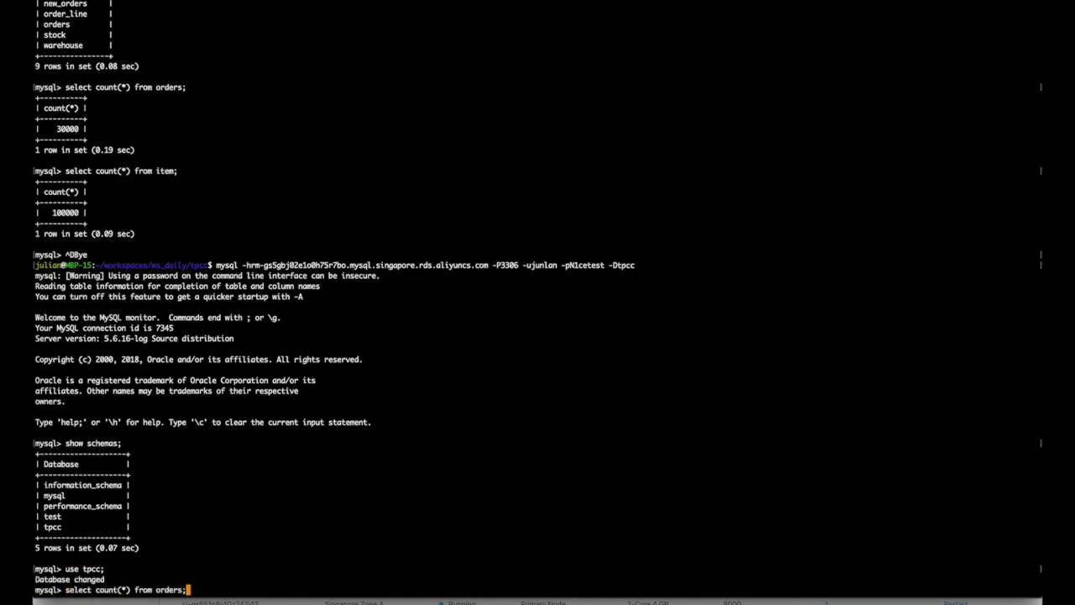
key(Return)
- Strip the old RDS host from the mysql command and run it, getting ERROR 2005
key(ctrl+d)
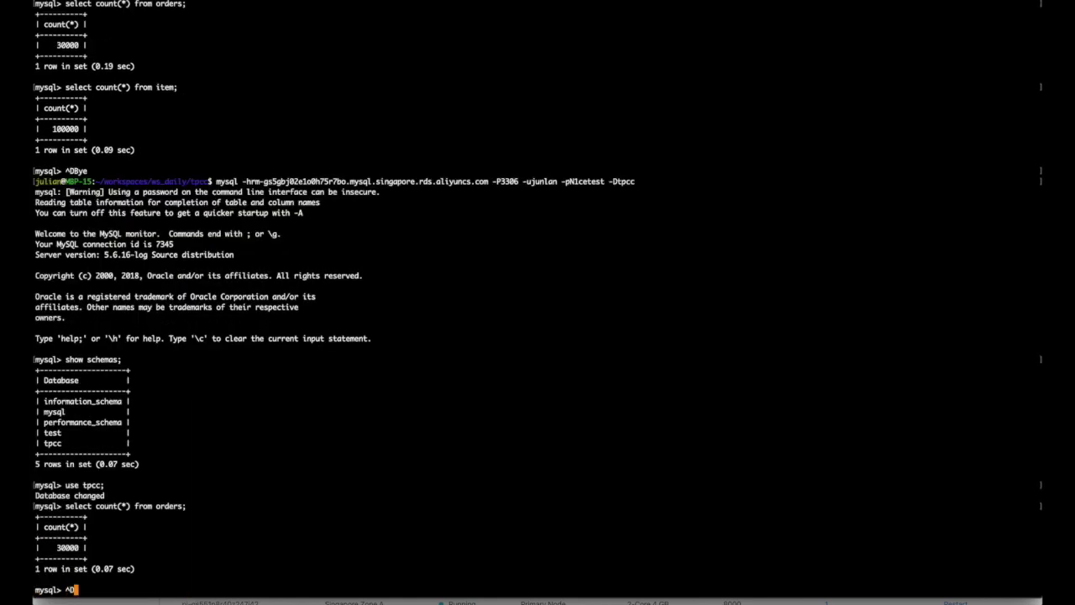
key(Up)
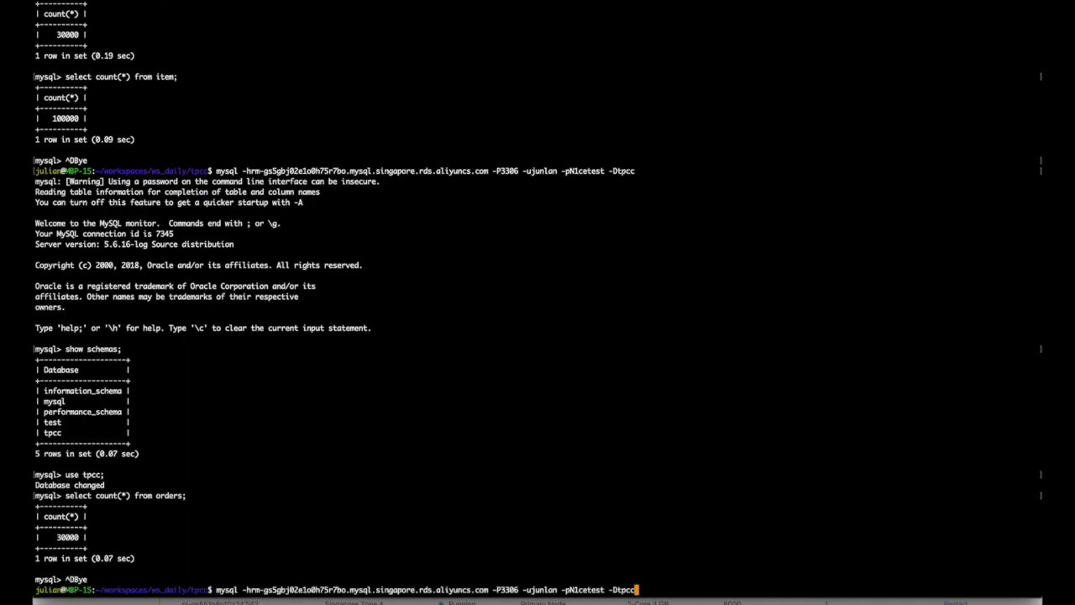
key(ctrl+a)
key(Right)
key(Right)
key(Right)
key(Right)
key(Right)
key(Right)
key(Right)
key(Right)
key(Right)
key(Right)
key(Right)
key(Right)
key(Right)
key(Right)
key(Right)
key(Right)
key(Right)
key(Right)
key(Right)
key(Right)
key(Right)
key(Right)
key(Right)
key(Right)
key(Right)
key(Right)
key(Right)
key(Right)
key(Right)
key(Right)
key(Right)
key(Right)
key(Right)
key(Right)
key(Right)
key(Right)
key(Right)
key(Right)
key(Right)
key(Right)
key(Right)
key(Right)
key(Right)
key(Right)
key(Right)
key(Right)
key(Right)
key(Right)
key(Right)
key(Right)
key(Right)
key(Right)
key(Right)
key(Right)
key(BackSpace)
key(BackSpace)
key(BackSpace)
key(BackSpace)
key(BackSpace)
key(BackSpace)
key(BackSpace)
key(BackSpace)
key(BackSpace)
key(BackSpace)
key(BackSpace)
key(BackSpace)
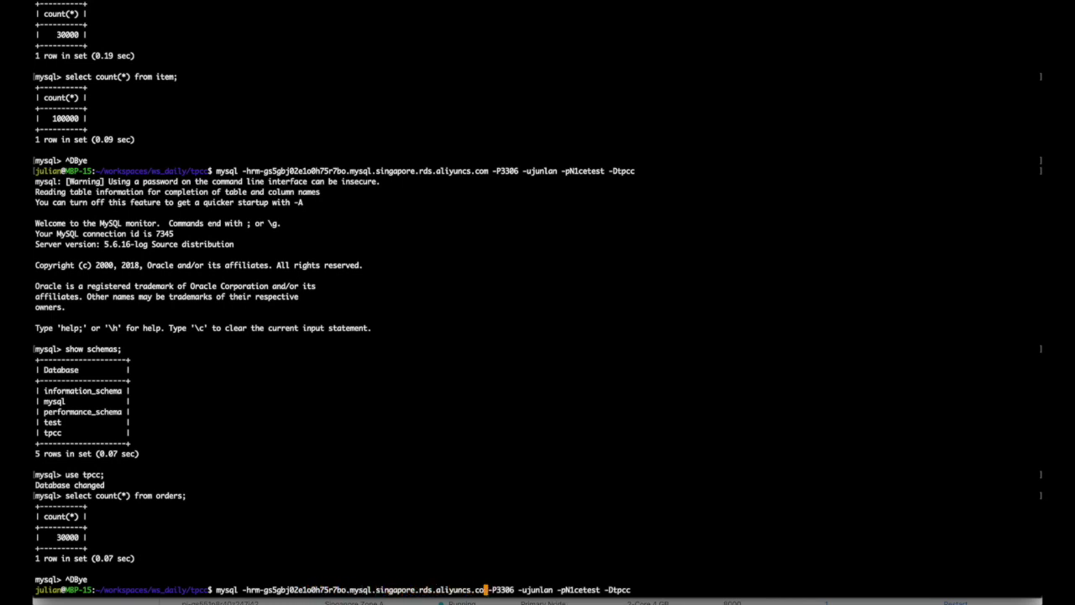
key(BackSpace)
key(BackSpace)
key(BackSpace)
key(BackSpace)
key(BackSpace)
key(BackSpace)
key(BackSpace)
key(BackSpace)
key(BackSpace)
key(BackSpace)
key(BackSpace)
key(BackSpace)
key(BackSpace)
key(BackSpace)
key(BackSpace)
key(BackSpace)
key(BackSpace)
key(BackSpace)
key(BackSpace)
key(BackSpace)
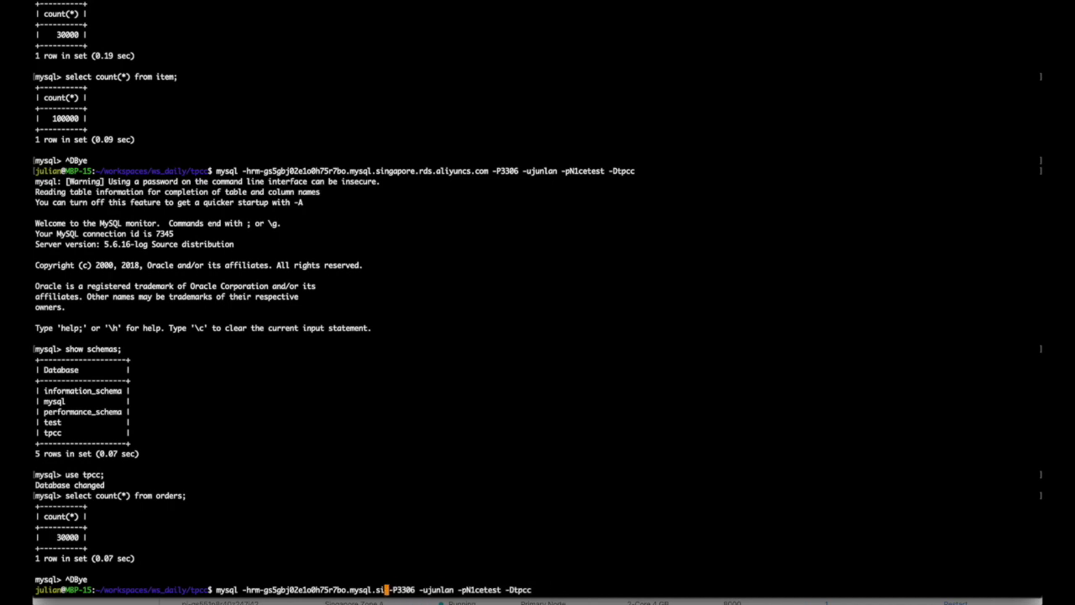
key(BackSpace)
key(BackSpace)
key(BackSpace)
key(BackSpace)
key(BackSpace)
key(BackSpace)
key(BackSpace)
key(BackSpace)
key(BackSpace)
key(BackSpace)
key(BackSpace)
key(BackSpace)
key(BackSpace)
key(BackSpace)
key(BackSpace)
key(BackSpace)
key(BackSpace)
key(BackSpace)
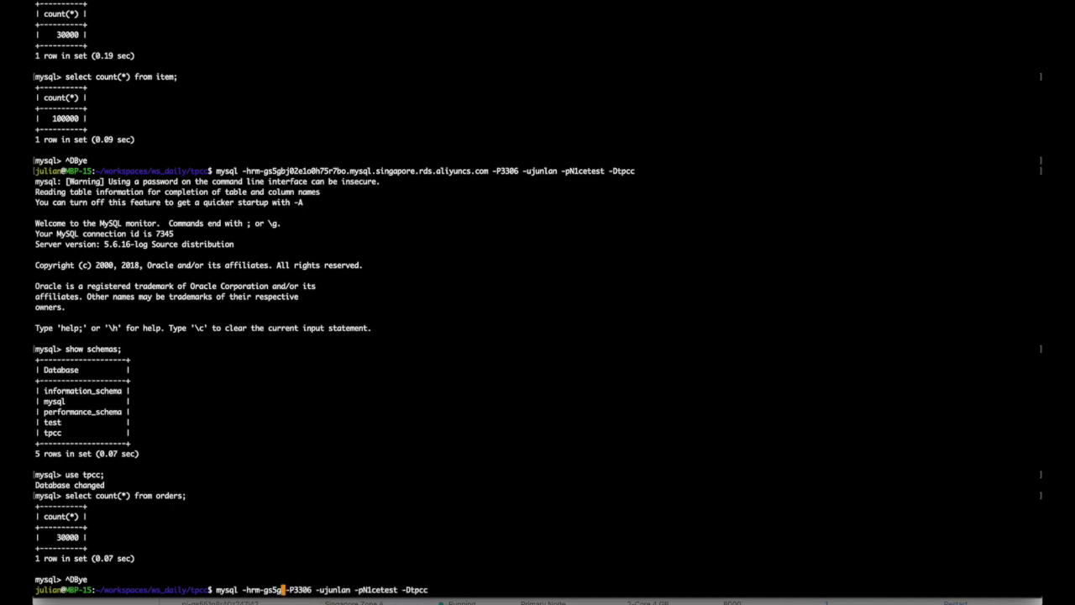
key(BackSpace)
key(Return)
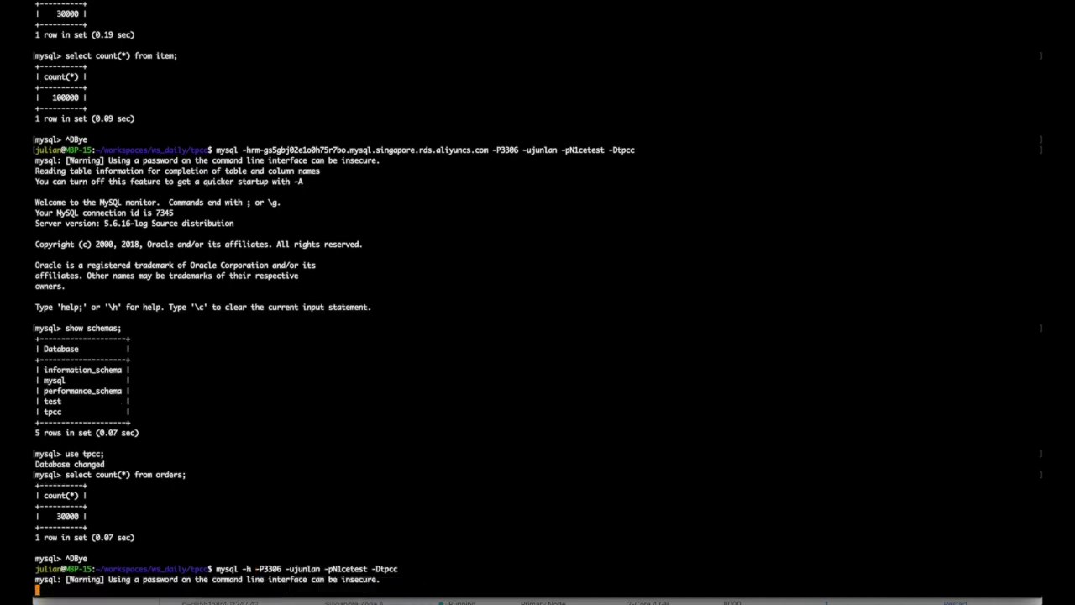
- Paste the cluster's public host and type a mysql command with port 33066 and user credentials
key(super+v)
key(ctrl+a)
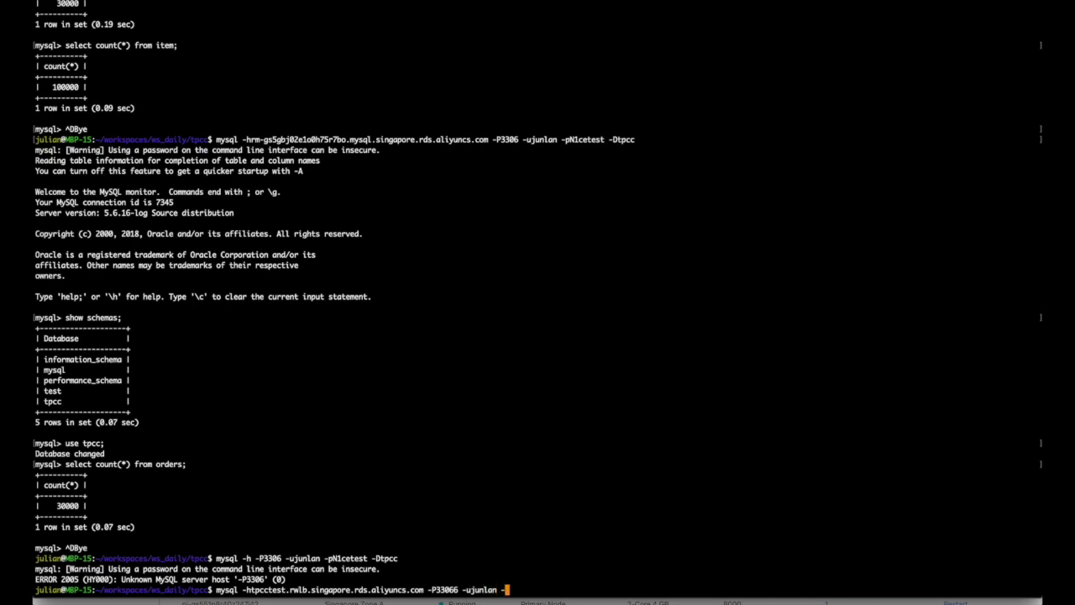
- Abort the hanging connection, rerun the curl IP lookup, then connect with the port corrected to 3306
key(Return)
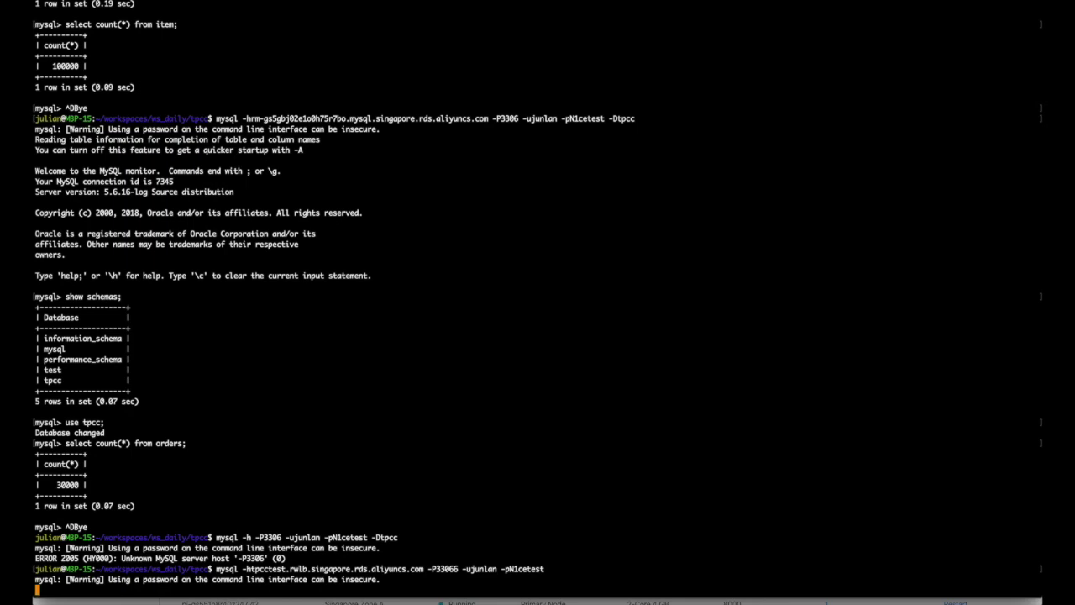
key(ctrl+c)
key(ctrl+r)
text(curl)
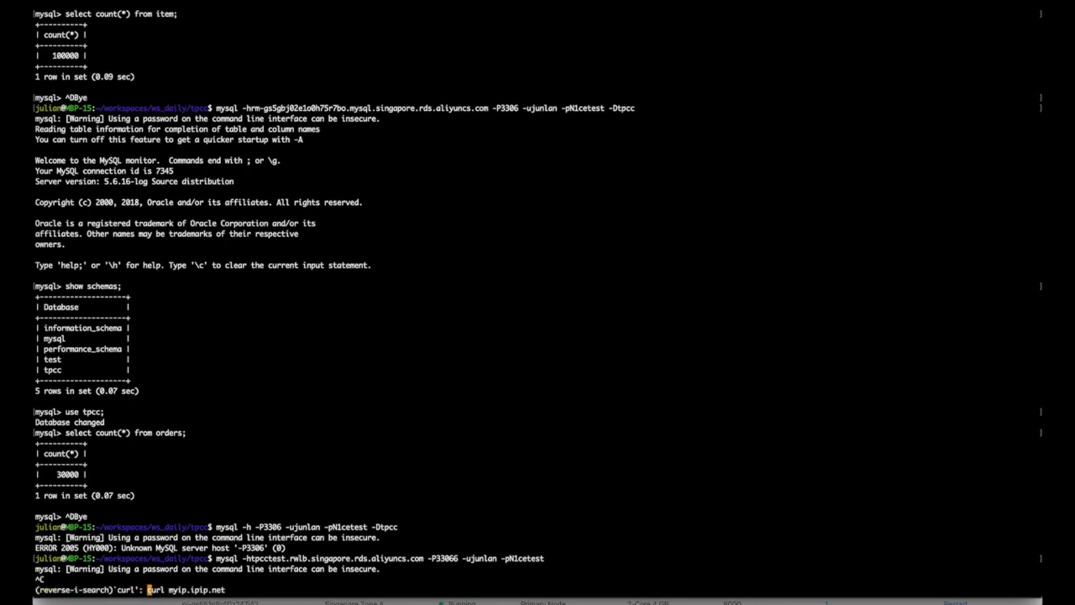
key(Return)
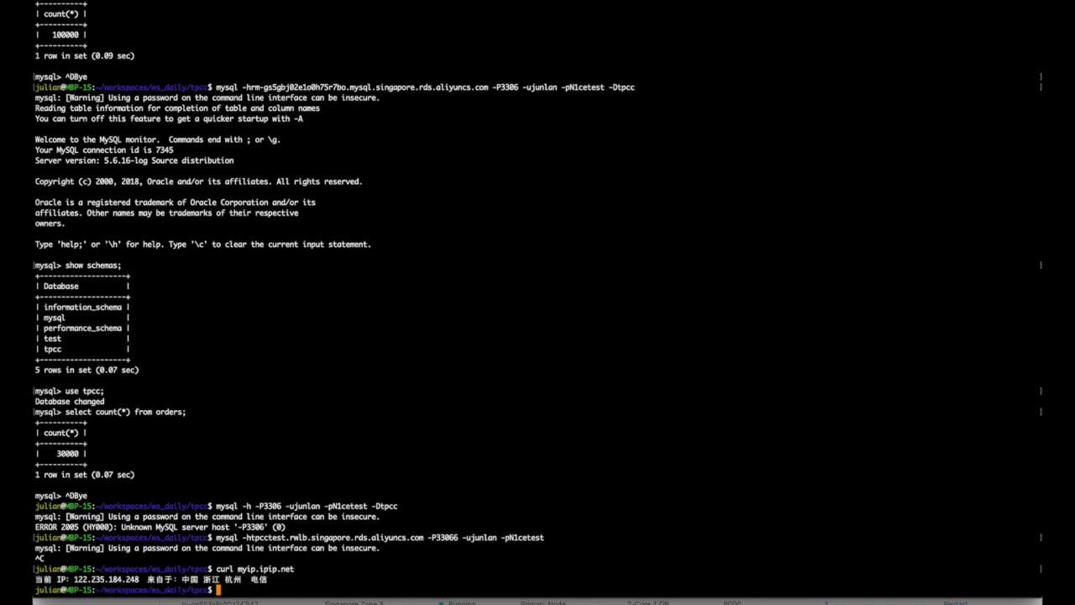
key(Up)
key(Up)
key(Left)
key(Left)
key(Left)
key(Left)
key(Left)
key(Left)
key(Left)
key(Left)
key(Left)
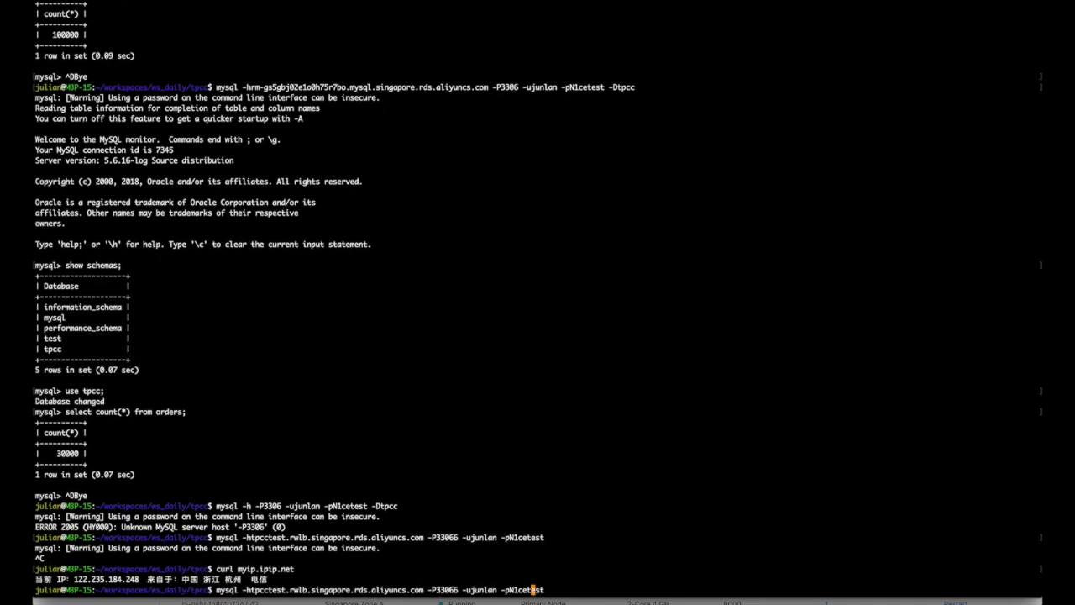
key(Left)
key(Left)
key(Left)
key(Left)
key(Left)
key(Left)
key(Left)
key(Left)
key(Left)
key(Left)
key(Left)
key(BackSpace)
key(Return)
- List the cluster's schemas, switch to tpcc, and show its tables
text(show )
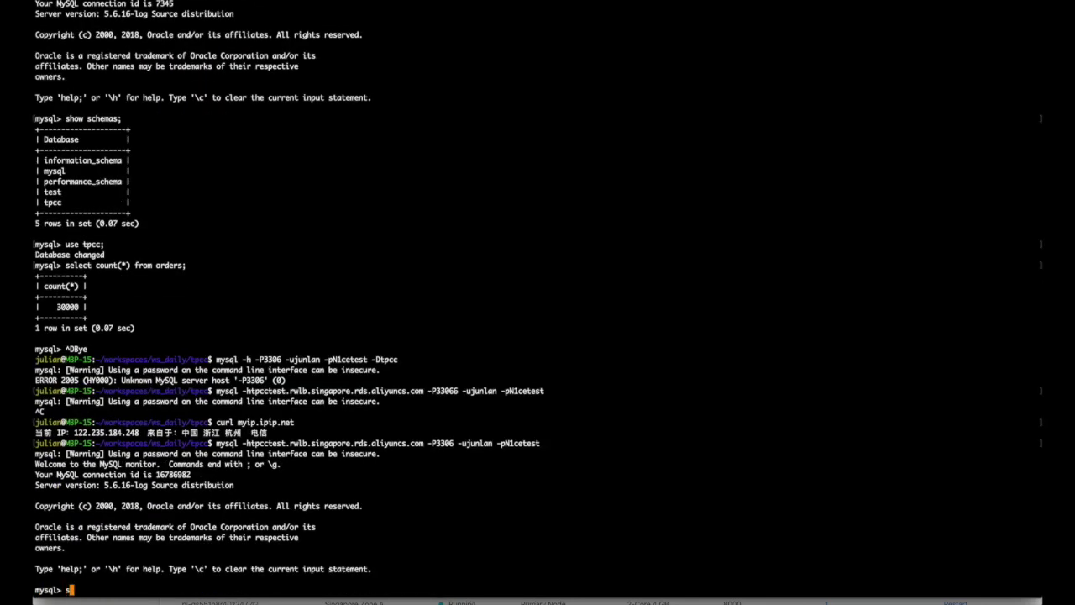
text(schemas;)
key(Return)
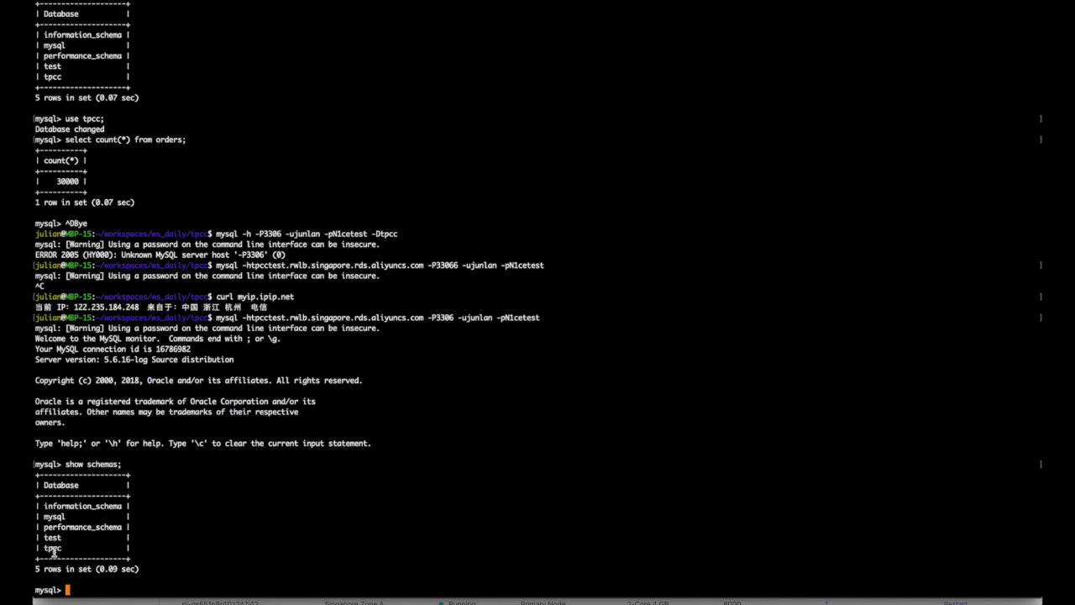
double_click(52, 549)
text(use tpcc)
key(Return)
text(show tables;)
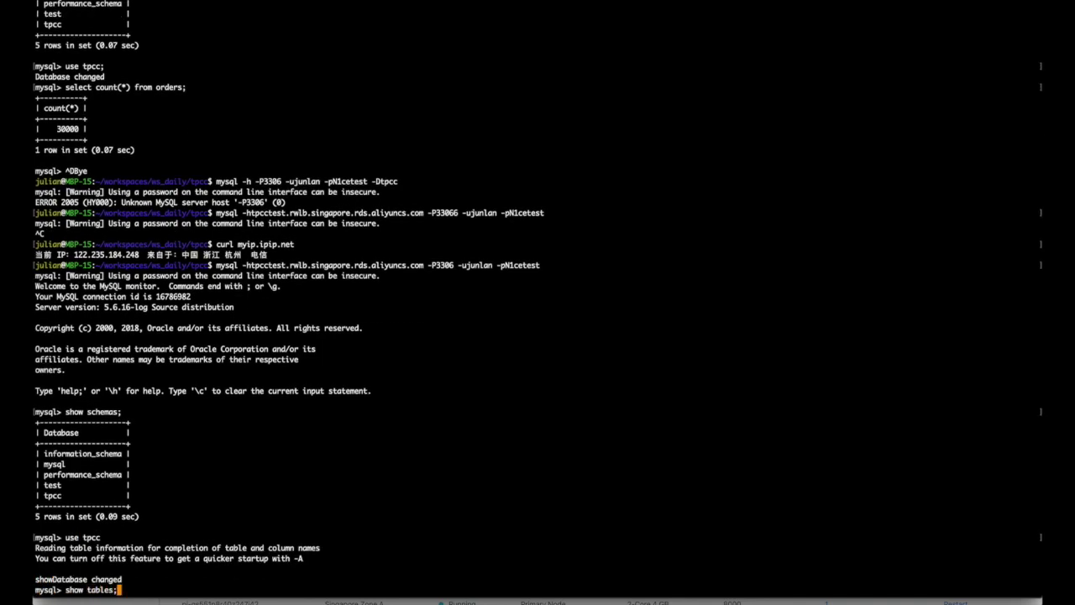
key(Return)
- Count the rows in the item table, confirming 100000
double_click(53, 495)
key(super+v)
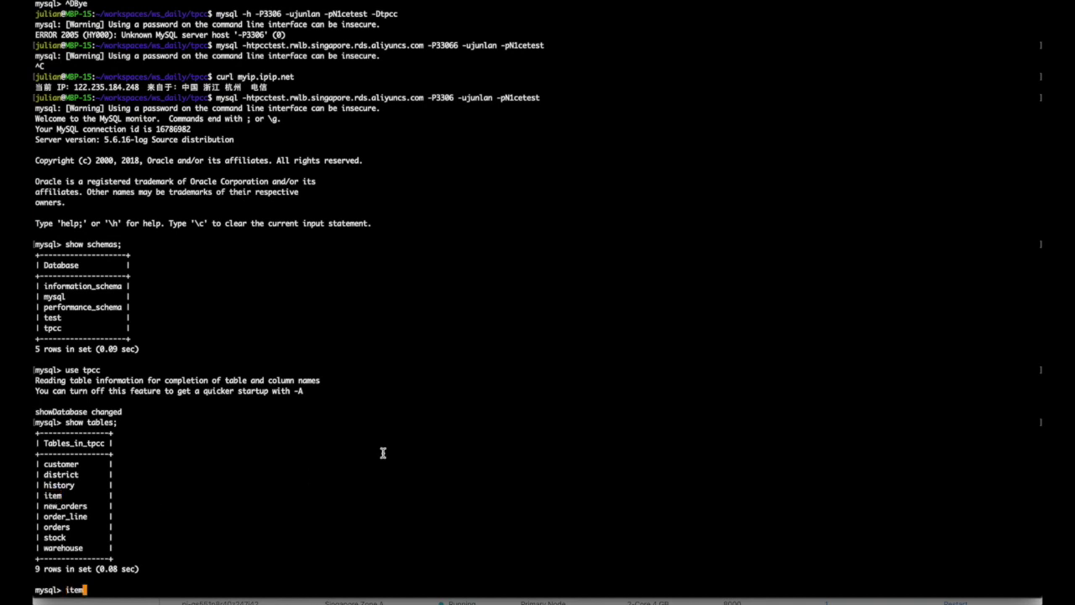
key(ctrl+a)
text(select count(*) from)
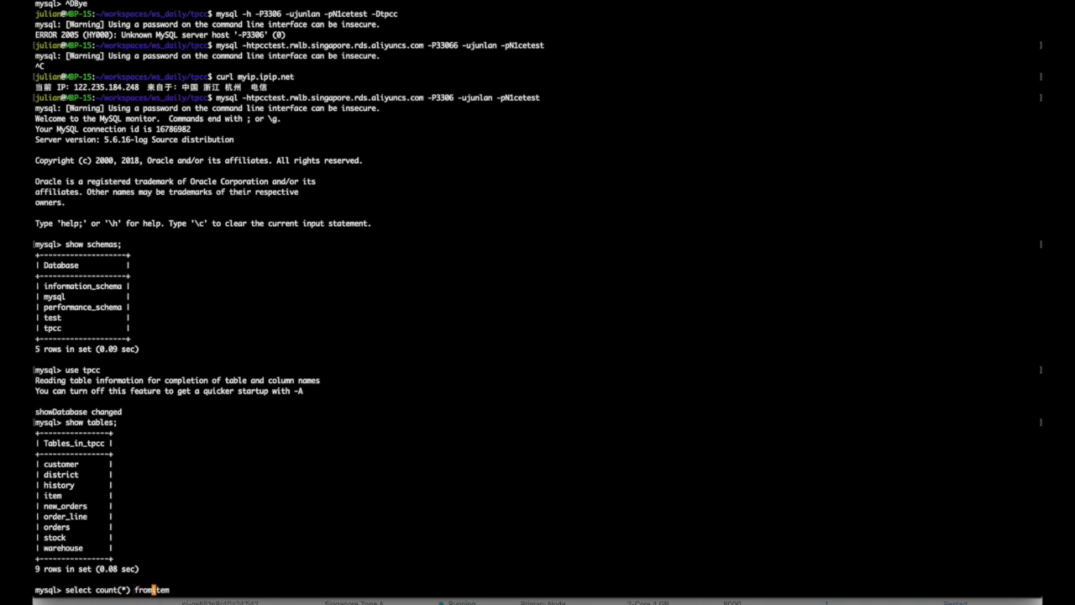
key(ctrl+e)
text(;)
key(Return)
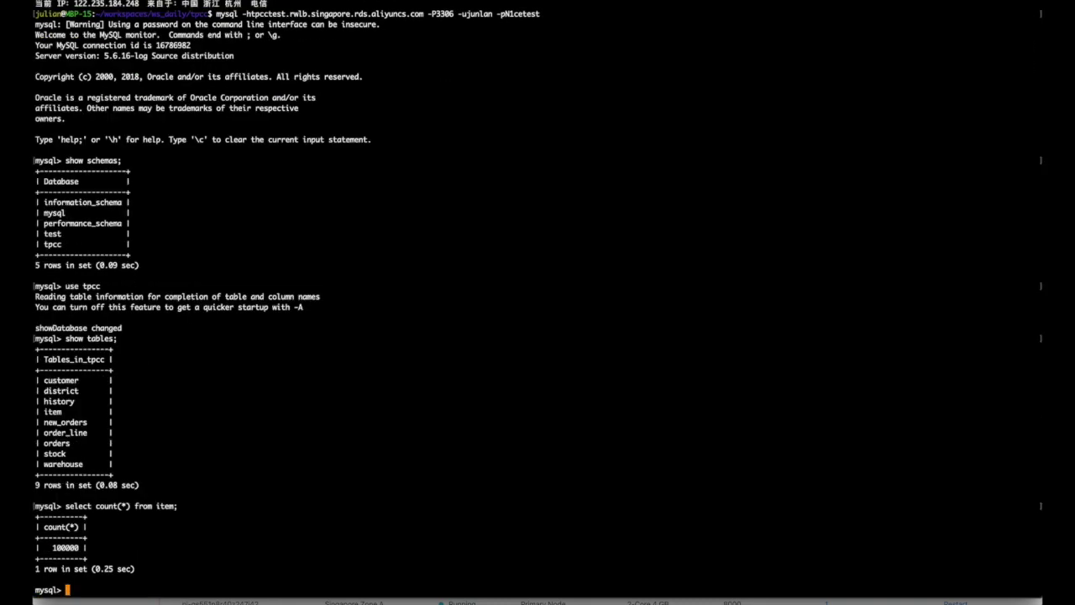
key(Up)
key(BackSpace)
text(;)
key(Return)
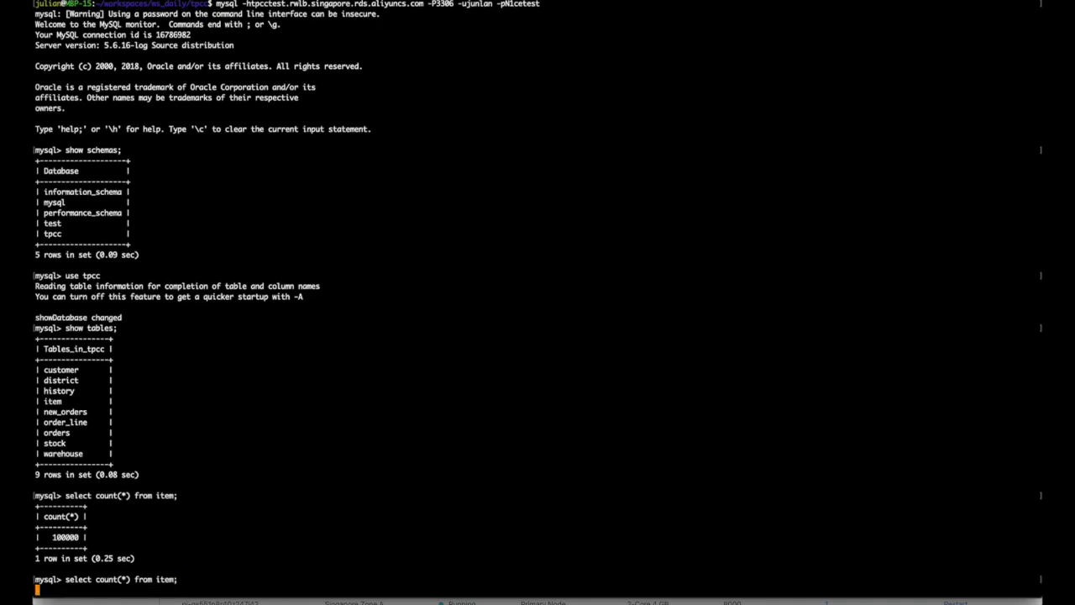
- Show the first 10 item rows with select * from item limit 10, then exit mysql
key(Up)
key(Left)
key(Left)
key(Left)
key(Left)
key(Left)
key(Left)
key(Left)
key(Left)
key(Left)
key(Left)
key(Left)
key(Left)
key(BackSpace)
key(BackSpace)
key(BackSpace)
key(BackSpace)
key(BackSpace)
key(BackSpace)
key(BackSpace)
key(BackSpace)
text(*)
key(Right)
key(Right)
key(Right)
key(Right)
key(Right)
key(Right)
key(Right)
key(Right)
key(Right)
key(Right)
text(limit 10)
key(Return)
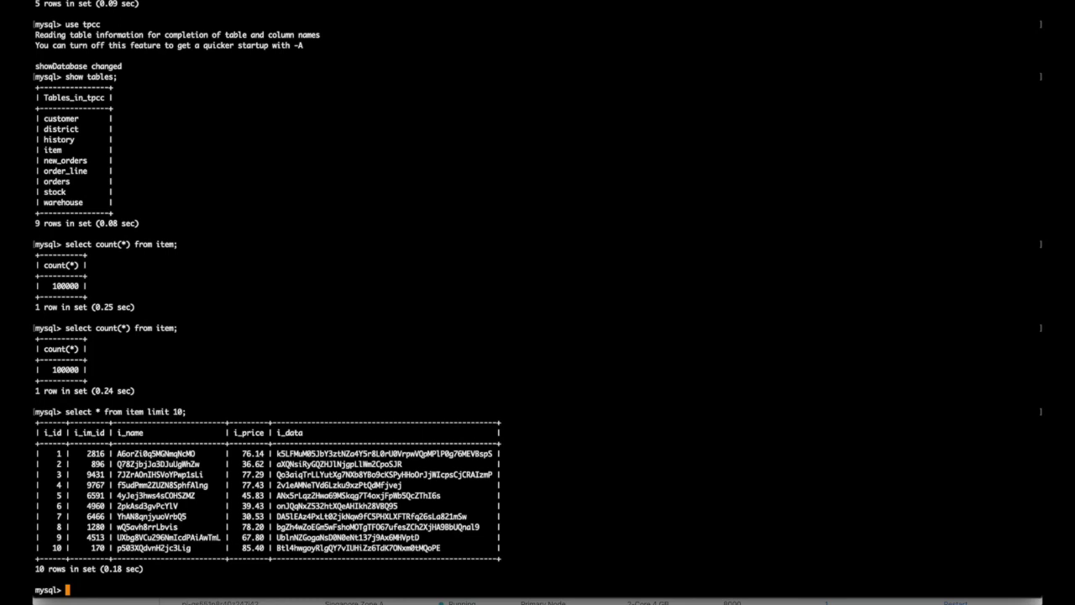
key(ctrl+d)
key(super+Tab)
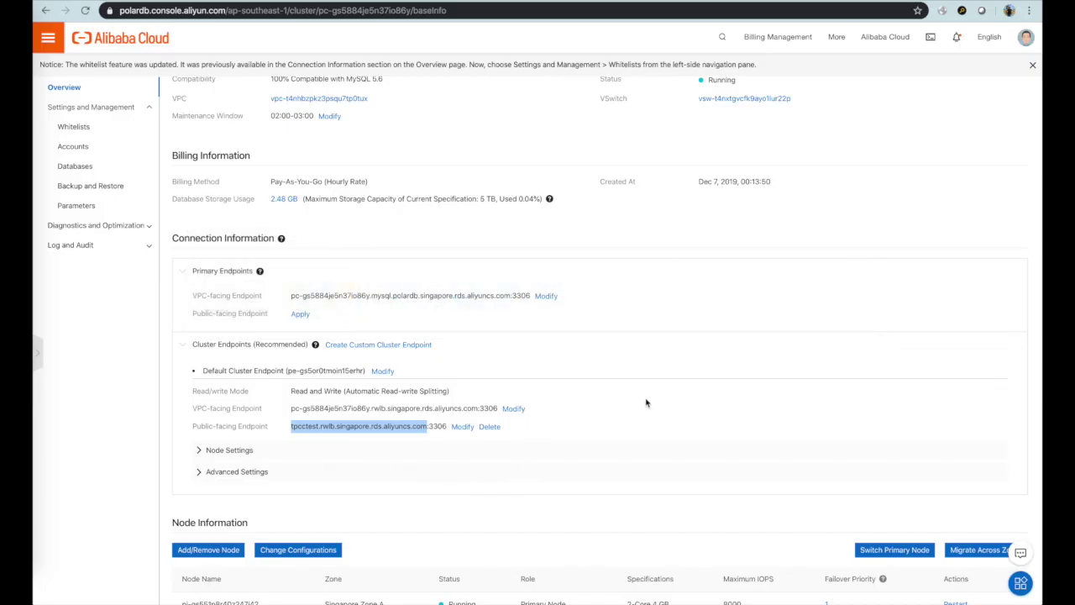
- Review the cluster's endpoints and Running status, then bring up the Products menu
click(635, 373)
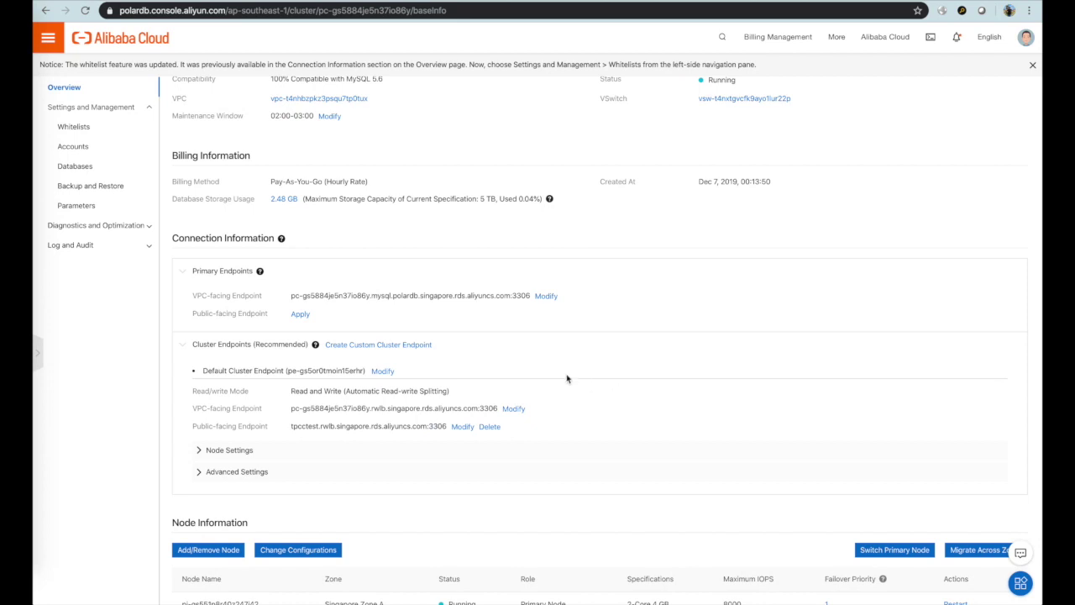
scroll(588, 384, down, 2)
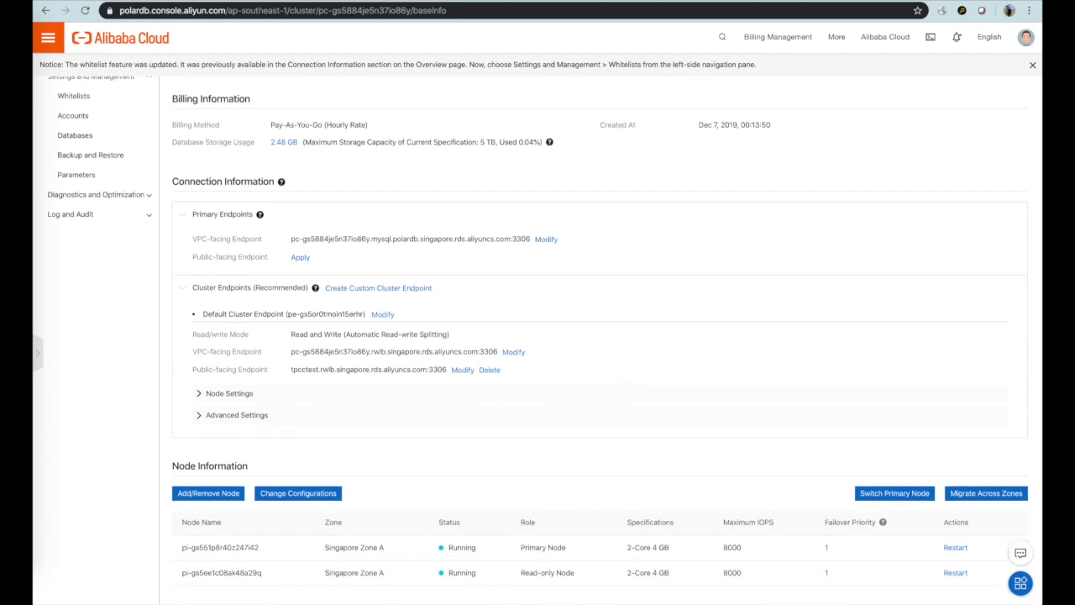
scroll(621, 576, up, 2)
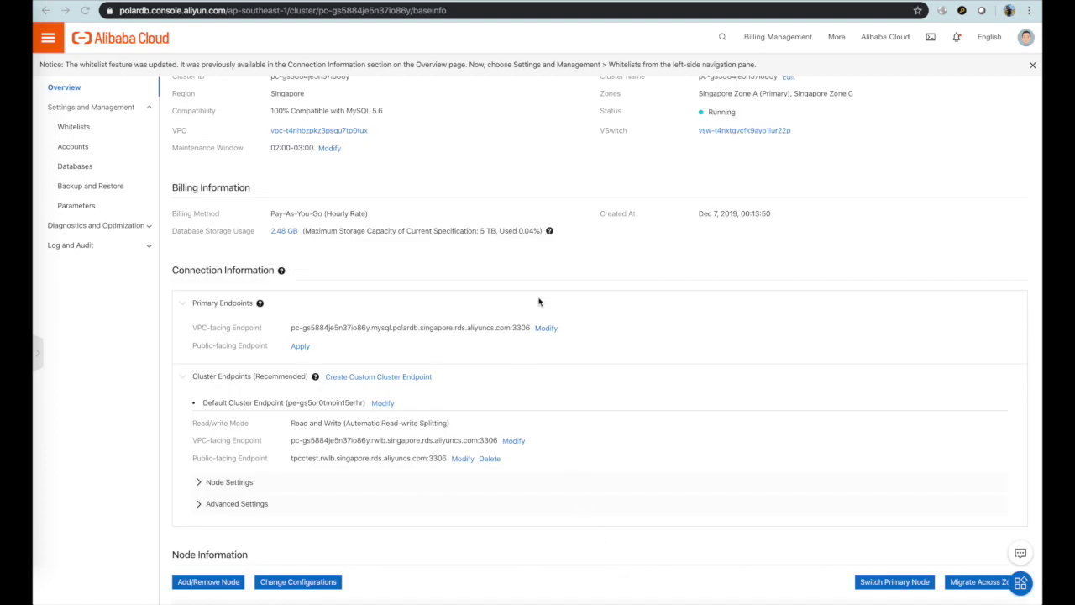
scroll(568, 288, up, 2)
double_click(715, 208)
click(424, 272)
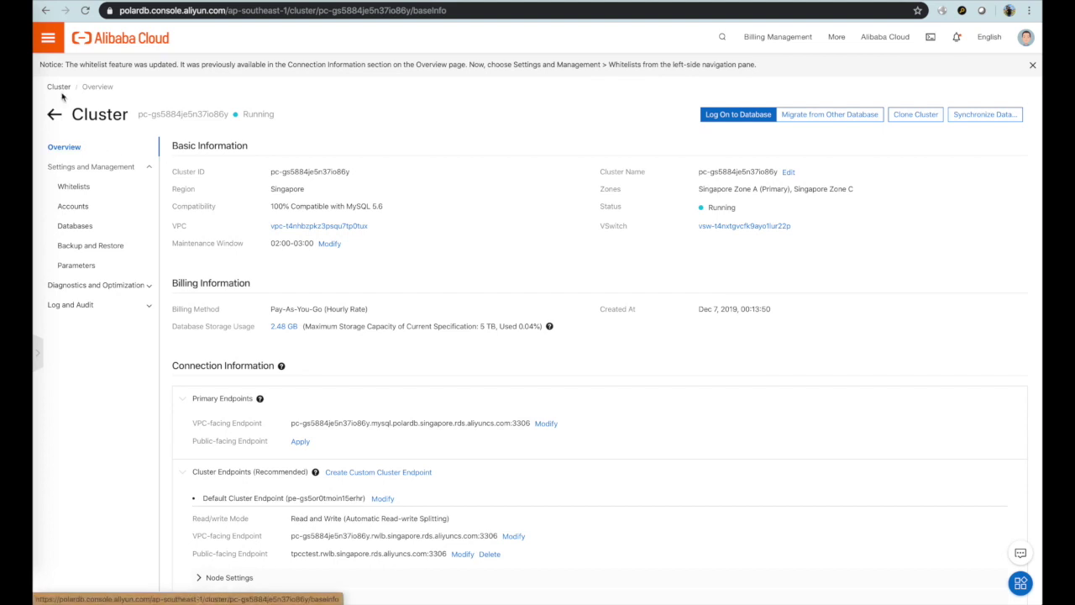
click(52, 43)
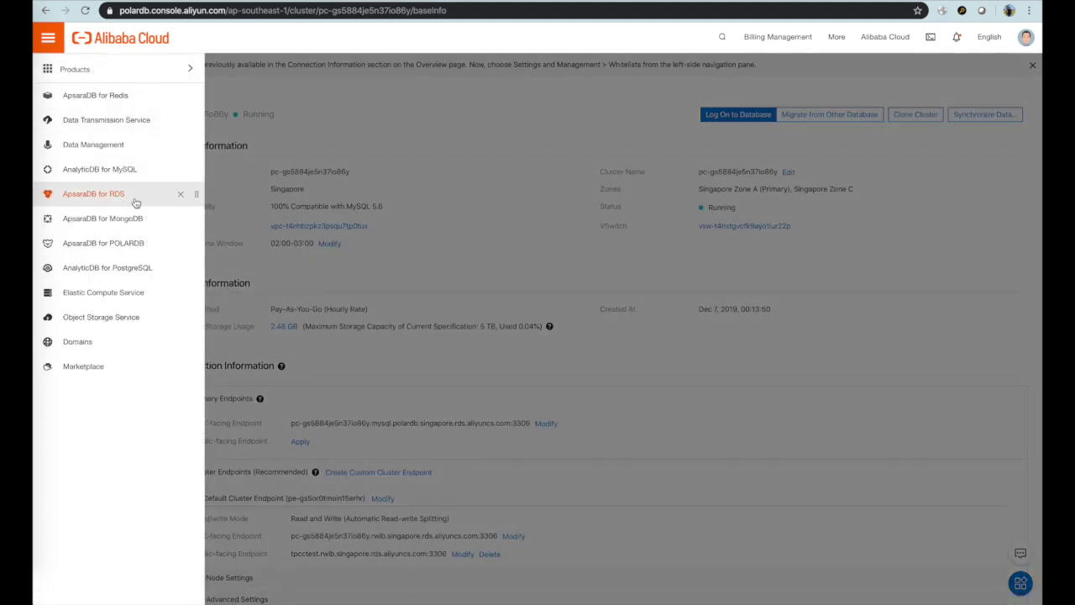
- Go to ApsaraDB for RDS and check the source MySQL 5.6 instance is still Running
click(132, 199)
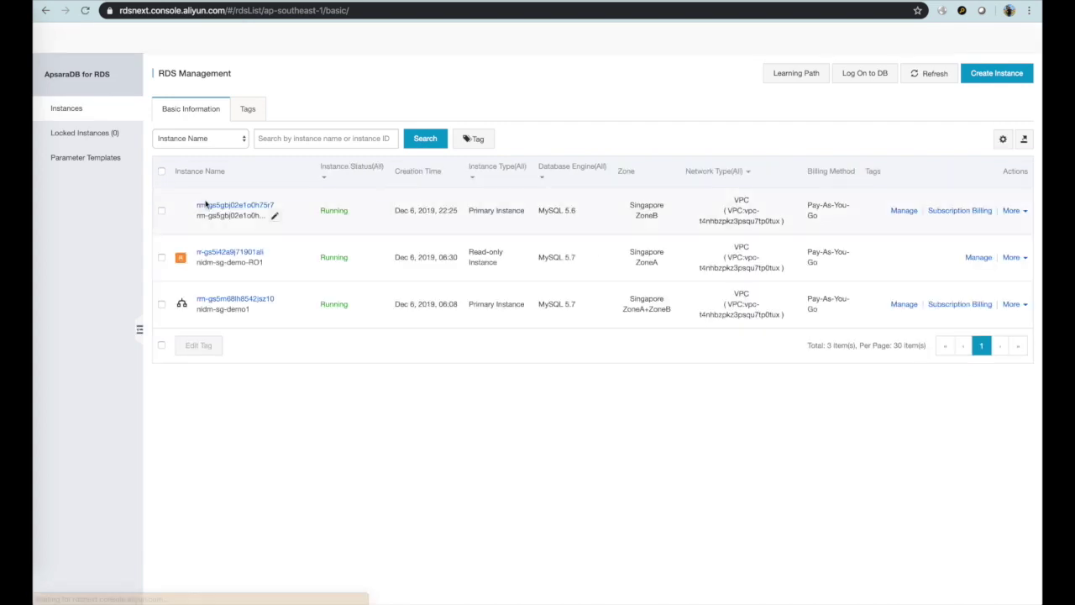
double_click(334, 210)
click(370, 224)
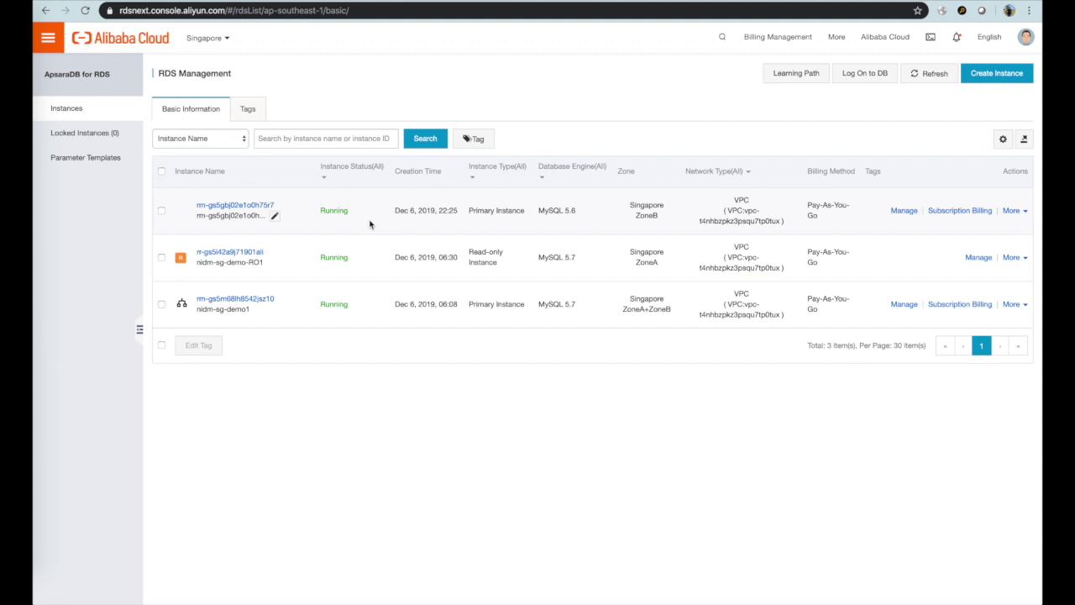